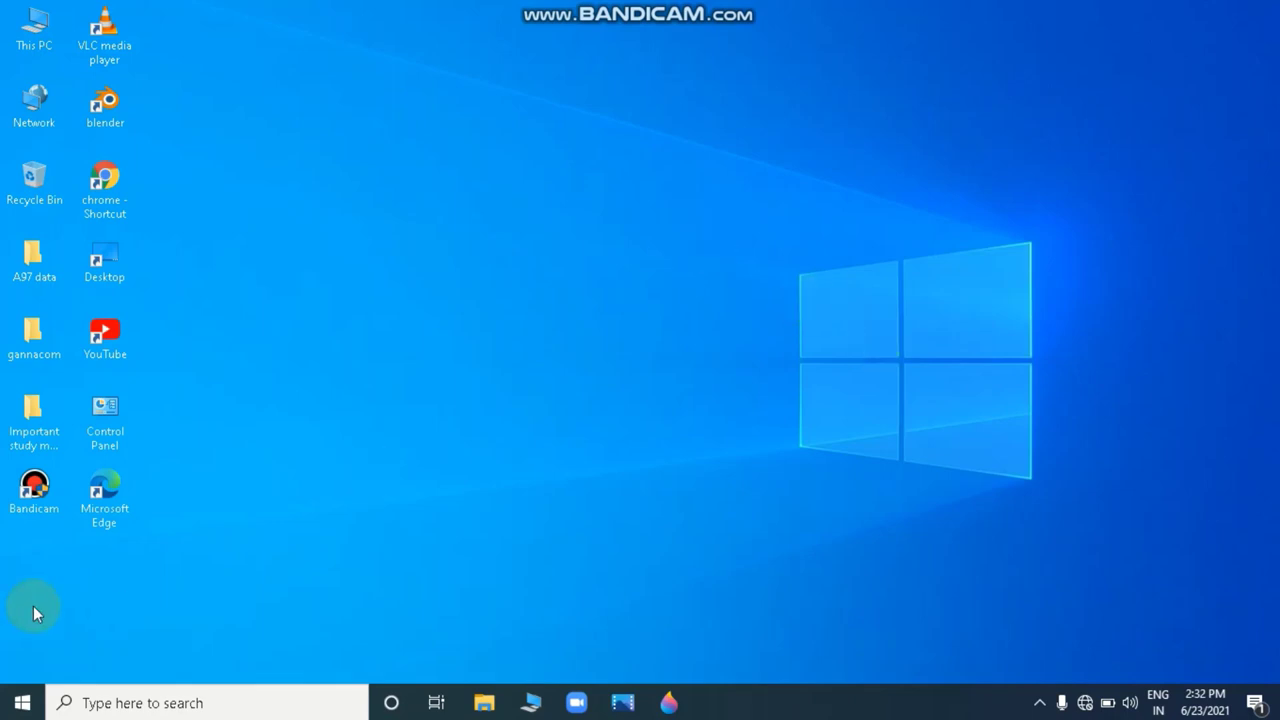
{"action": "right_click", "coordinate": [512, 278]}
{"action": "left_click", "coordinate": [536, 339]}
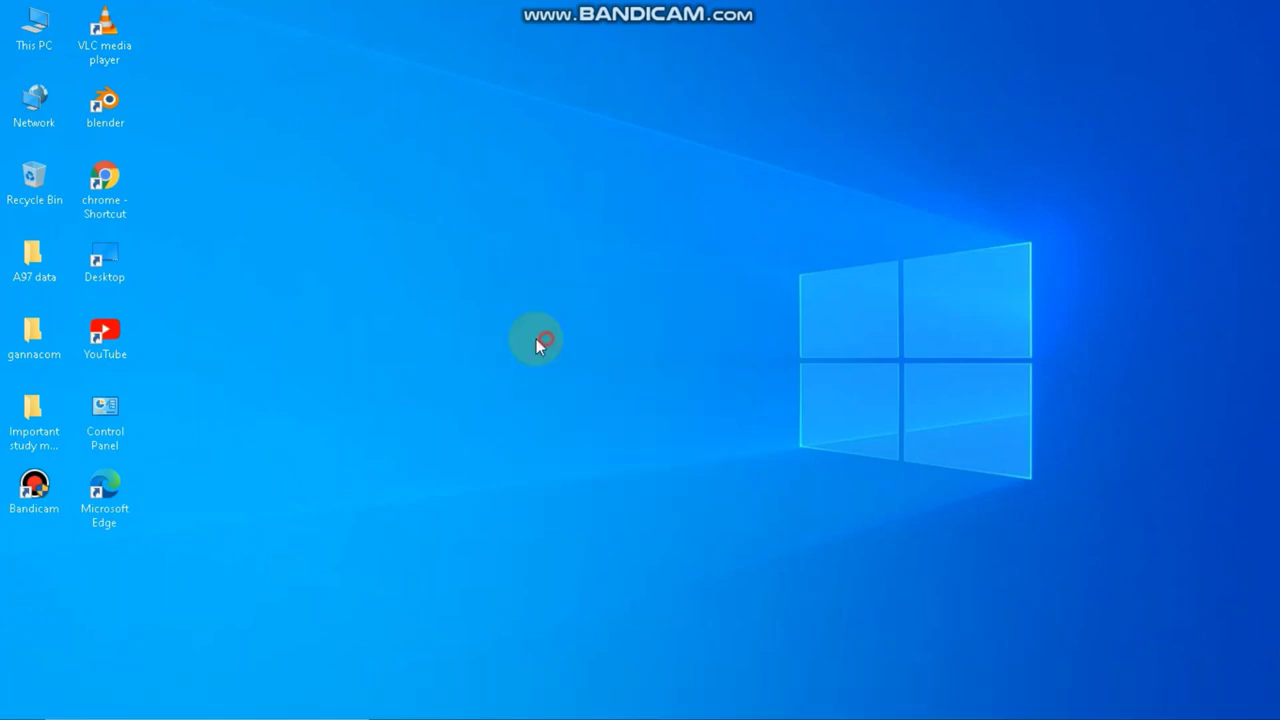
Open the Performance Options from the advanced system settings of Control Panel's System page
{"action": "double_click", "coordinate": [116, 406]}
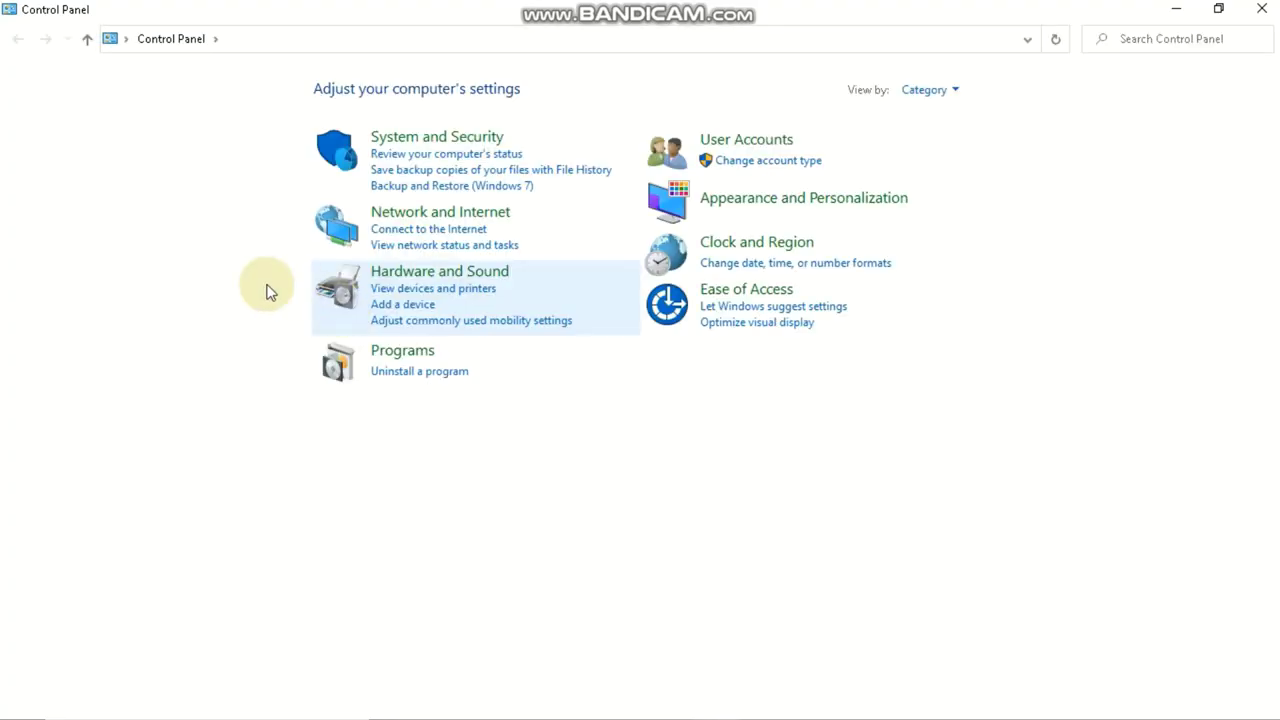
{"action": "left_click", "coordinate": [485, 140]}
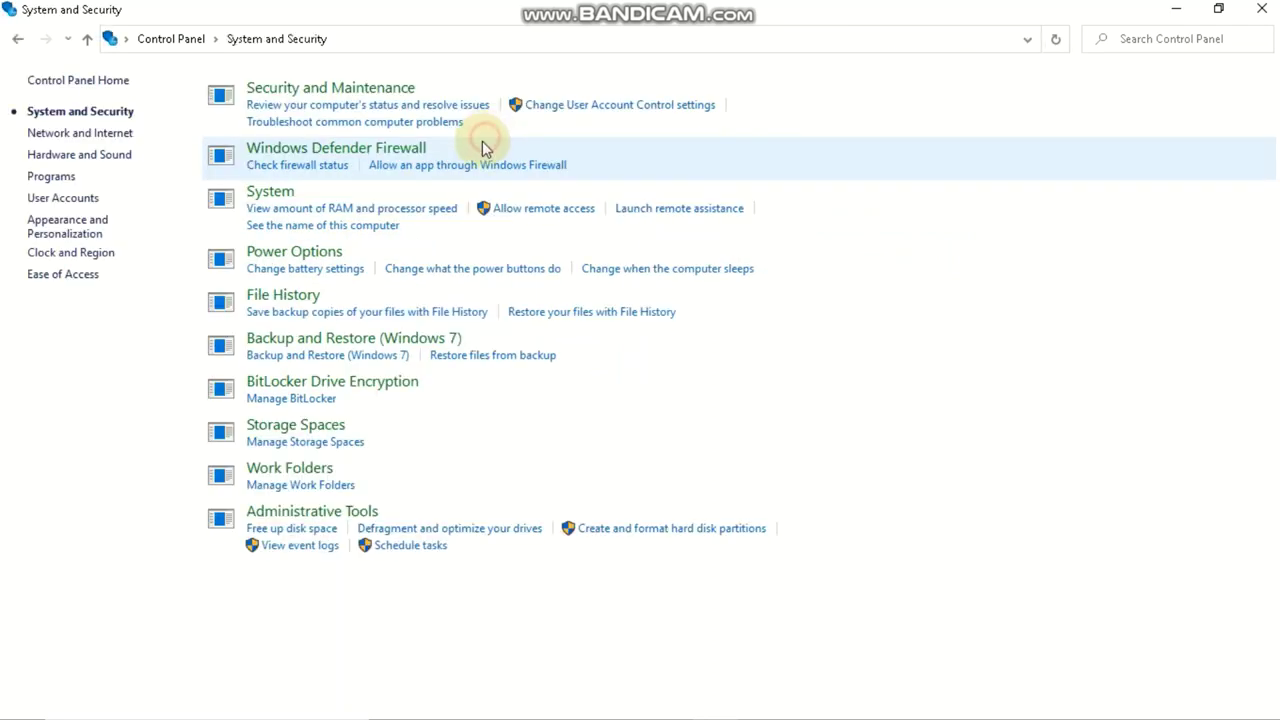
{"action": "left_click", "coordinate": [278, 192]}
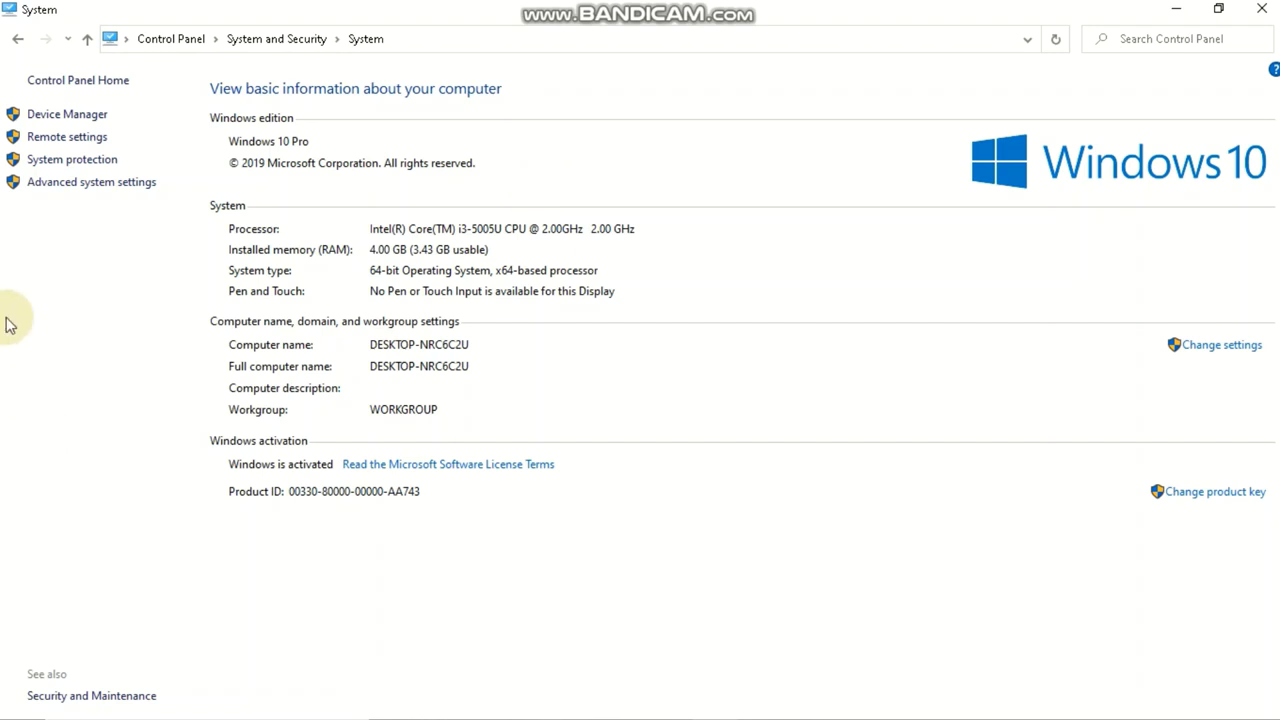
{"action": "left_click", "coordinate": [87, 188]}
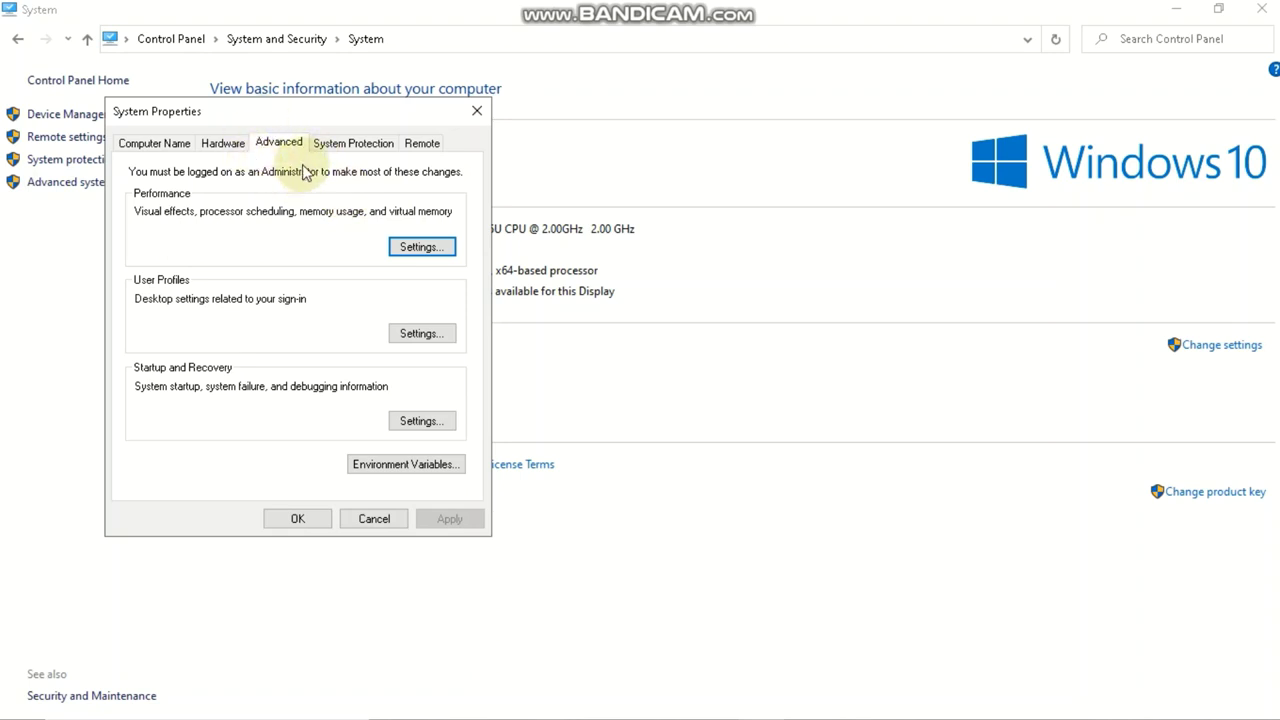
{"action": "left_click", "coordinate": [412, 247]}
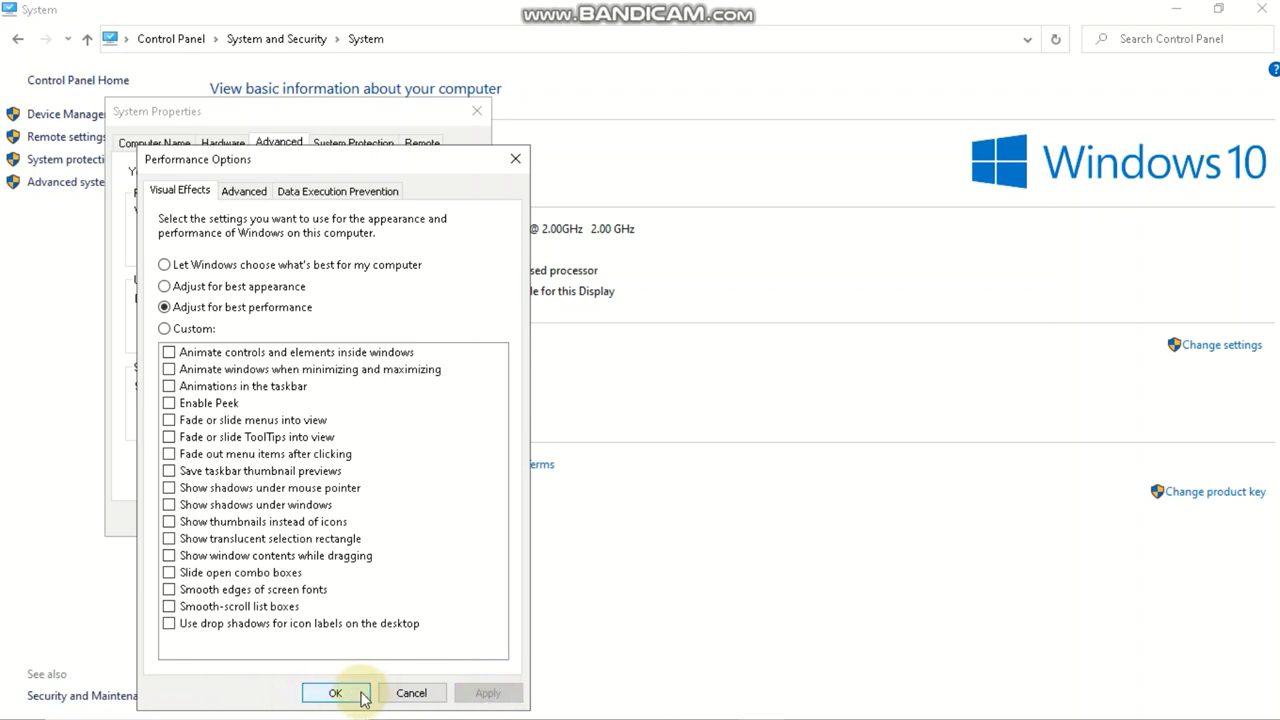
Confirm a custom paging file for drive C: with initial size 6144 MB and maximum size 12288 MB, and close the system settings
{"action": "left_click", "coordinate": [243, 191]}
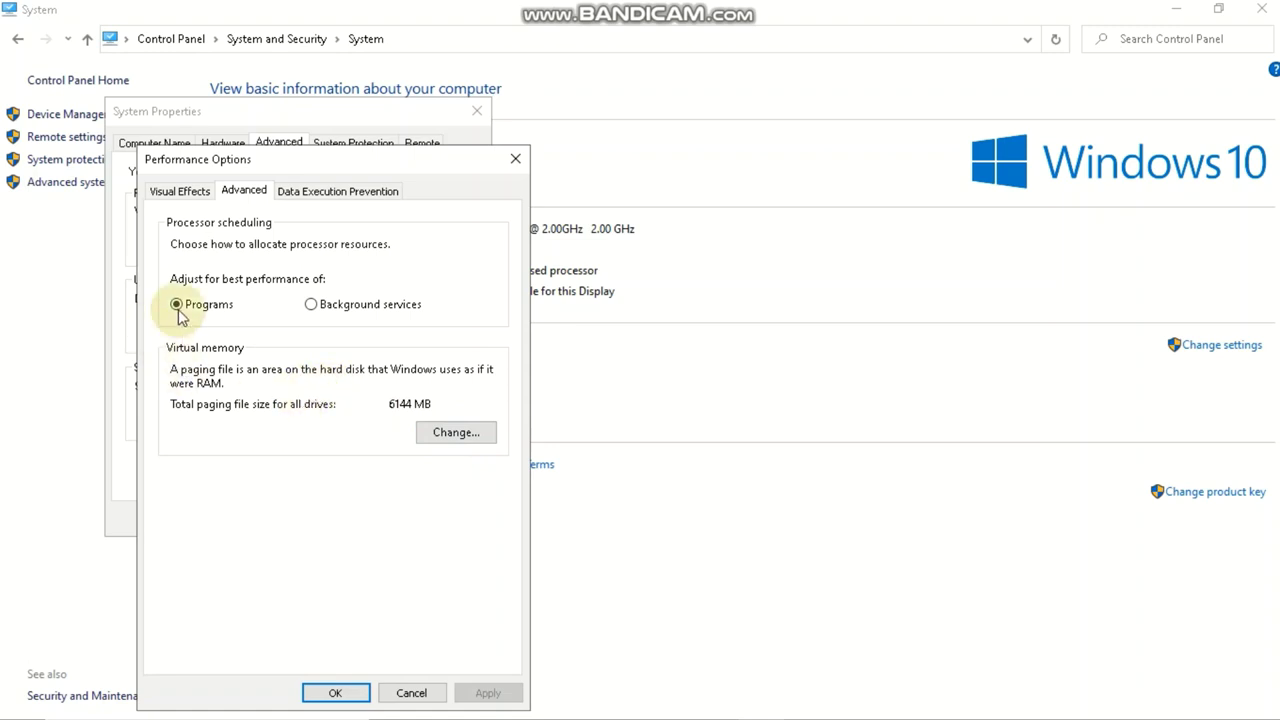
{"action": "left_click", "coordinate": [455, 432]}
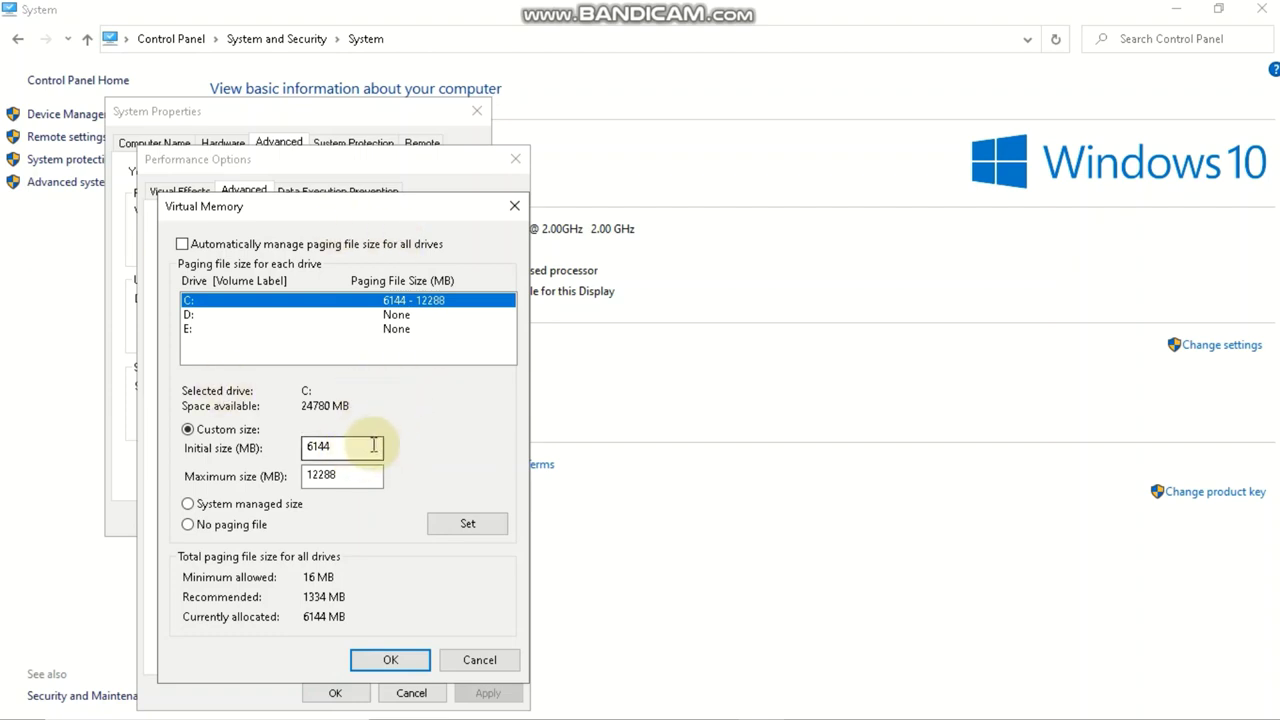
{"action": "left_click_drag", "start_coordinate": [373, 445], "coordinate": [286, 446]}
{"action": "left_click", "coordinate": [357, 477]}
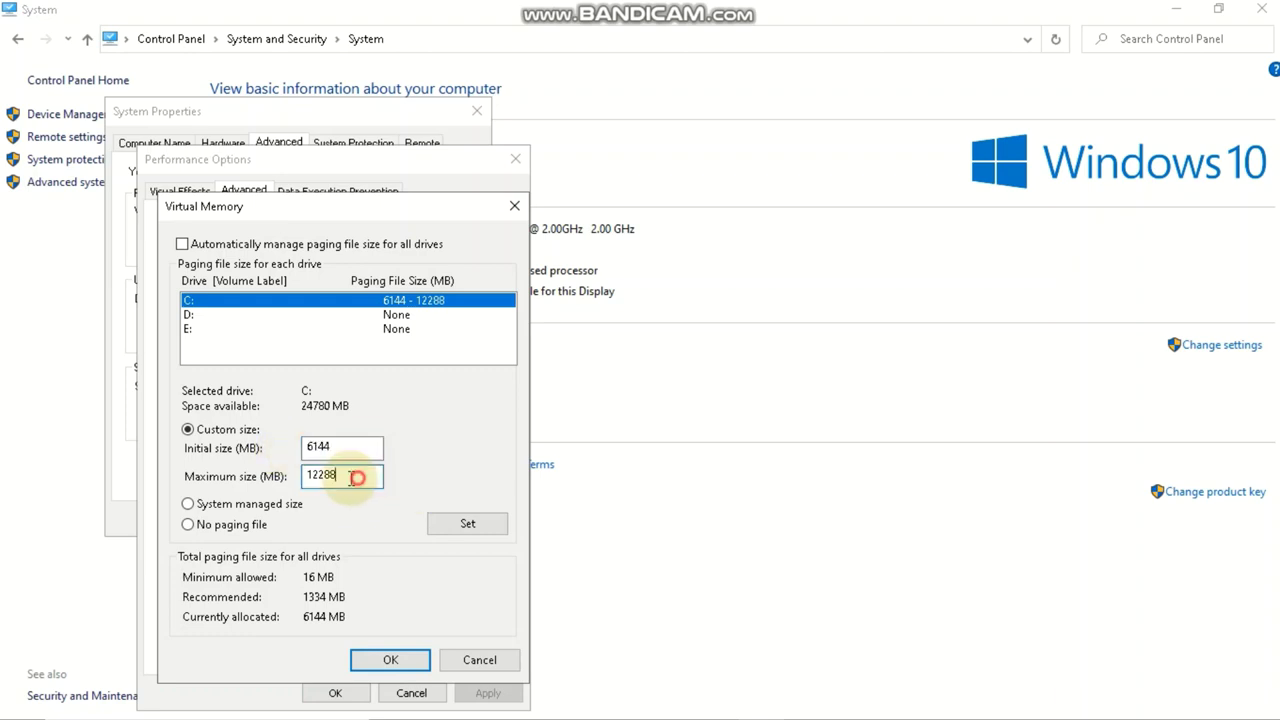
{"action": "left_click_drag", "start_coordinate": [357, 477], "coordinate": [288, 478]}
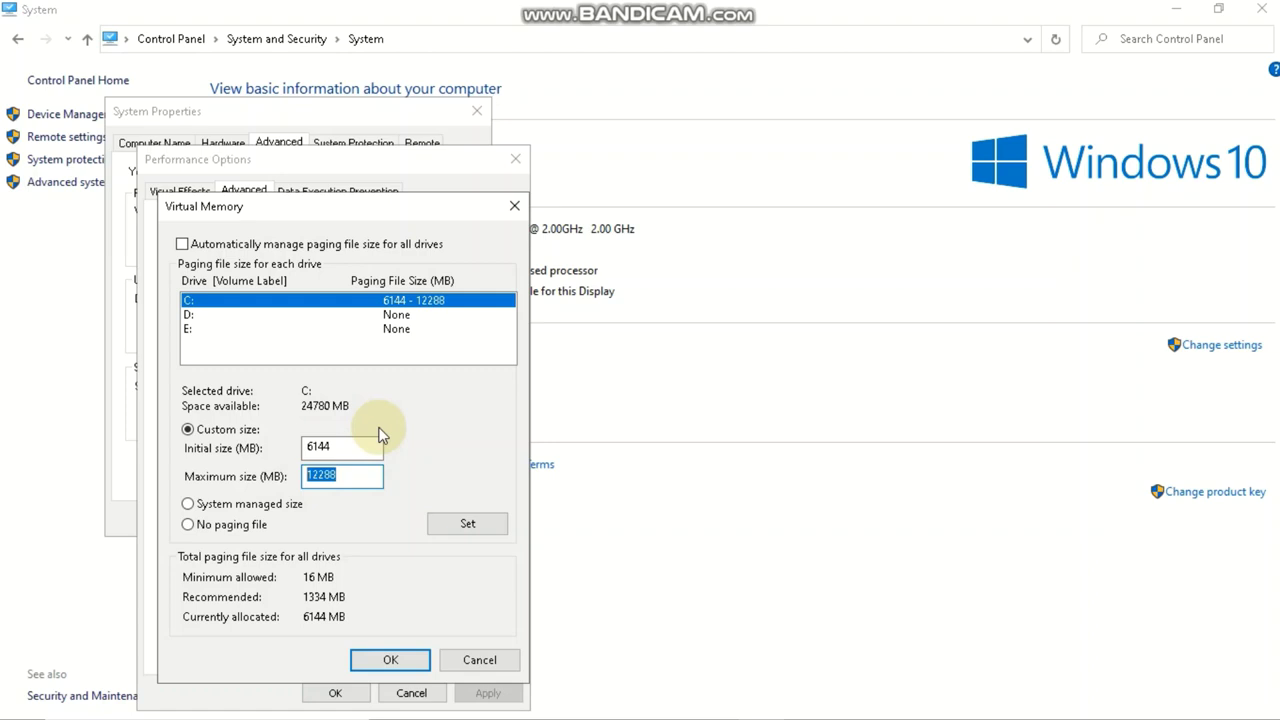
{"action": "left_click", "coordinate": [390, 660]}
{"action": "left_click", "coordinate": [358, 693]}
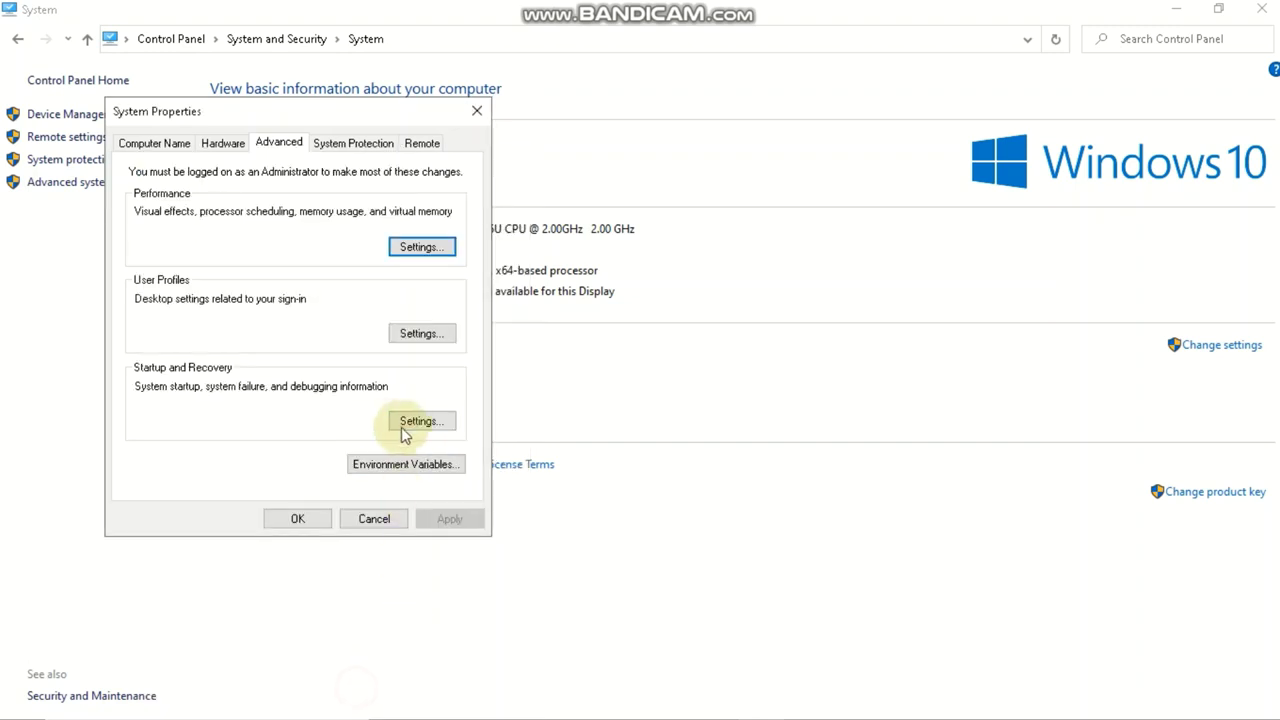
{"action": "left_click", "coordinate": [312, 526]}
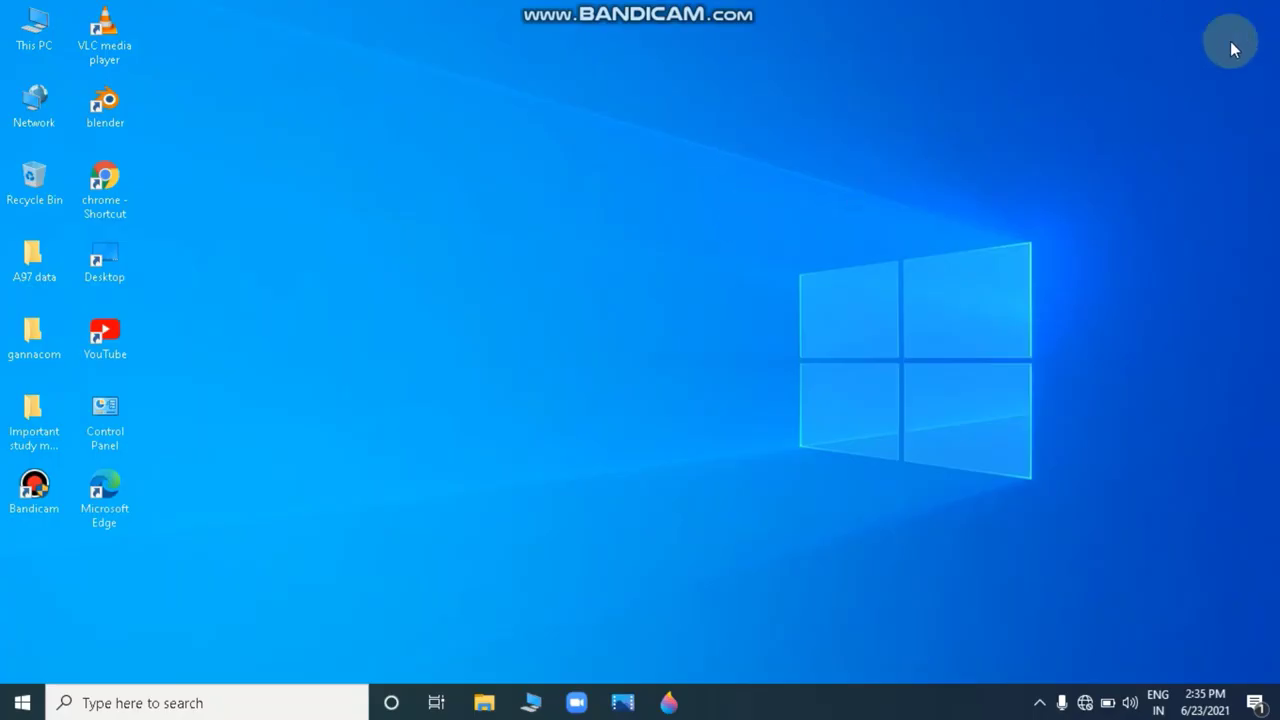
Check the Game bar recording and Game Mode switches in the Windows Gaming settings, and close Settings
{"action": "left_click", "coordinate": [16, 706]}
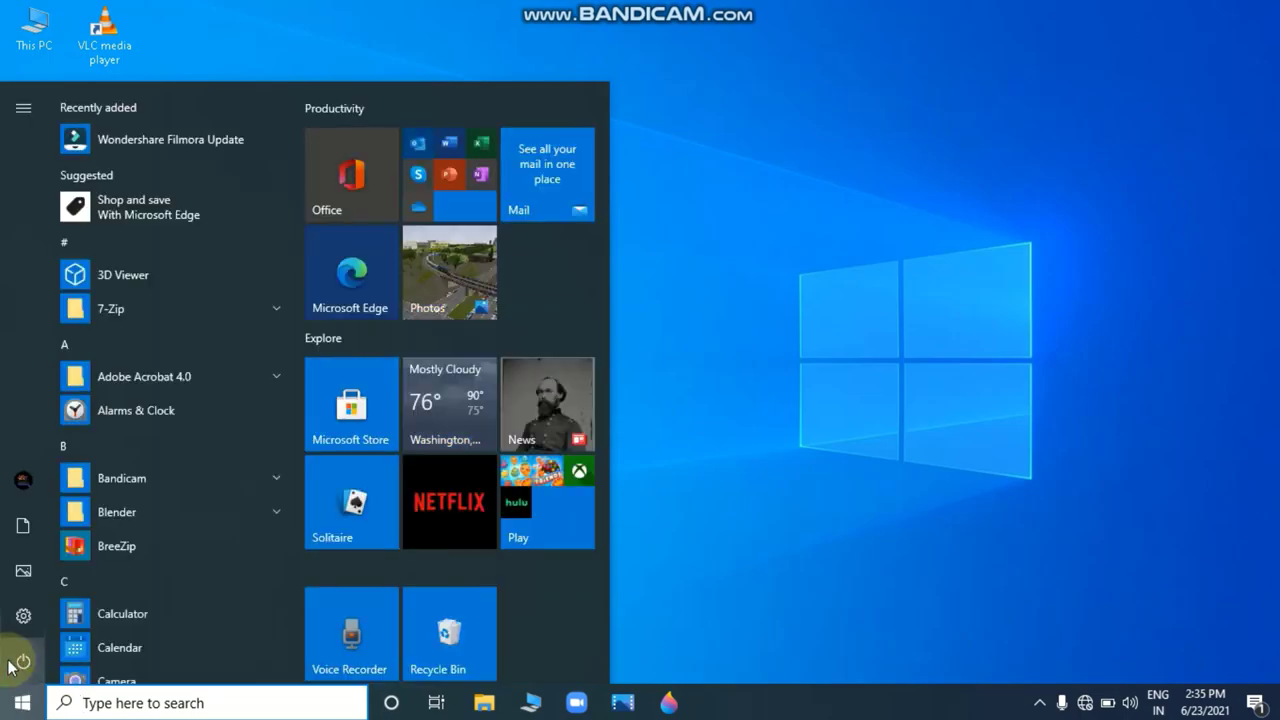
{"action": "left_click", "coordinate": [20, 614]}
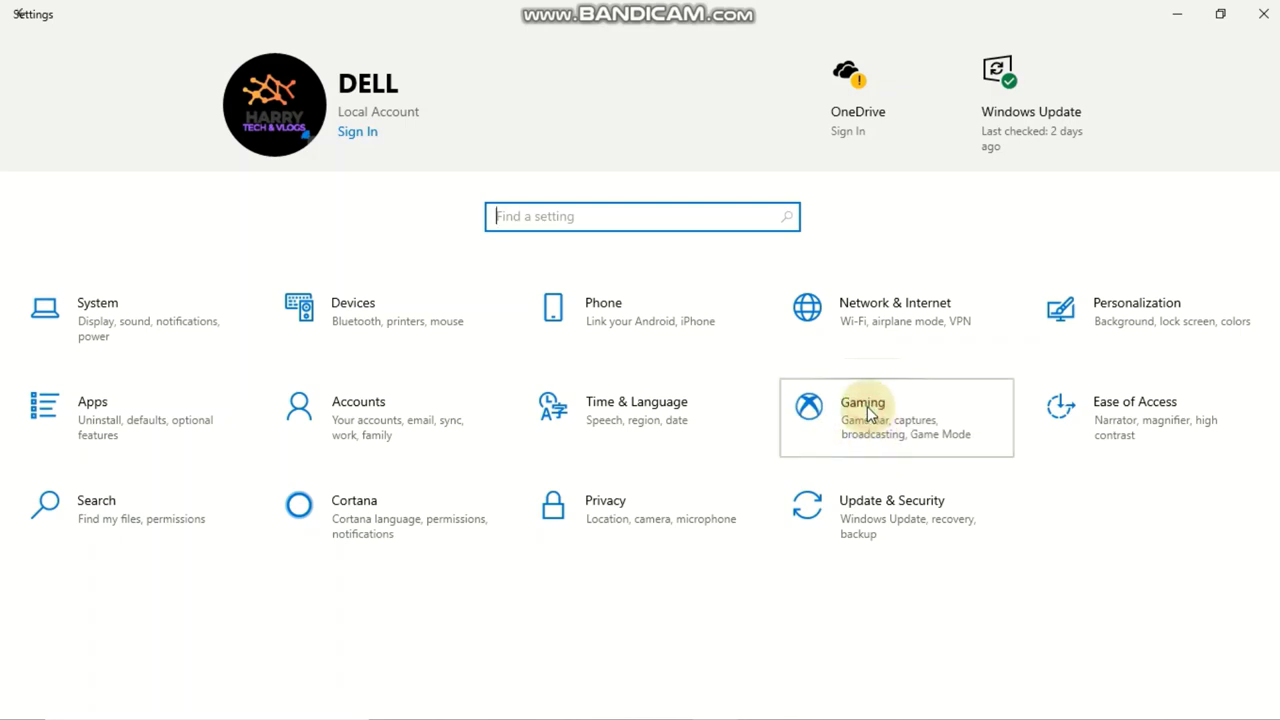
{"action": "left_click", "coordinate": [897, 376]}
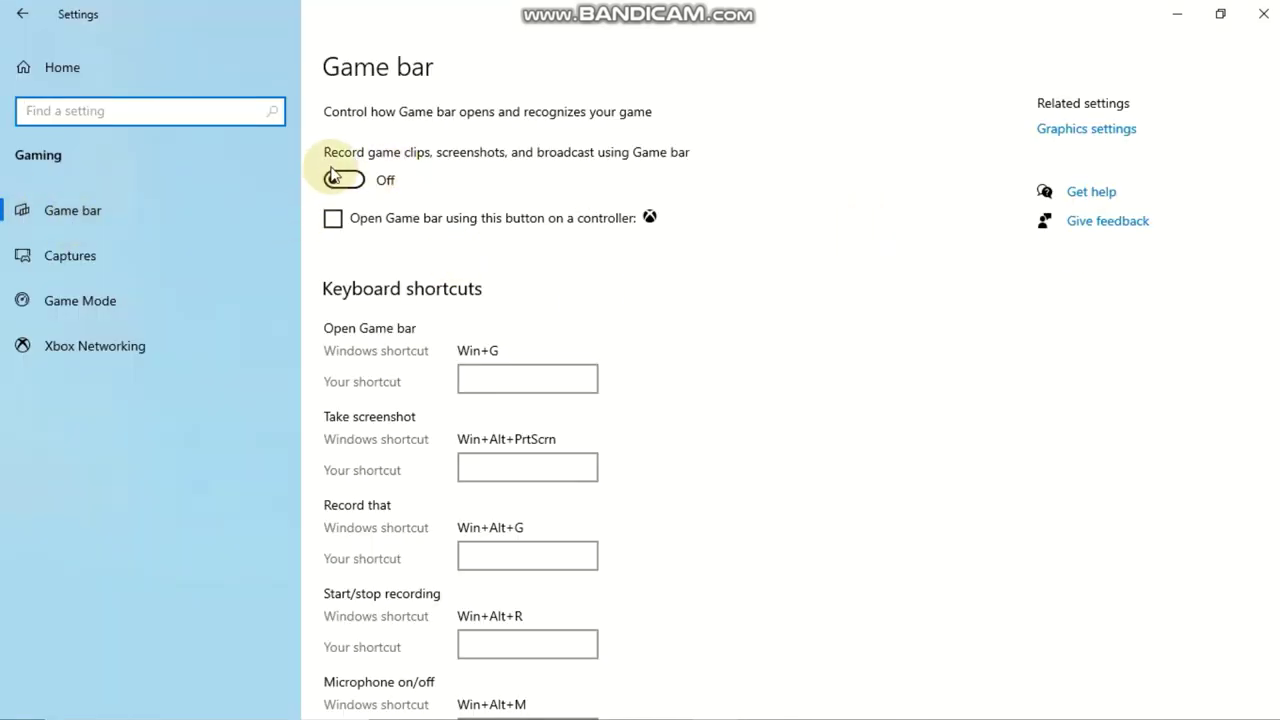
{"action": "left_click", "coordinate": [645, 172]}
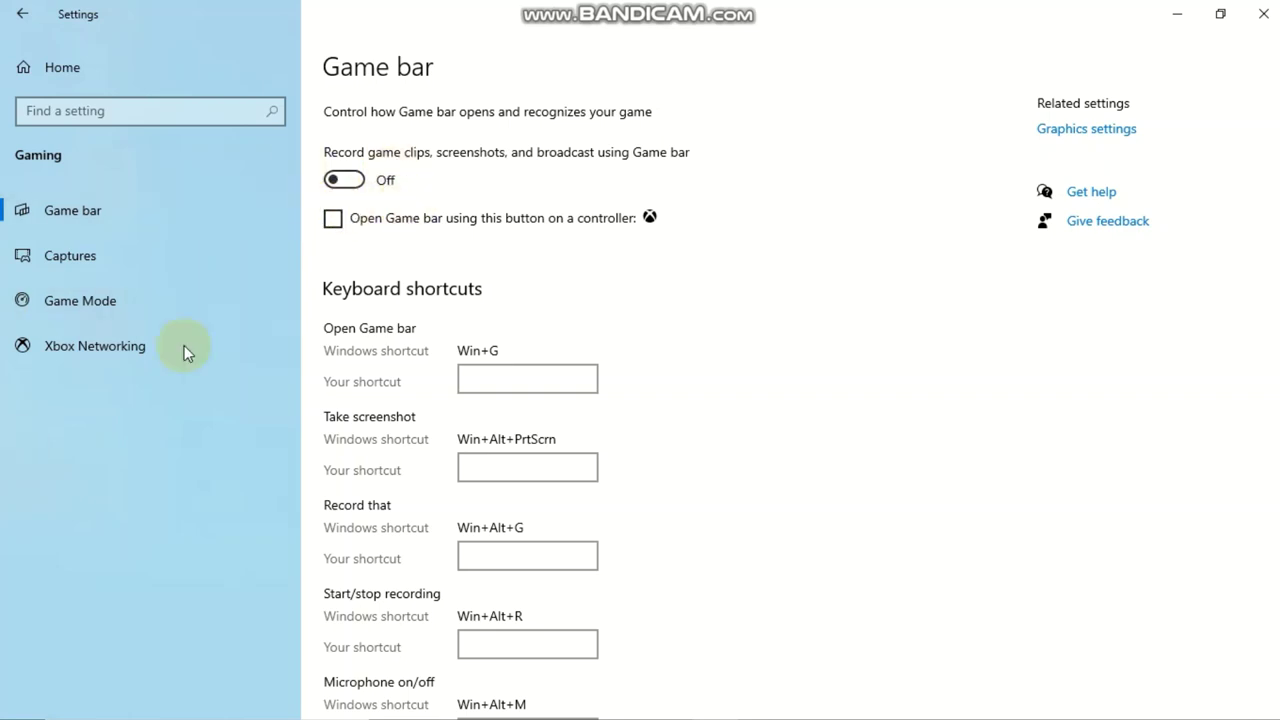
{"action": "left_click", "coordinate": [114, 300]}
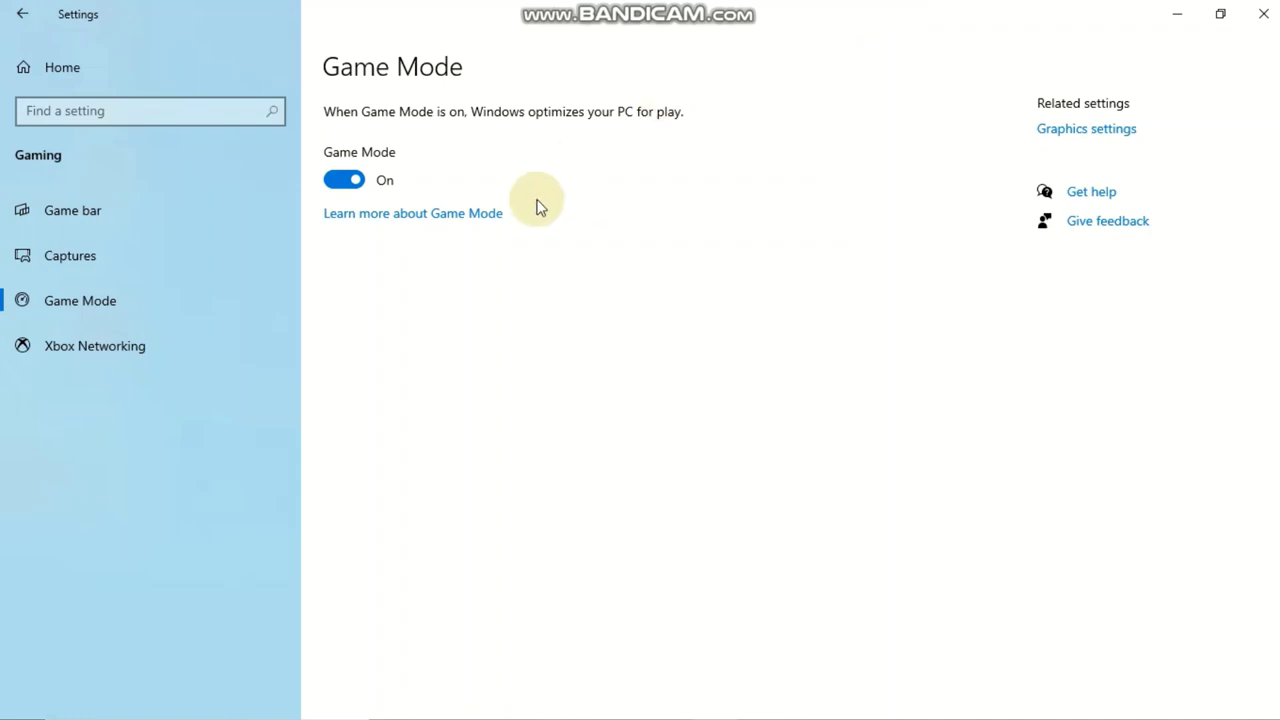
{"action": "left_click", "coordinate": [1264, 14]}
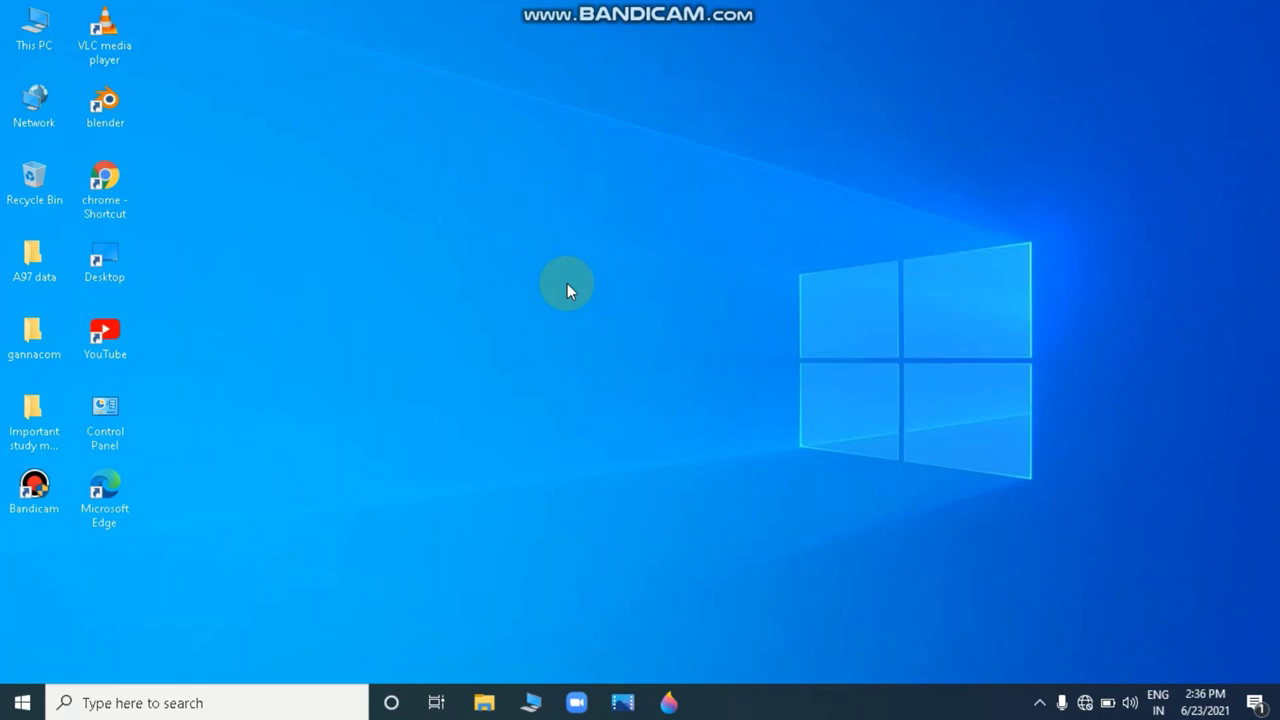
Open the Services console by running services.msc
{"action": "key", "text": "super+r"}
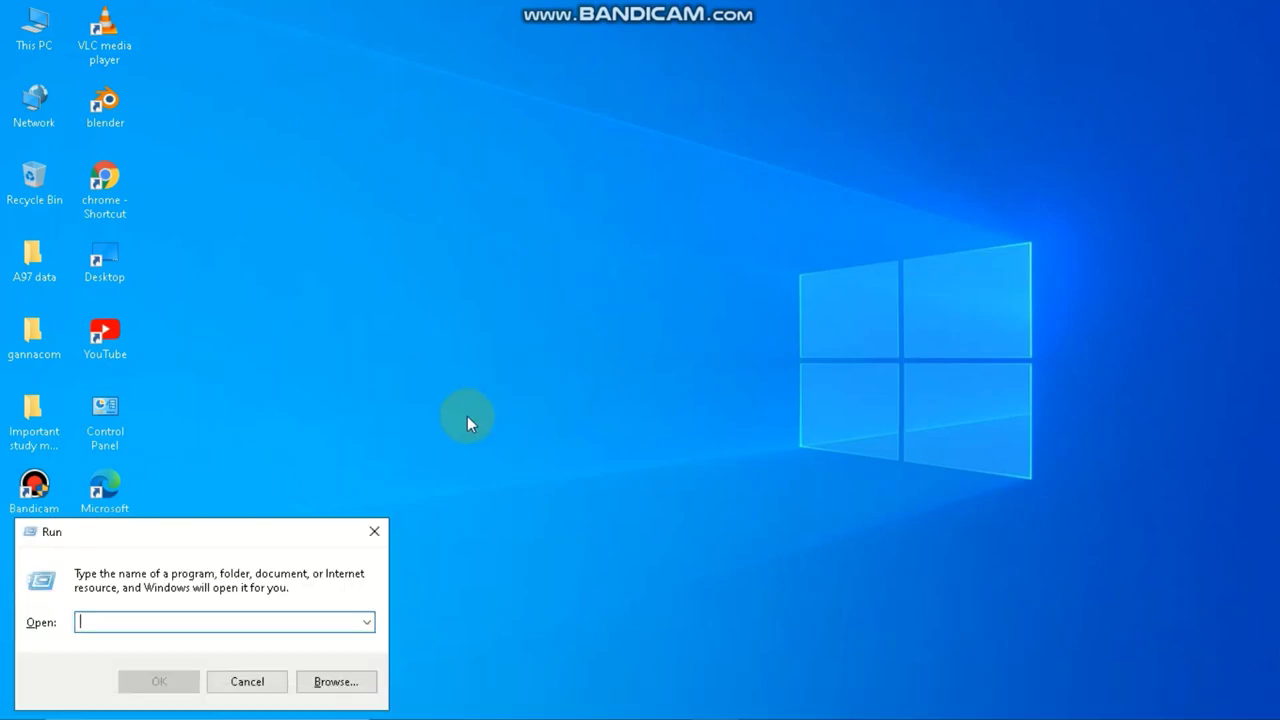
{"action": "type", "text": "servic"}
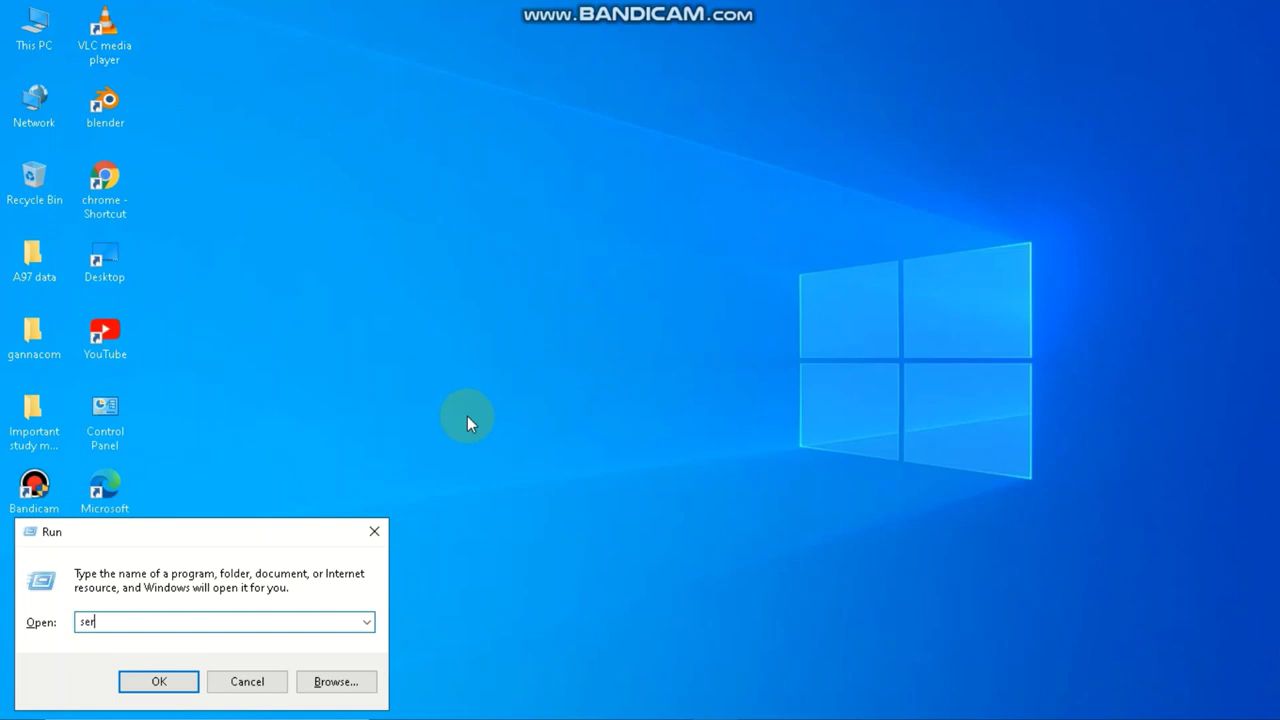
{"action": "type", "text": "es.msc"}
{"action": "key", "text": "Return"}
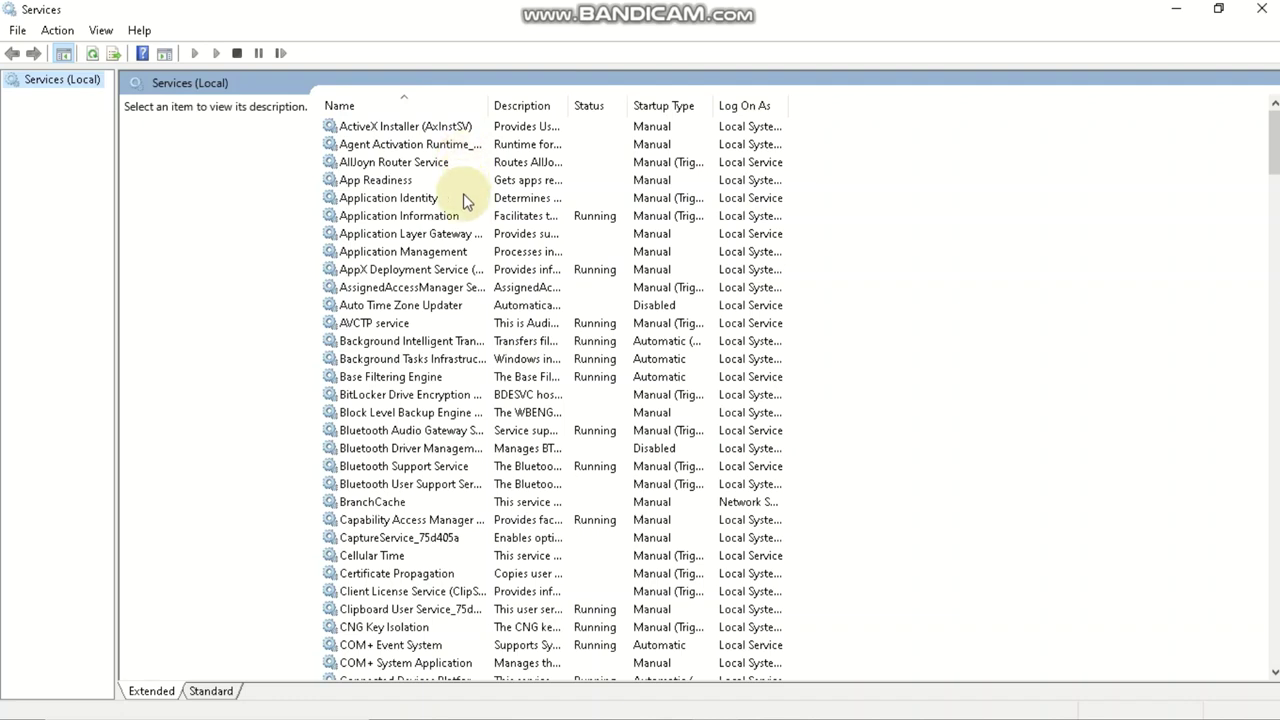
Set the startup type of the Diagnostic Service Host service to Disabled and confirm its properties
{"action": "scroll", "coordinate": [428, 348], "scroll_direction": "down", "scroll_amount": 15}
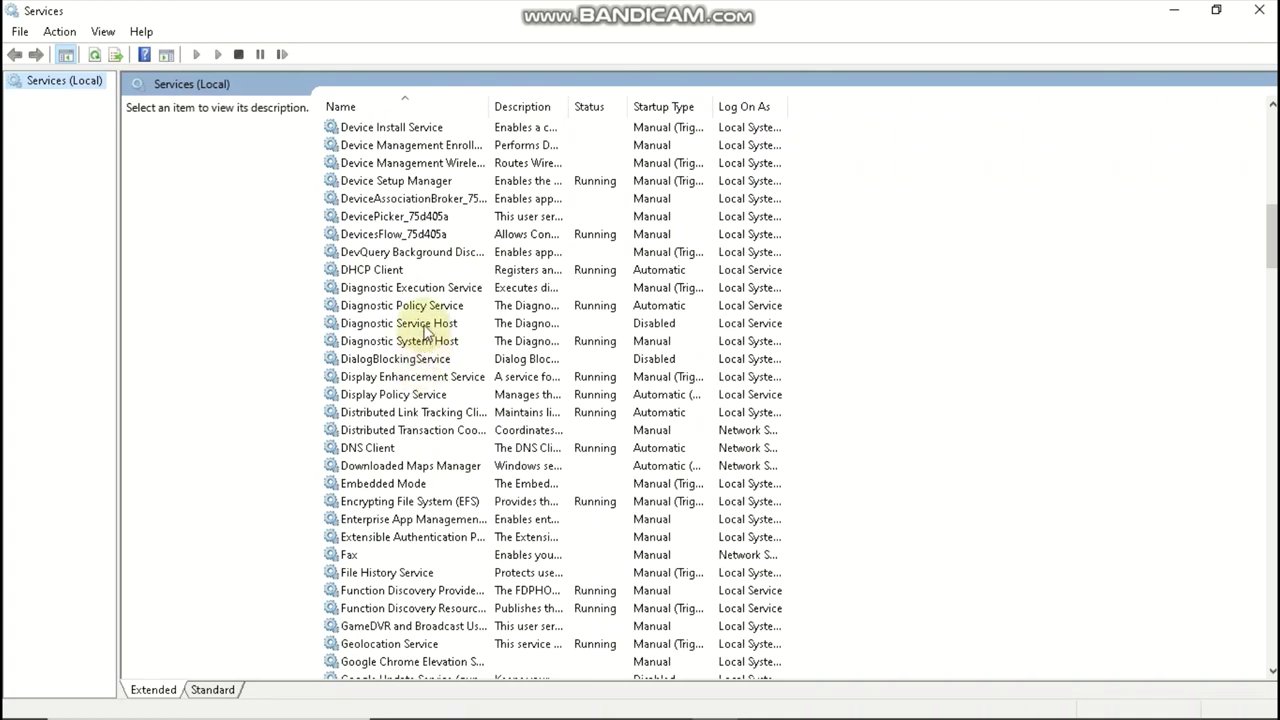
{"action": "double_click", "coordinate": [428, 333]}
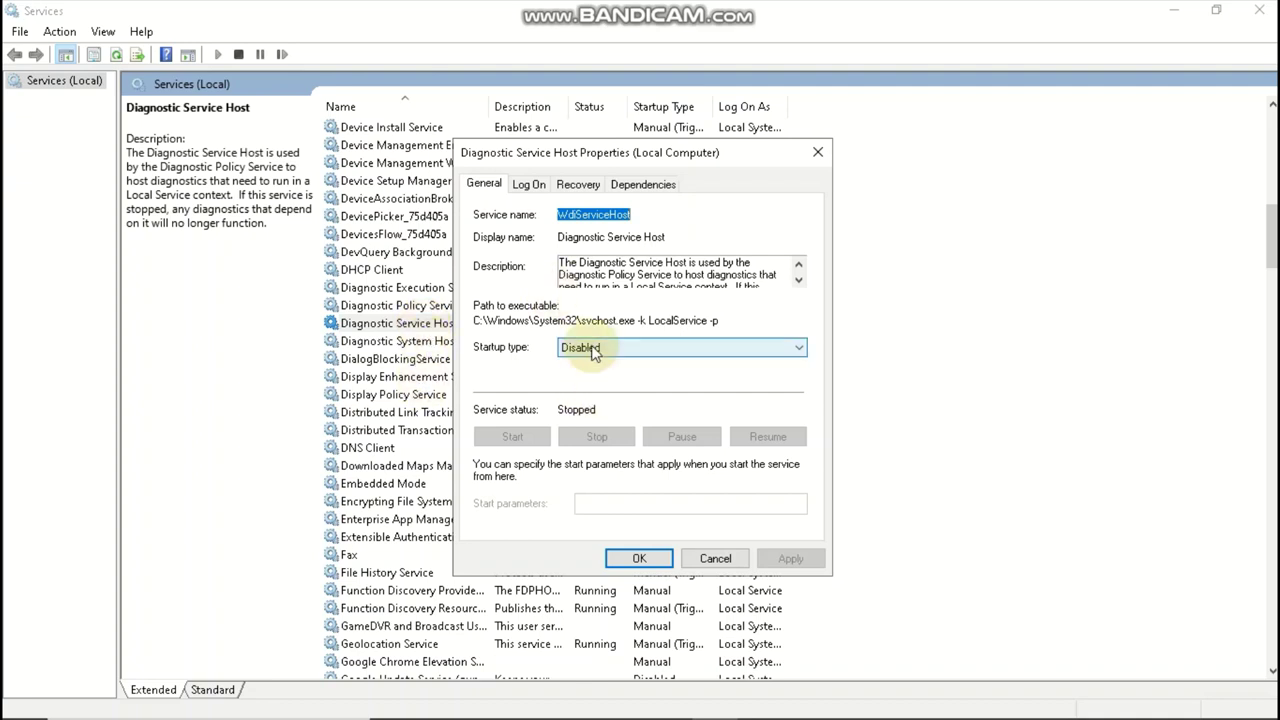
{"action": "left_click", "coordinate": [680, 347]}
{"action": "left_click", "coordinate": [594, 402]}
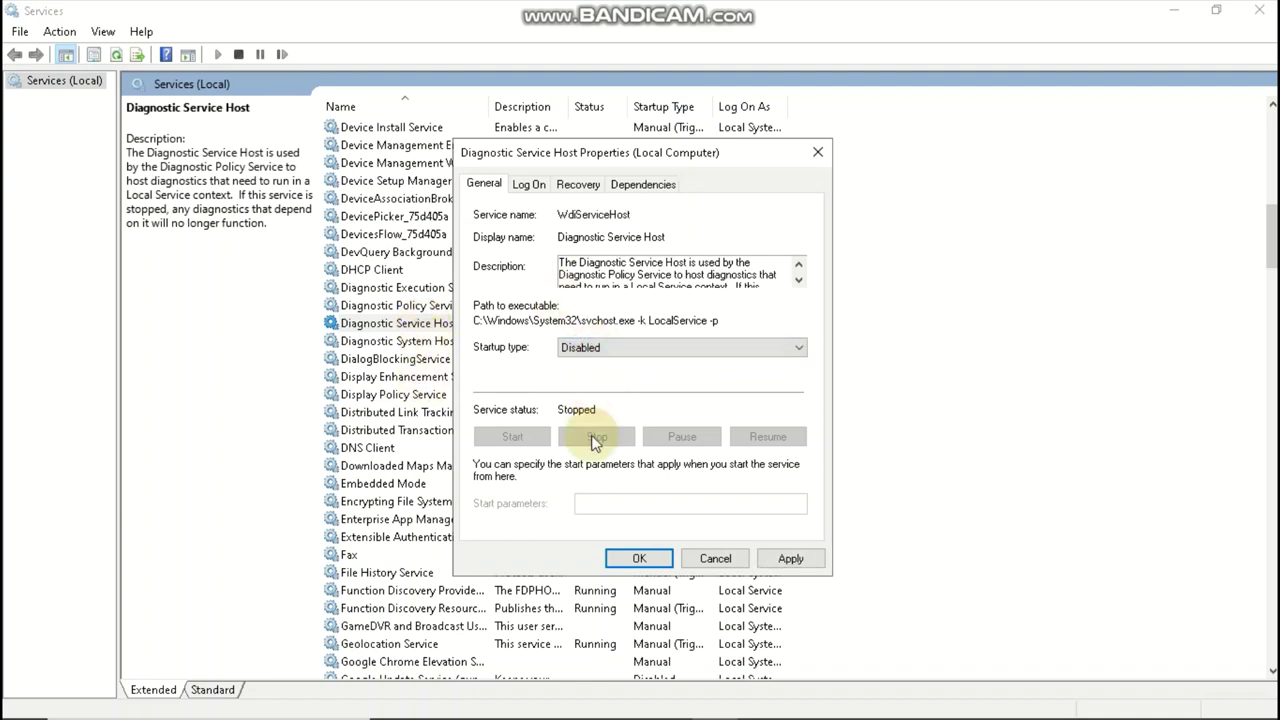
{"action": "left_click", "coordinate": [629, 565]}
{"action": "left_click", "coordinate": [639, 560]}
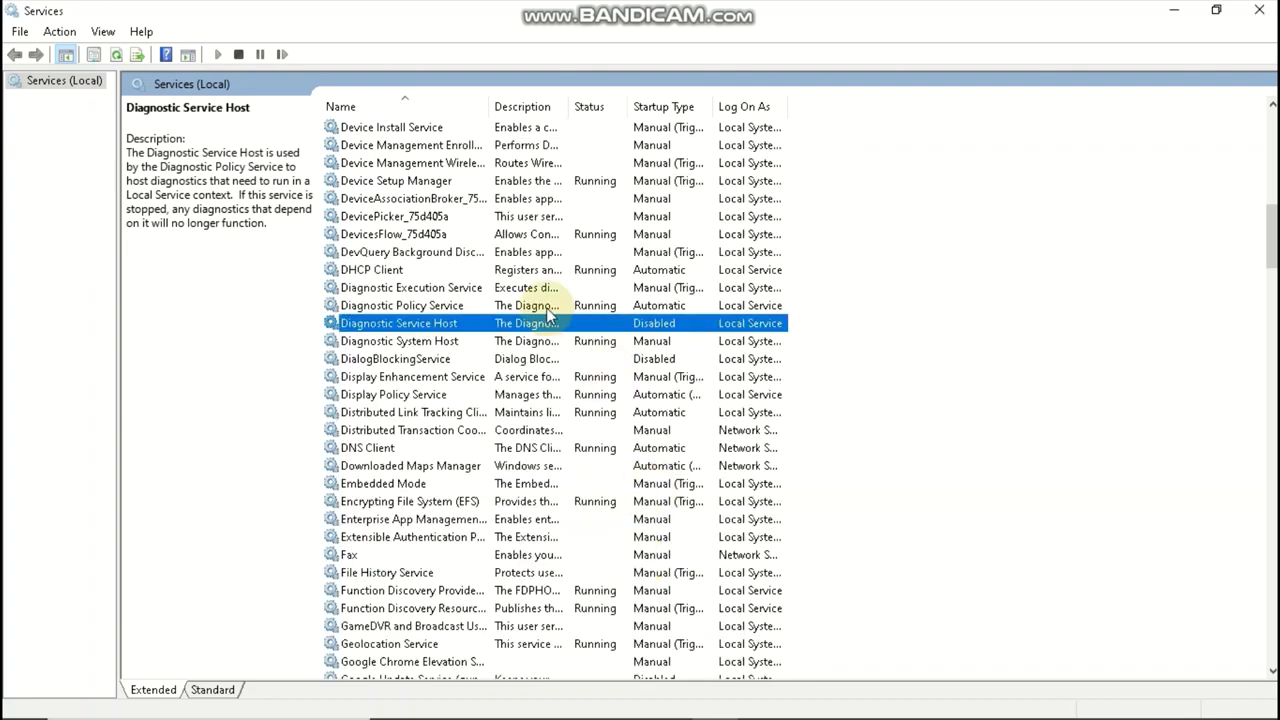
Set the startup type of the SysMain service to Disabled and confirm its properties
{"action": "scroll", "coordinate": [470, 376], "scroll_direction": "down", "scroll_amount": 4}
{"action": "scroll", "coordinate": [475, 376], "scroll_direction": "down", "scroll_amount": 20}
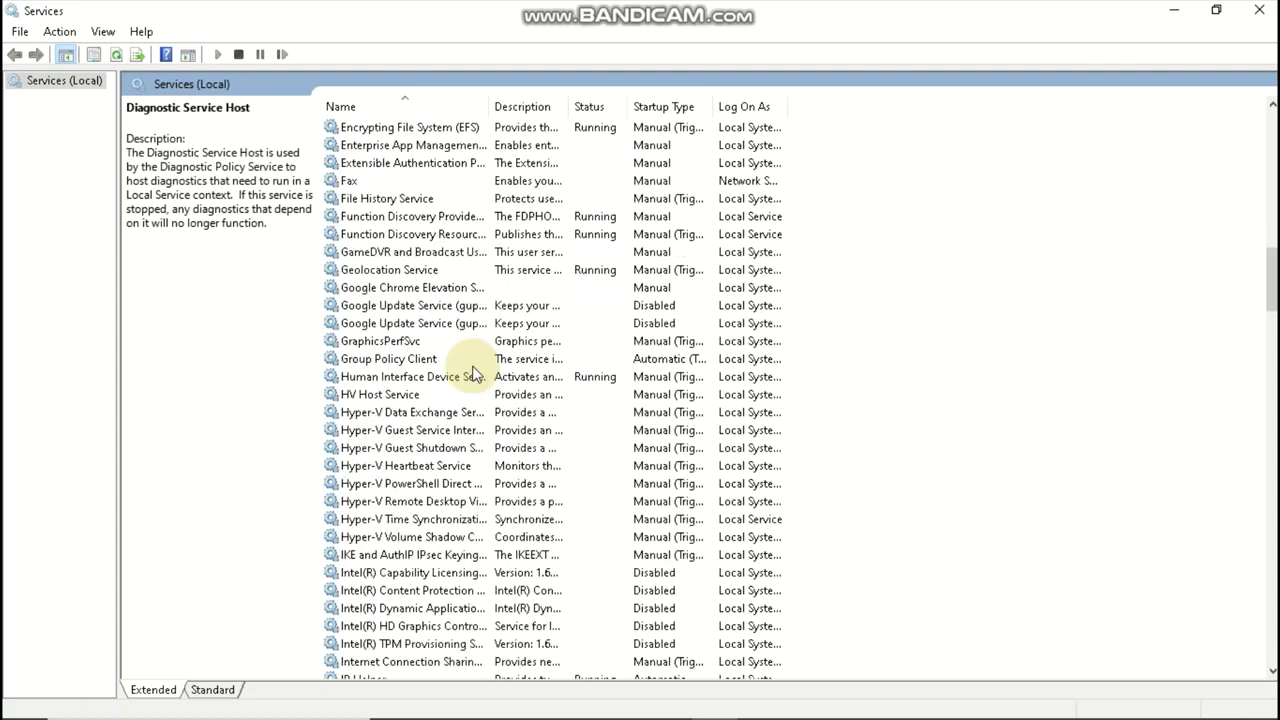
{"action": "scroll", "coordinate": [445, 431], "scroll_direction": "down", "scroll_amount": 17}
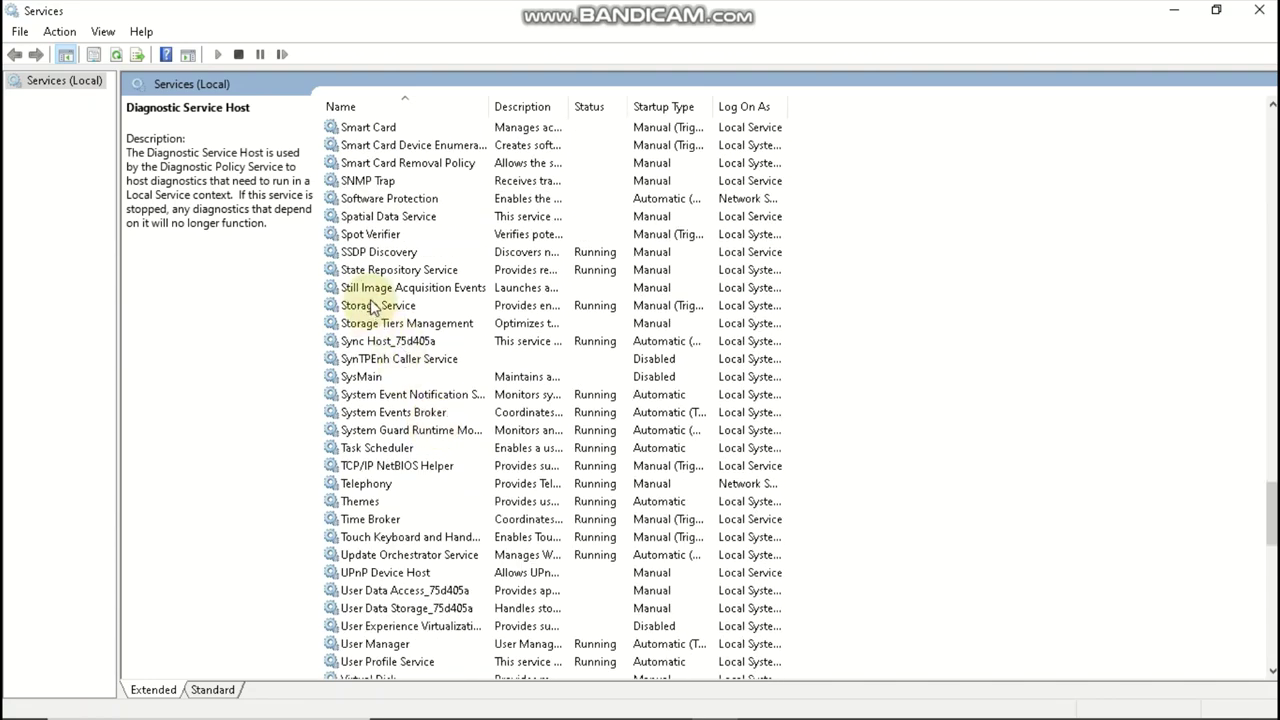
{"action": "scroll", "coordinate": [365, 282], "scroll_direction": "up", "scroll_amount": 3}
{"action": "scroll", "coordinate": [370, 277], "scroll_direction": "up", "scroll_amount": 3}
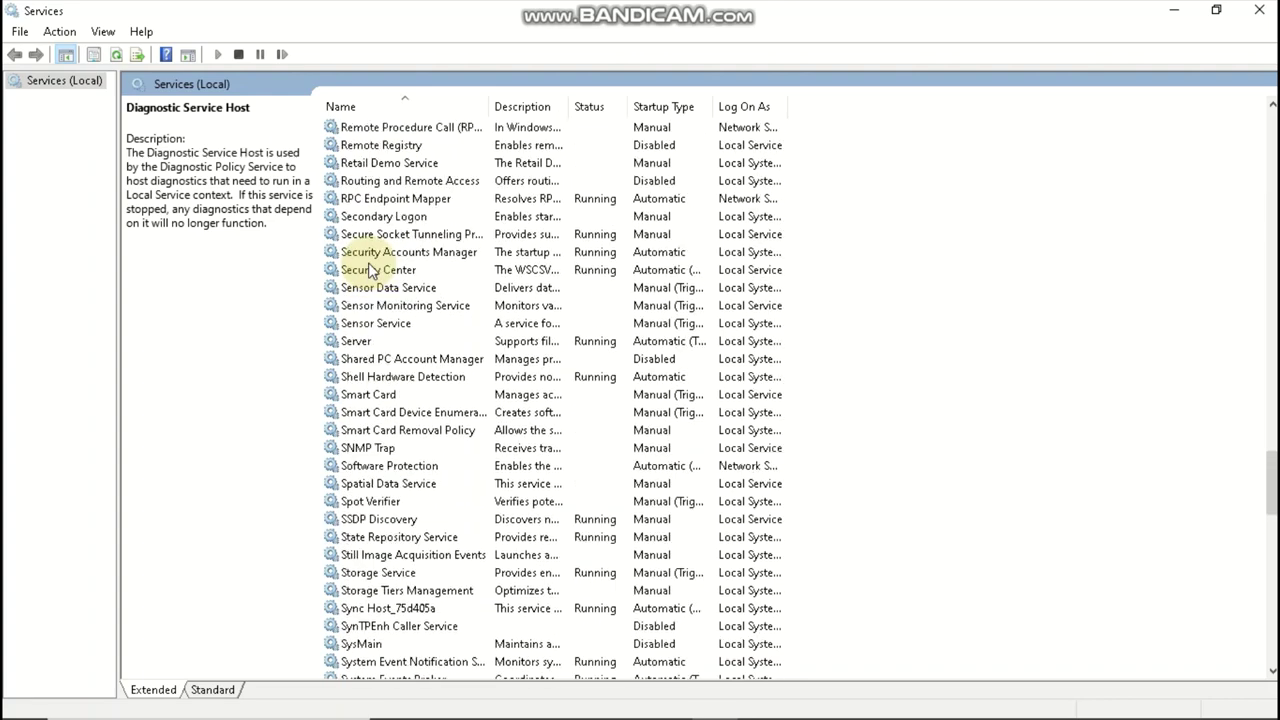
{"action": "scroll", "coordinate": [370, 315], "scroll_direction": "down", "scroll_amount": 2}
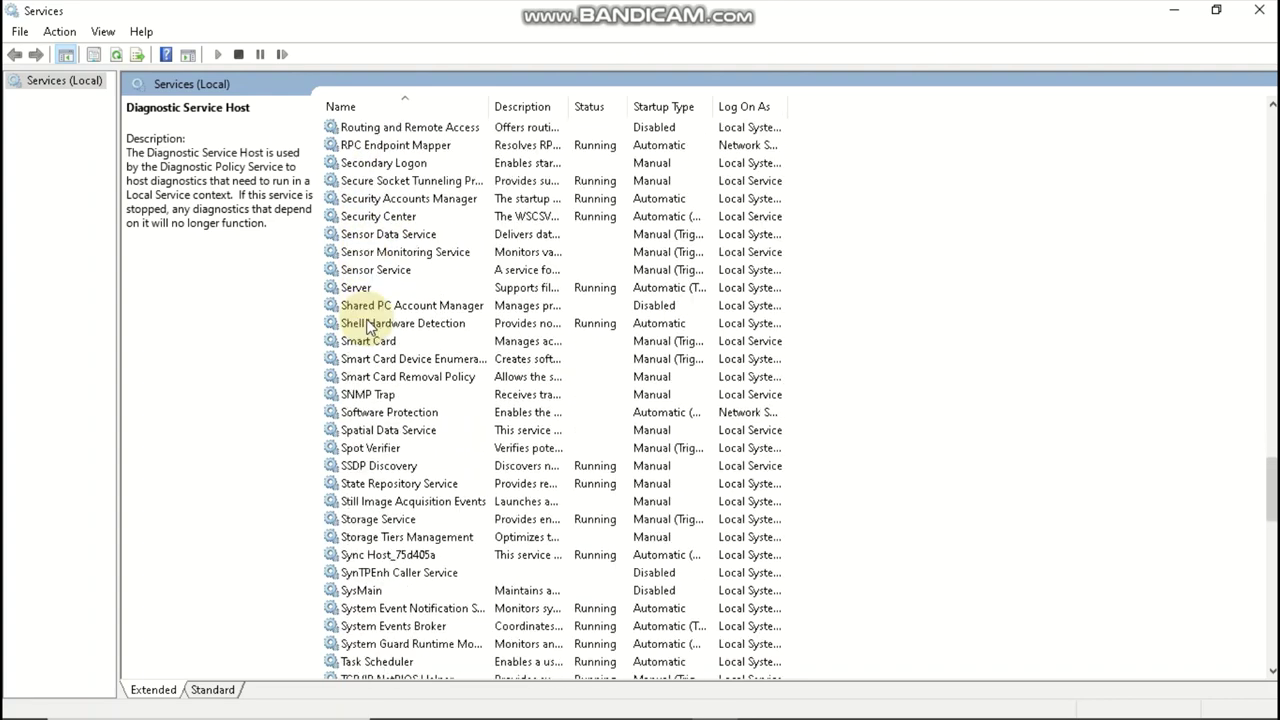
{"action": "scroll", "coordinate": [365, 285], "scroll_direction": "down", "scroll_amount": 1}
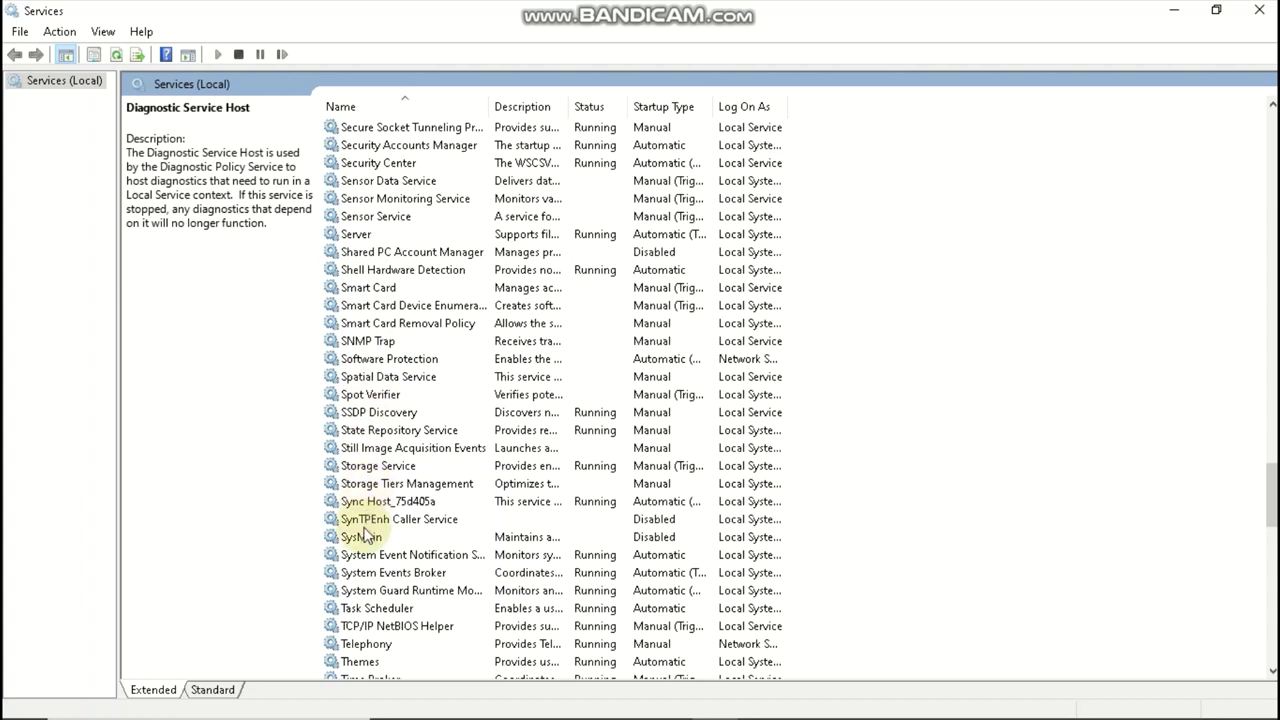
{"action": "double_click", "coordinate": [366, 537]}
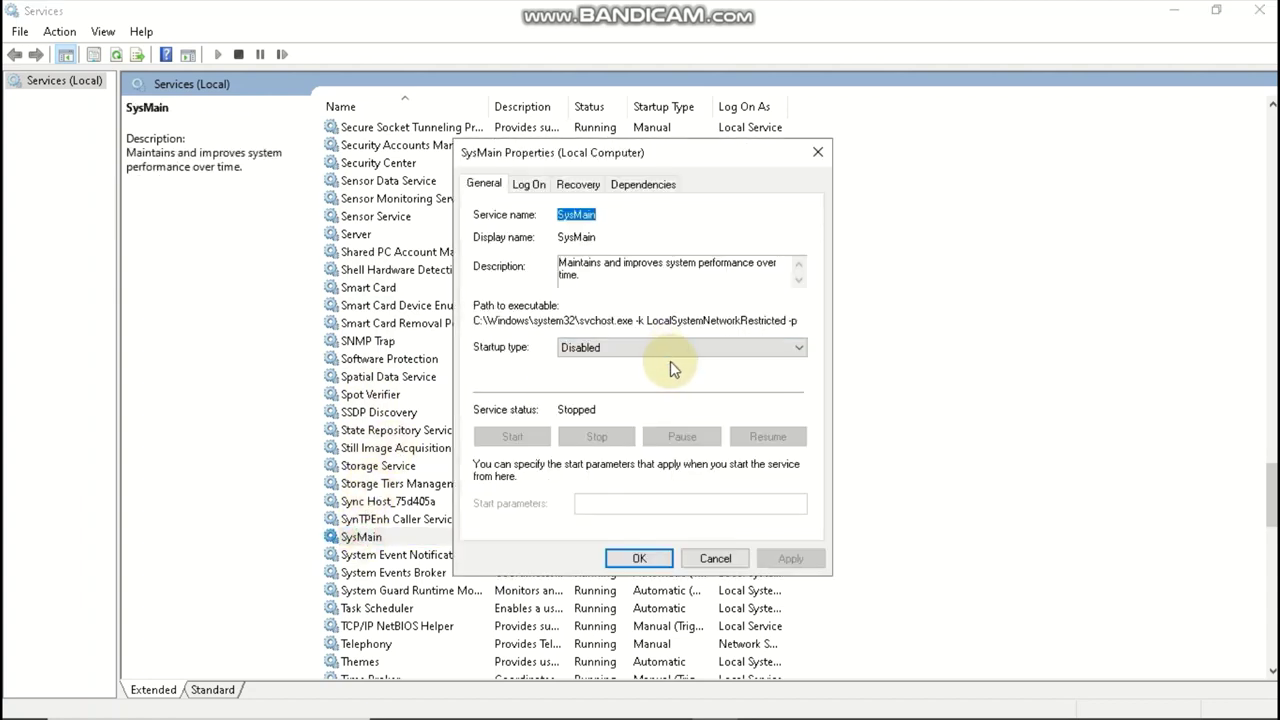
{"action": "left_click", "coordinate": [670, 345]}
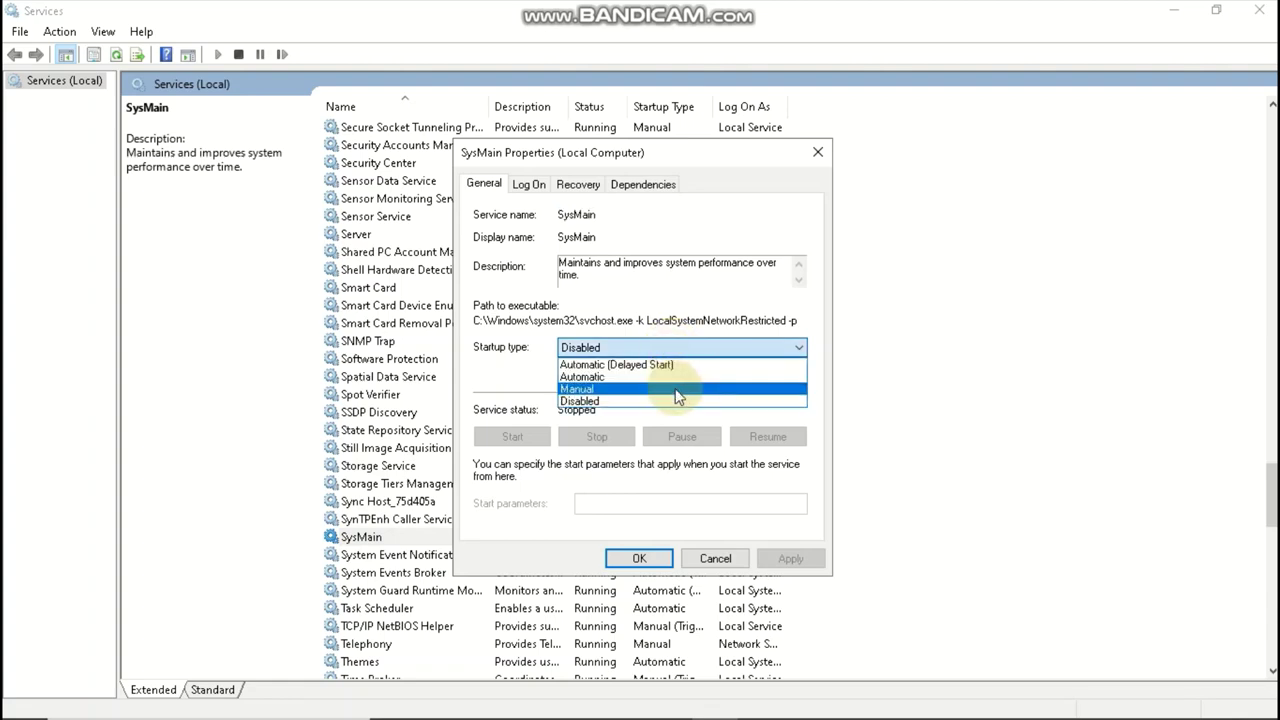
{"action": "left_click", "coordinate": [672, 402]}
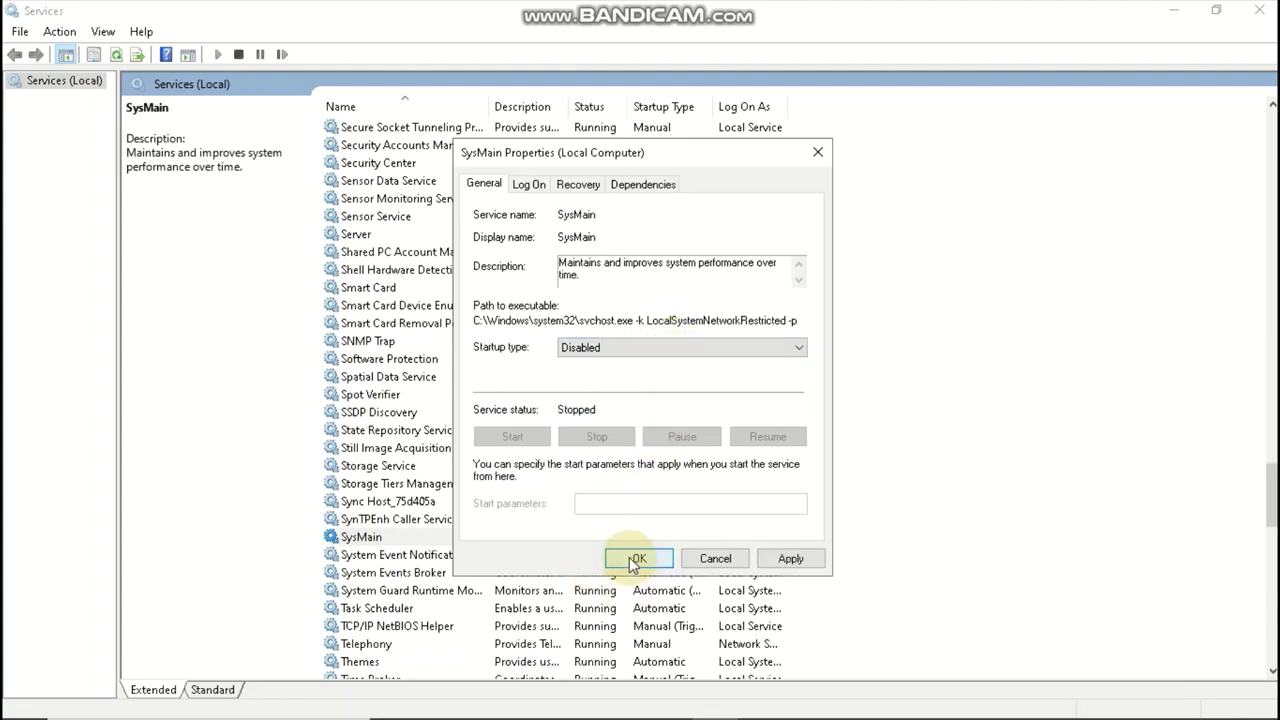
{"action": "left_click", "coordinate": [629, 557]}
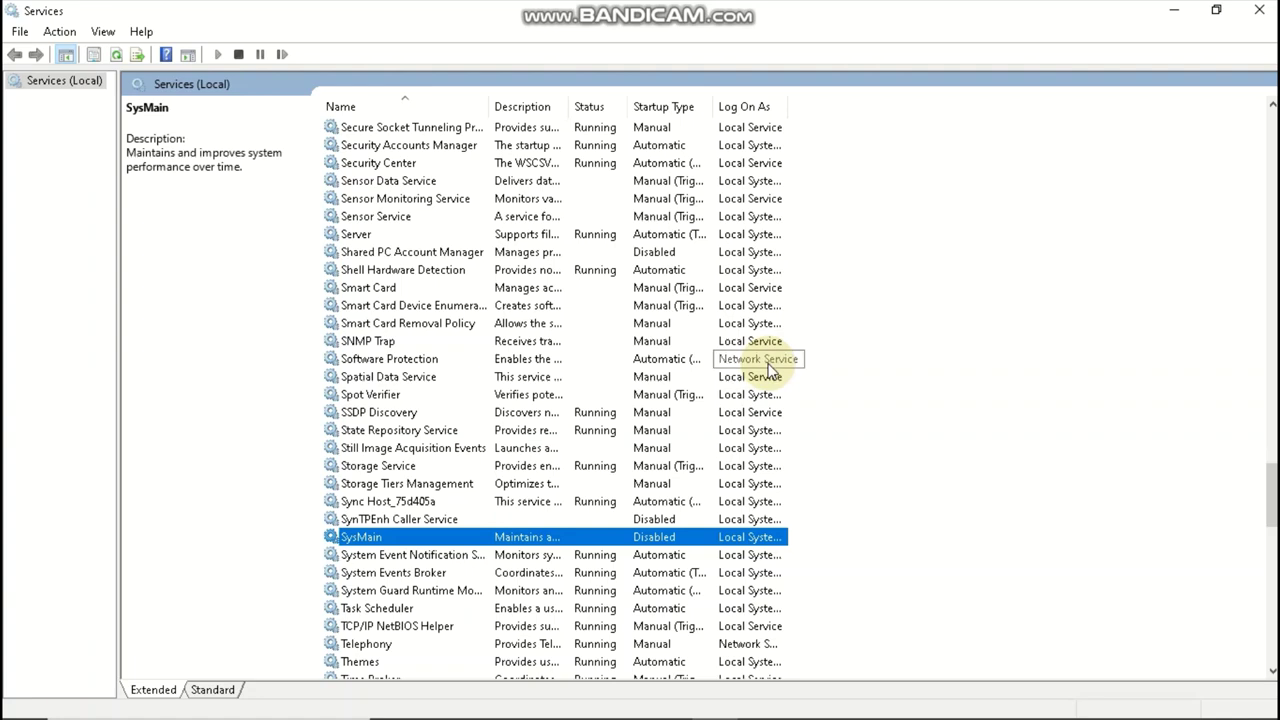
Stop the Windows Update service with its startup type set to Manual, and confirm its properties
{"action": "scroll", "coordinate": [490, 420], "scroll_direction": "down", "scroll_amount": 9}
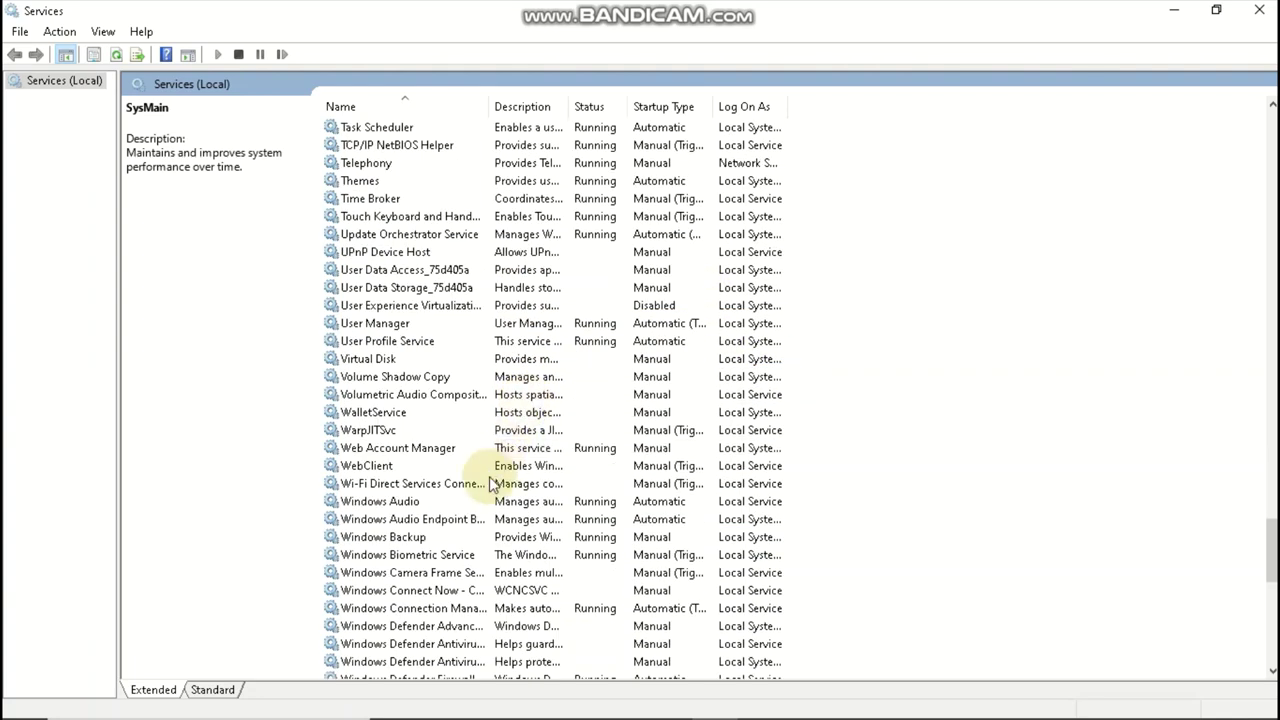
{"action": "scroll", "coordinate": [407, 603], "scroll_direction": "down", "scroll_amount": 3}
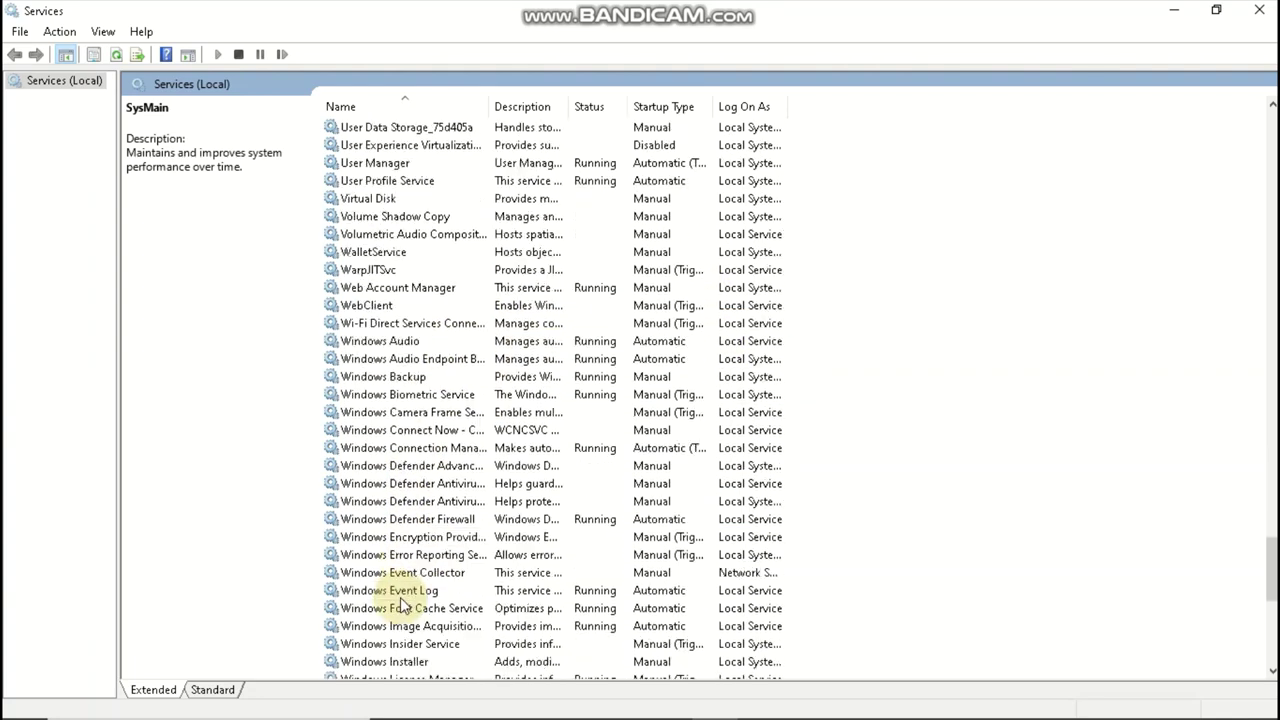
{"action": "scroll", "coordinate": [403, 606], "scroll_direction": "down", "scroll_amount": 5}
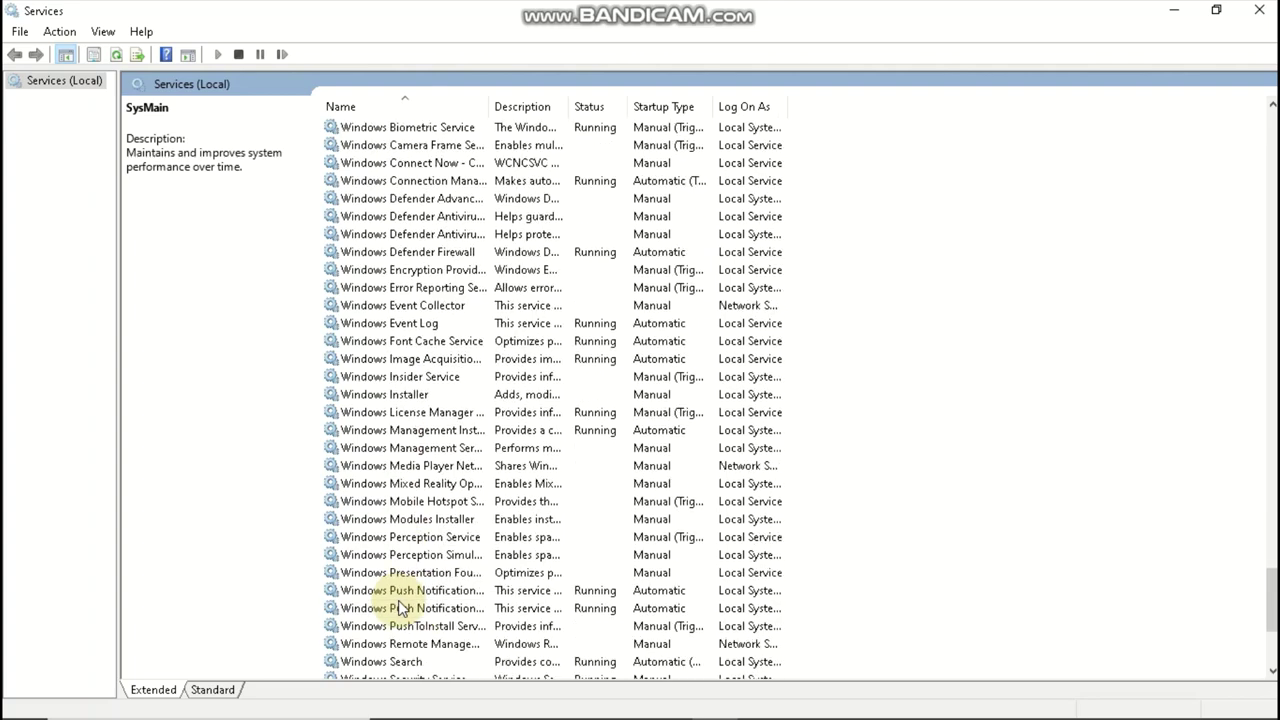
{"action": "scroll", "coordinate": [403, 610], "scroll_direction": "down", "scroll_amount": 4}
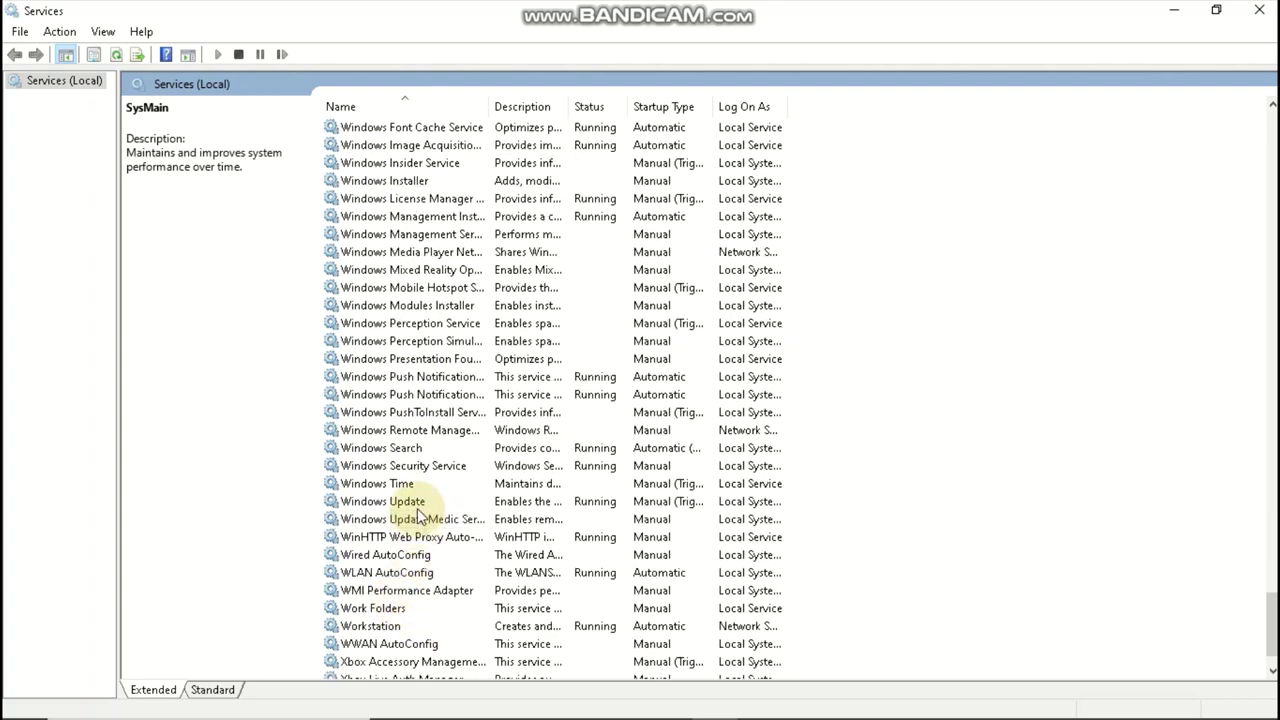
{"action": "double_click", "coordinate": [410, 501]}
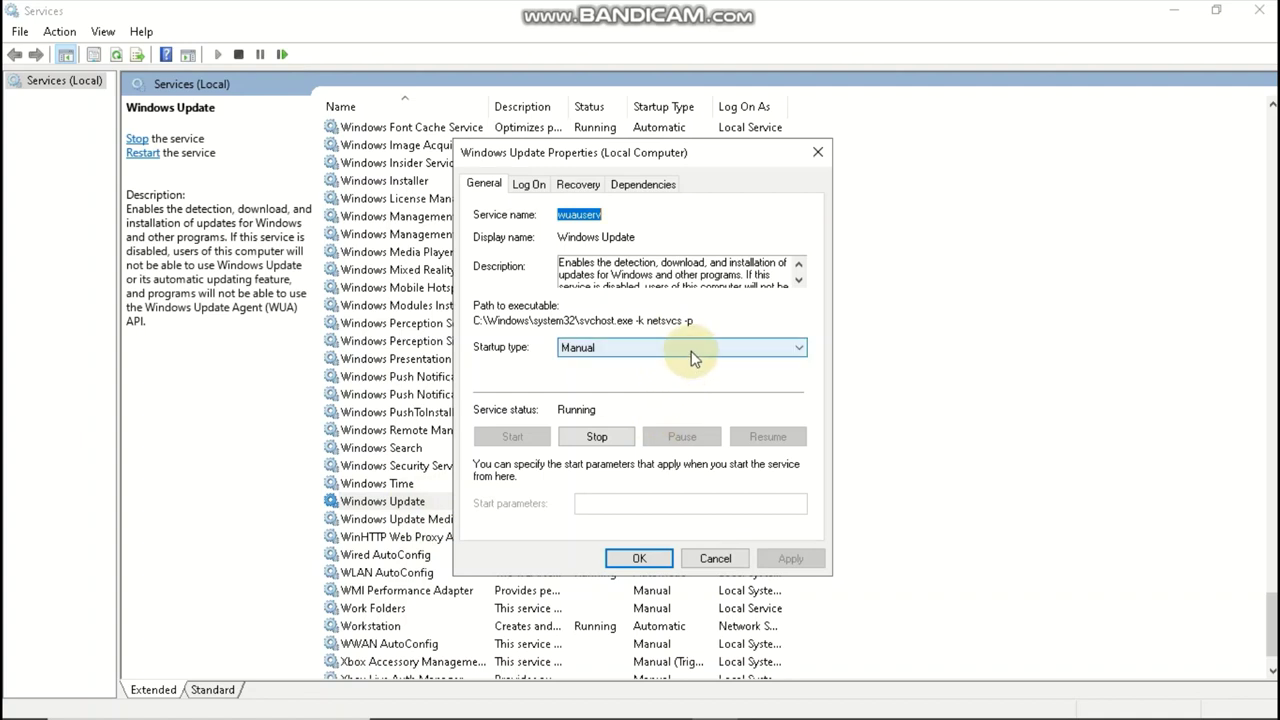
{"action": "left_click", "coordinate": [689, 353]}
{"action": "left_click", "coordinate": [686, 414]}
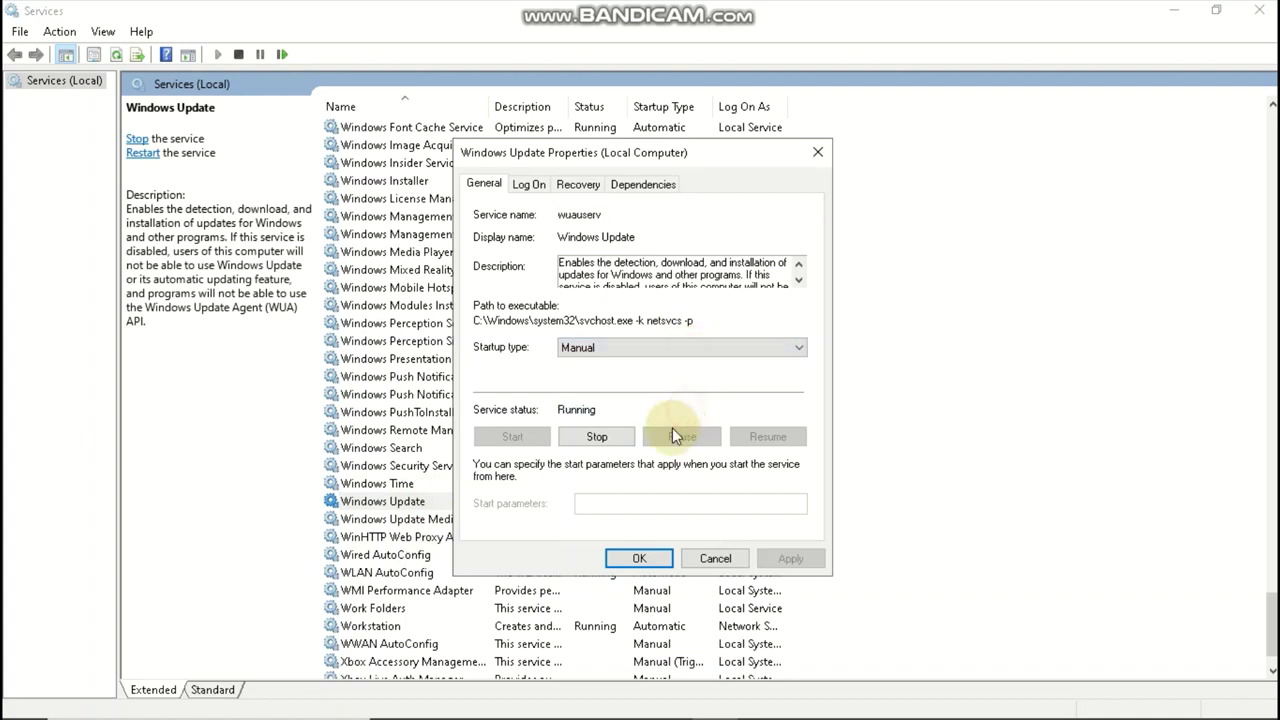
{"action": "left_click", "coordinate": [596, 436]}
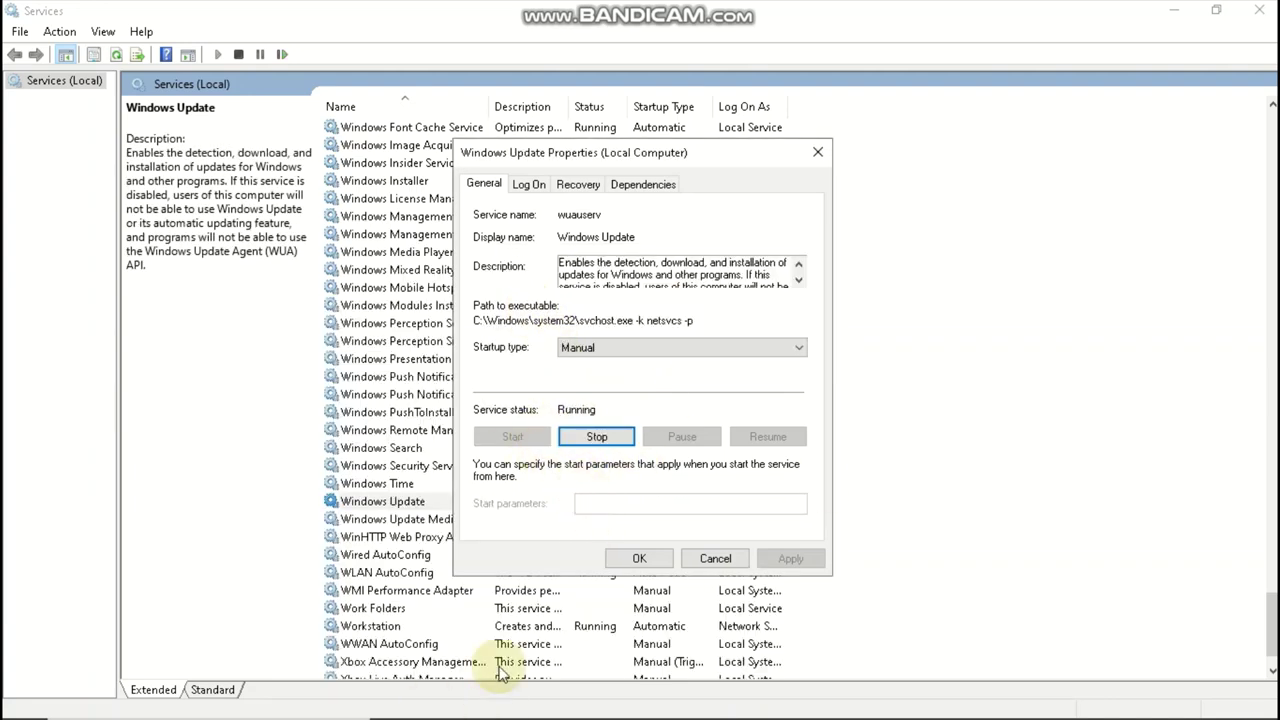
{"action": "left_click", "coordinate": [632, 558]}
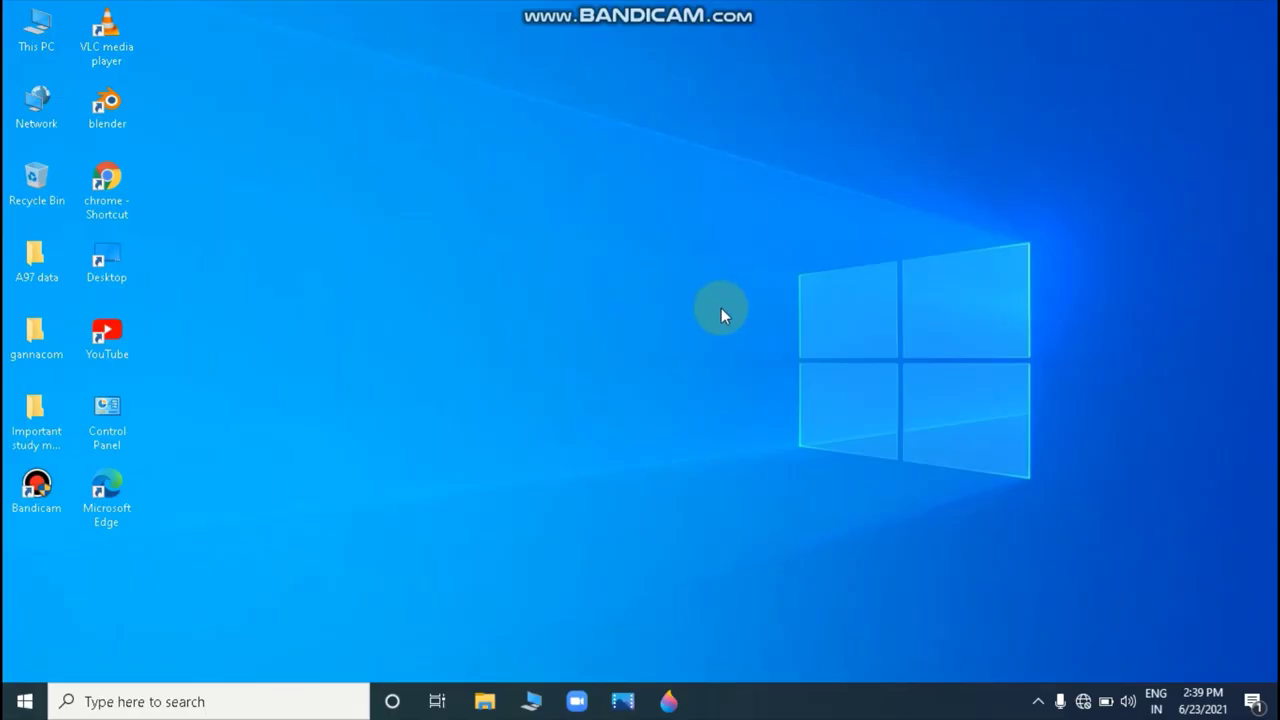
Open the System Configuration utility by running msconfig
{"action": "key", "text": "super+r"}
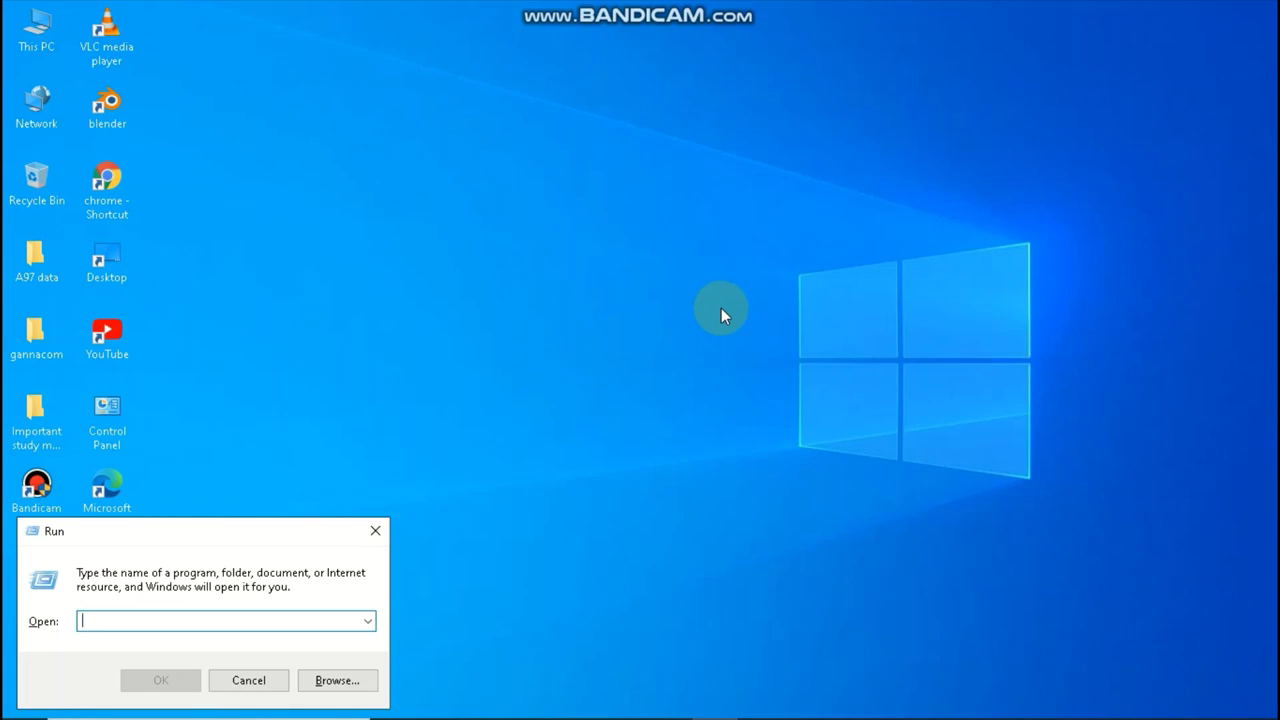
{"action": "type", "text": "msconfig"}
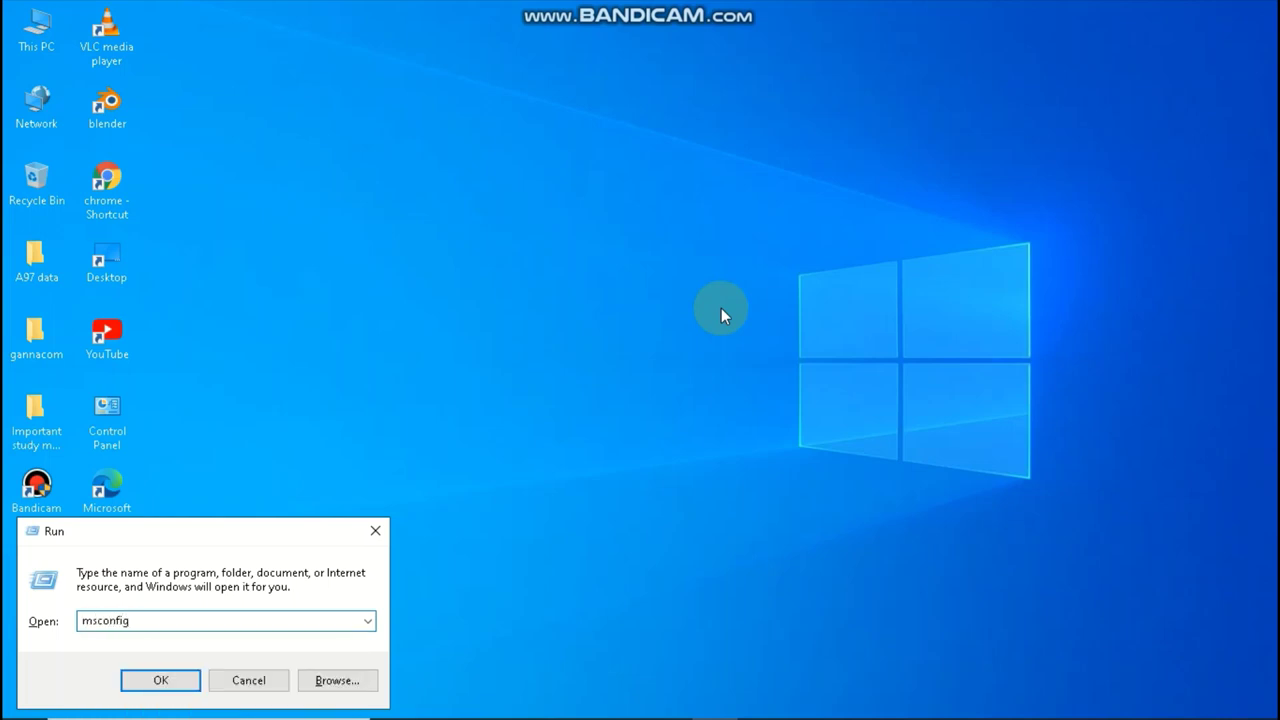
{"action": "key", "text": "Return"}
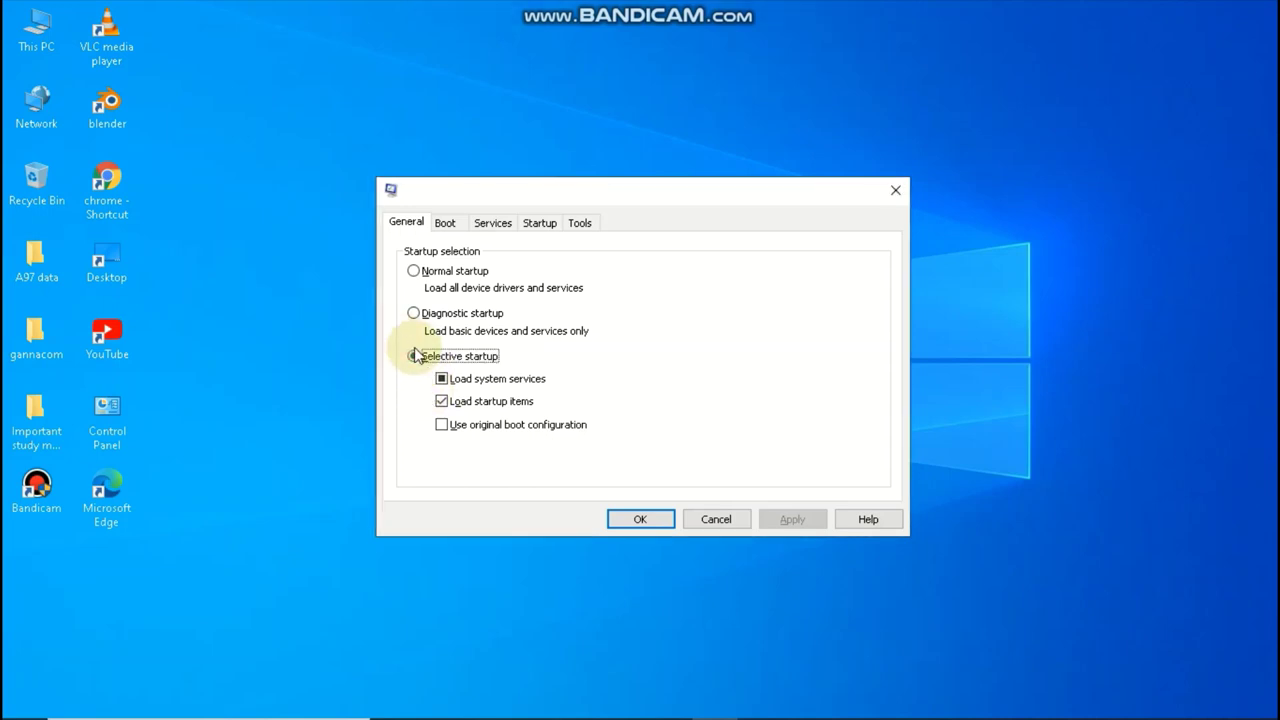
Hide all Microsoft services in the System Configuration service list, review the remaining services and confirm the dialog
{"action": "left_click", "coordinate": [495, 223]}
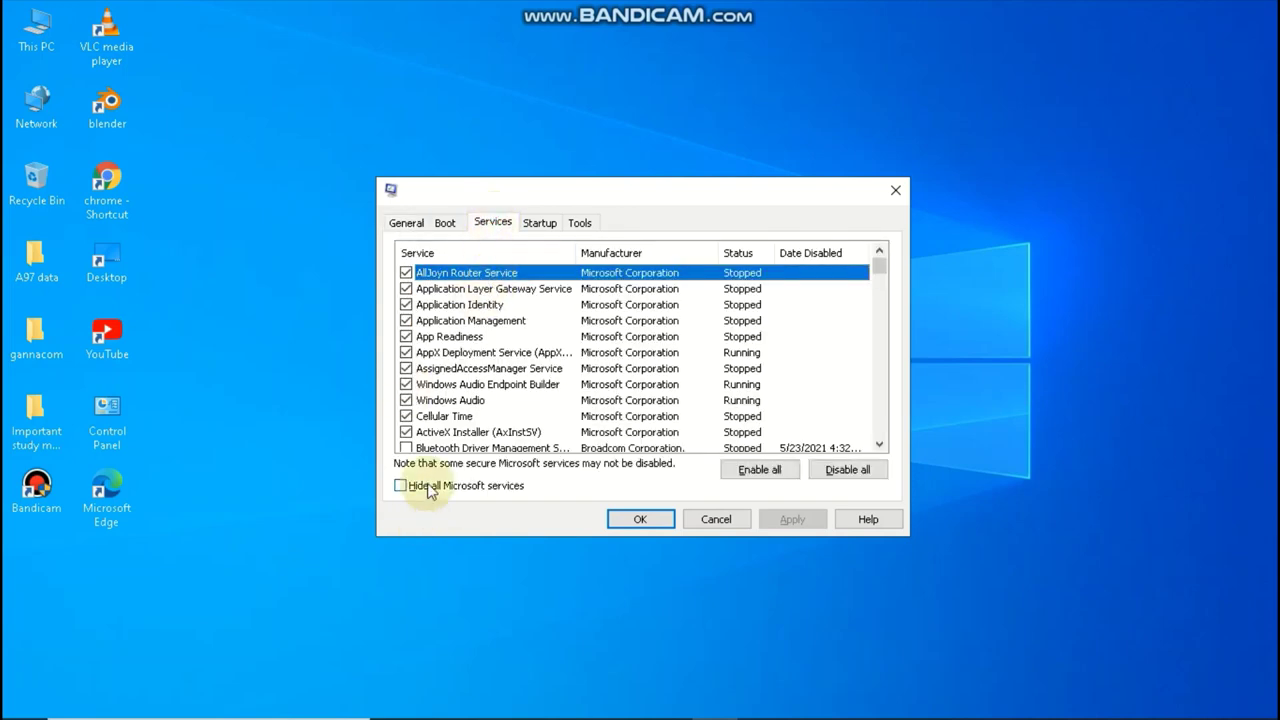
{"action": "left_click", "coordinate": [429, 487]}
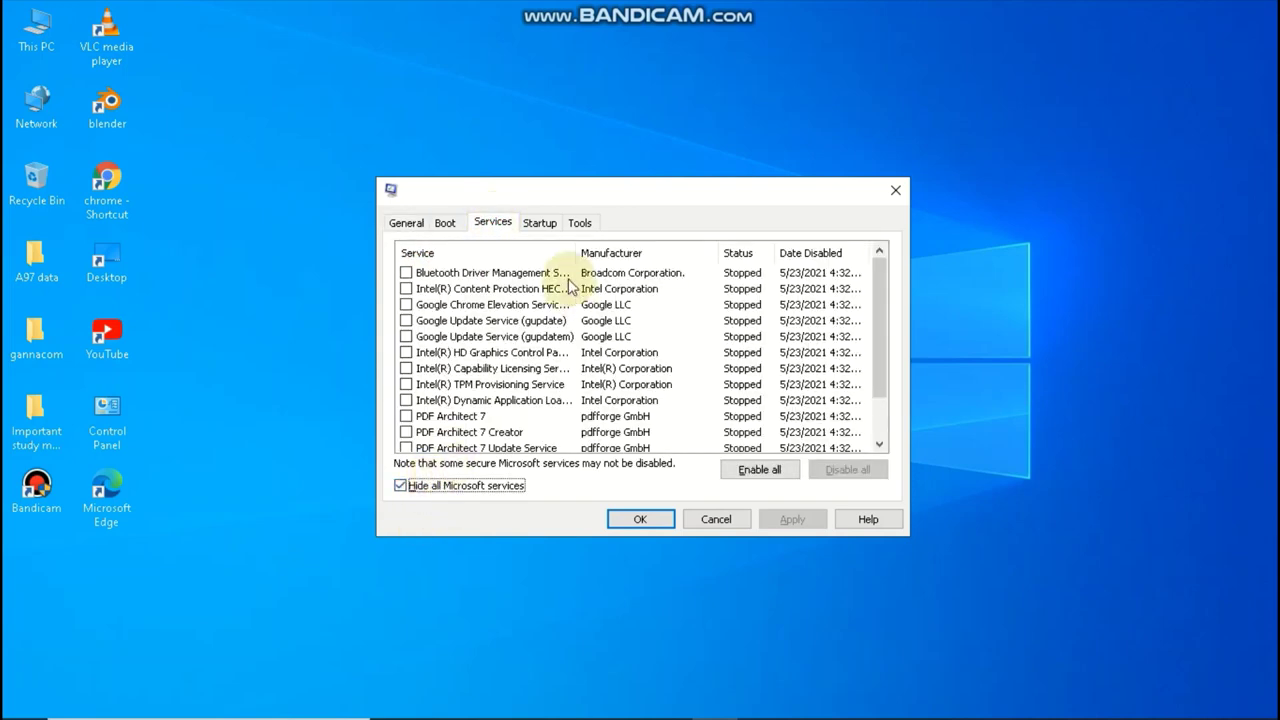
{"action": "scroll", "coordinate": [548, 357], "scroll_direction": "down", "scroll_amount": 1}
{"action": "scroll", "coordinate": [600, 410], "scroll_direction": "up", "scroll_amount": 1}
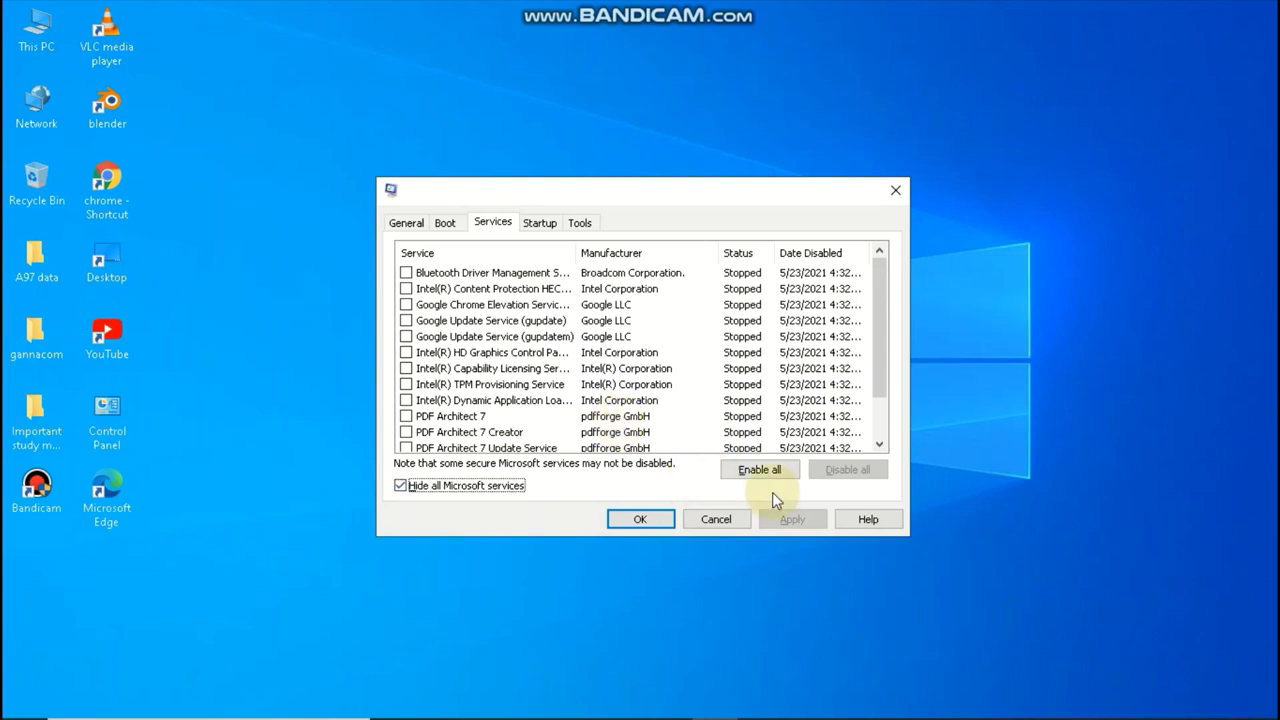
{"action": "scroll", "coordinate": [730, 348], "scroll_direction": "down", "scroll_amount": 1}
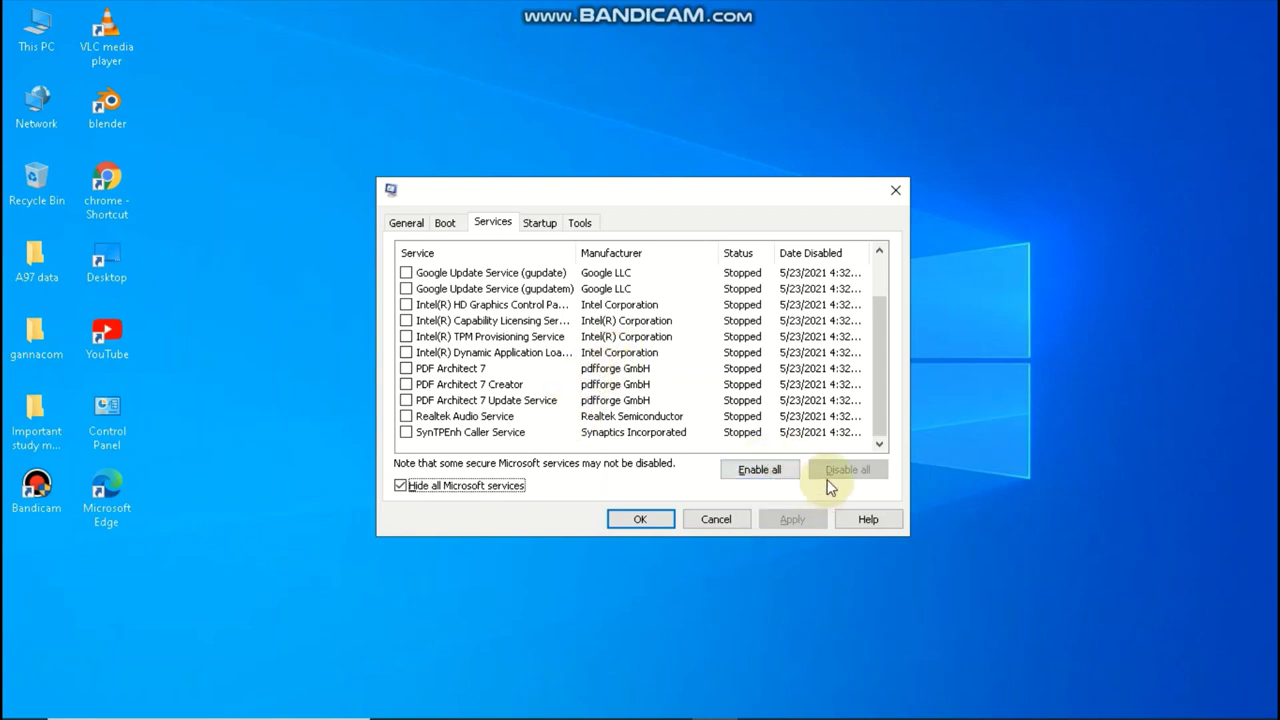
{"action": "left_click", "coordinate": [622, 516]}
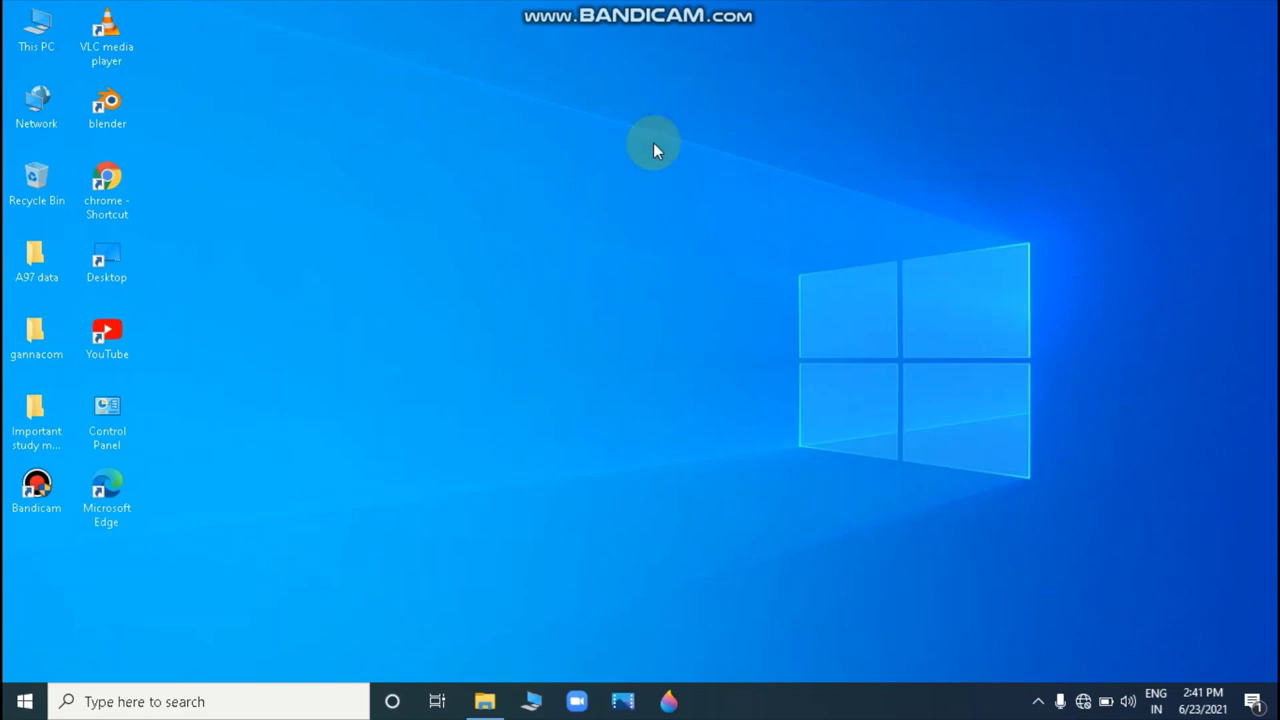
Open the Registry Editor by running regedit
{"action": "key", "text": "super+r"}
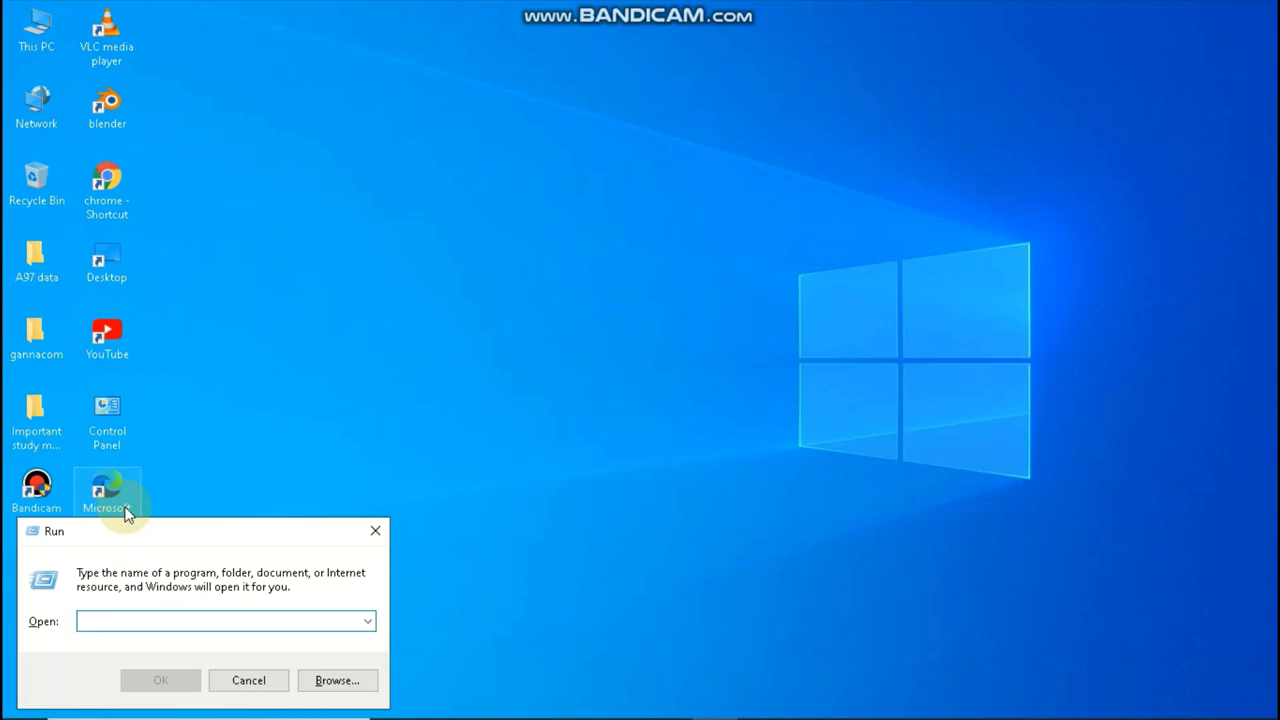
{"action": "type", "text": "regedi"}
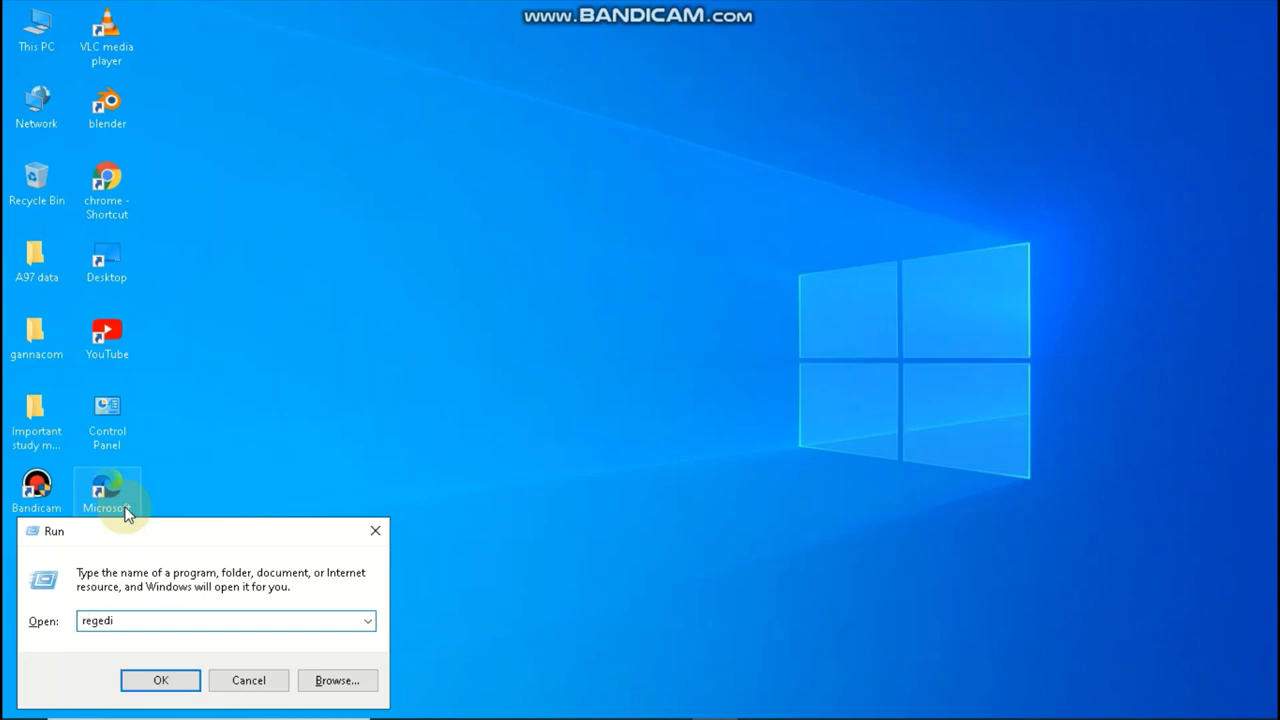
{"action": "type", "text": "t"}
{"action": "key", "text": "Return"}
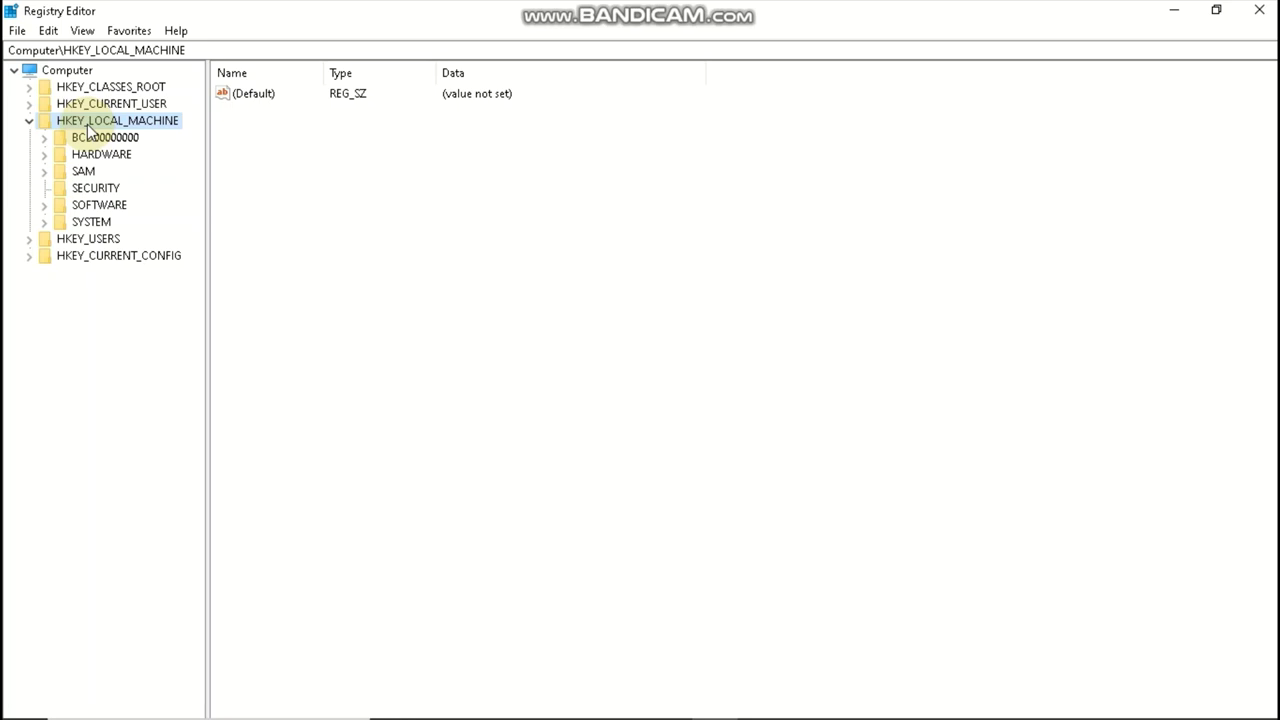
Open the registry key HKEY_CURRENT_USER\System\GameConfigStore
{"action": "left_click", "coordinate": [28, 105]}
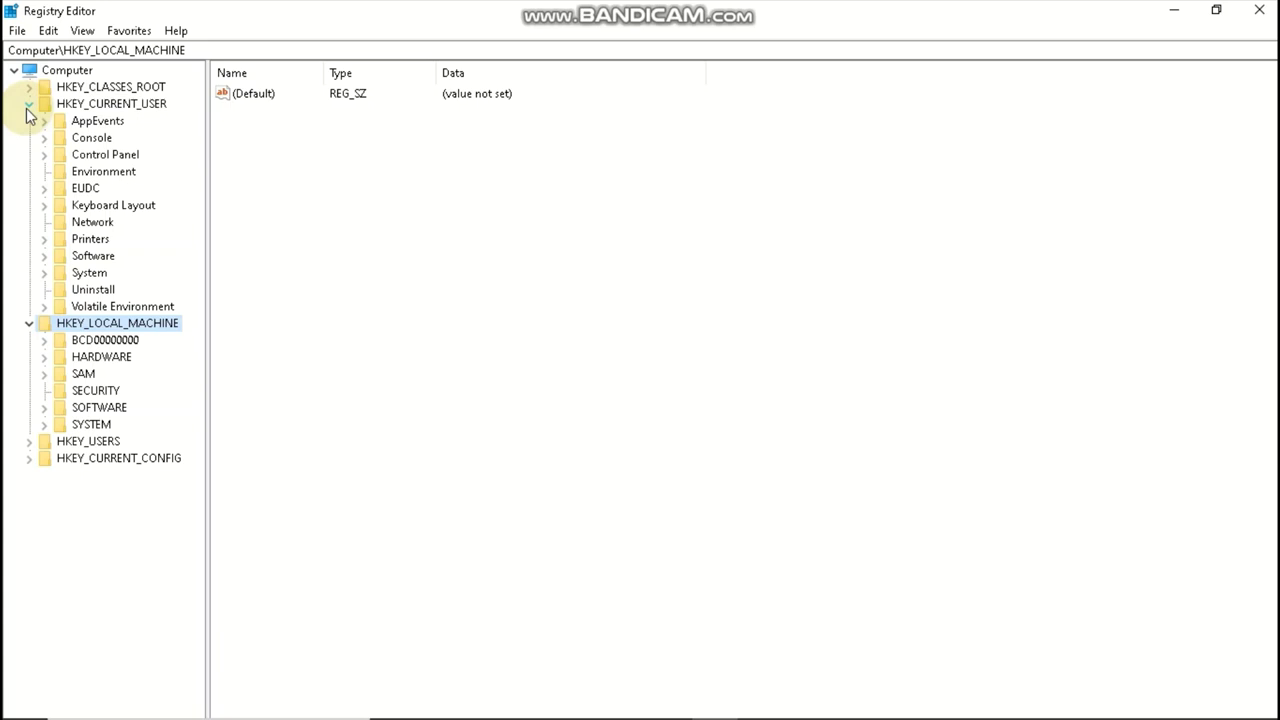
{"action": "left_click", "coordinate": [43, 273]}
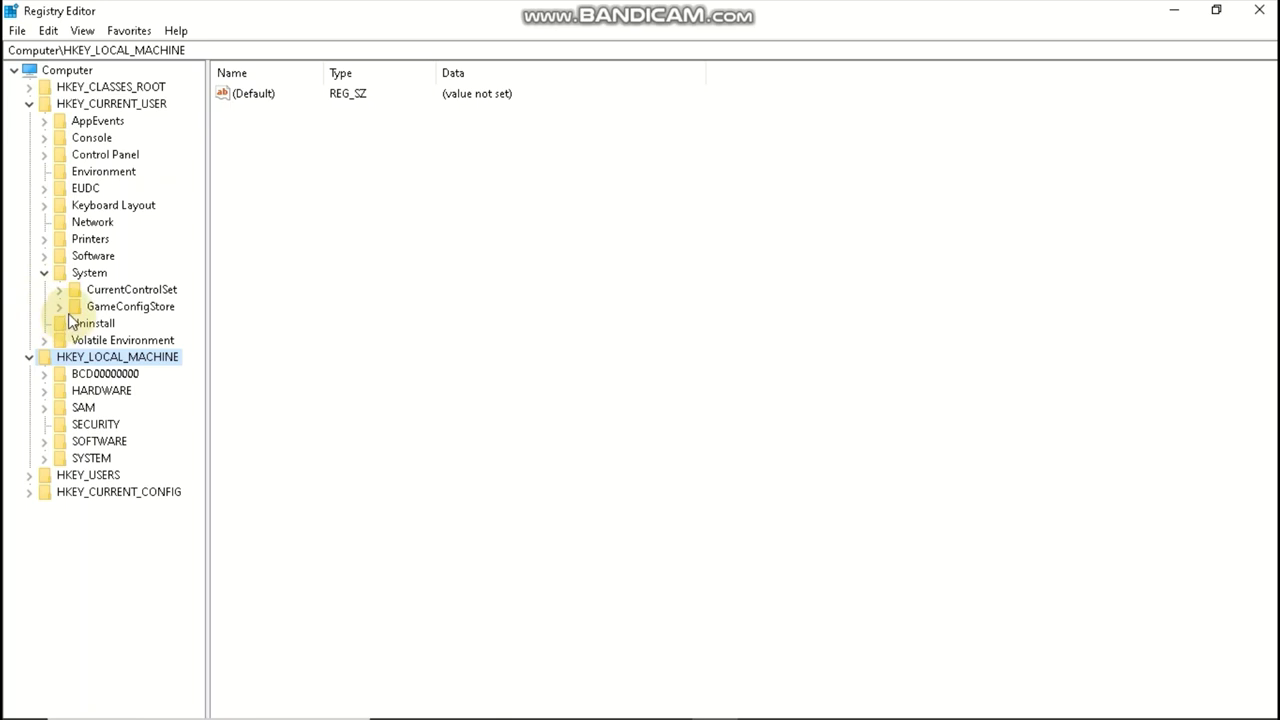
{"action": "left_click", "coordinate": [60, 307]}
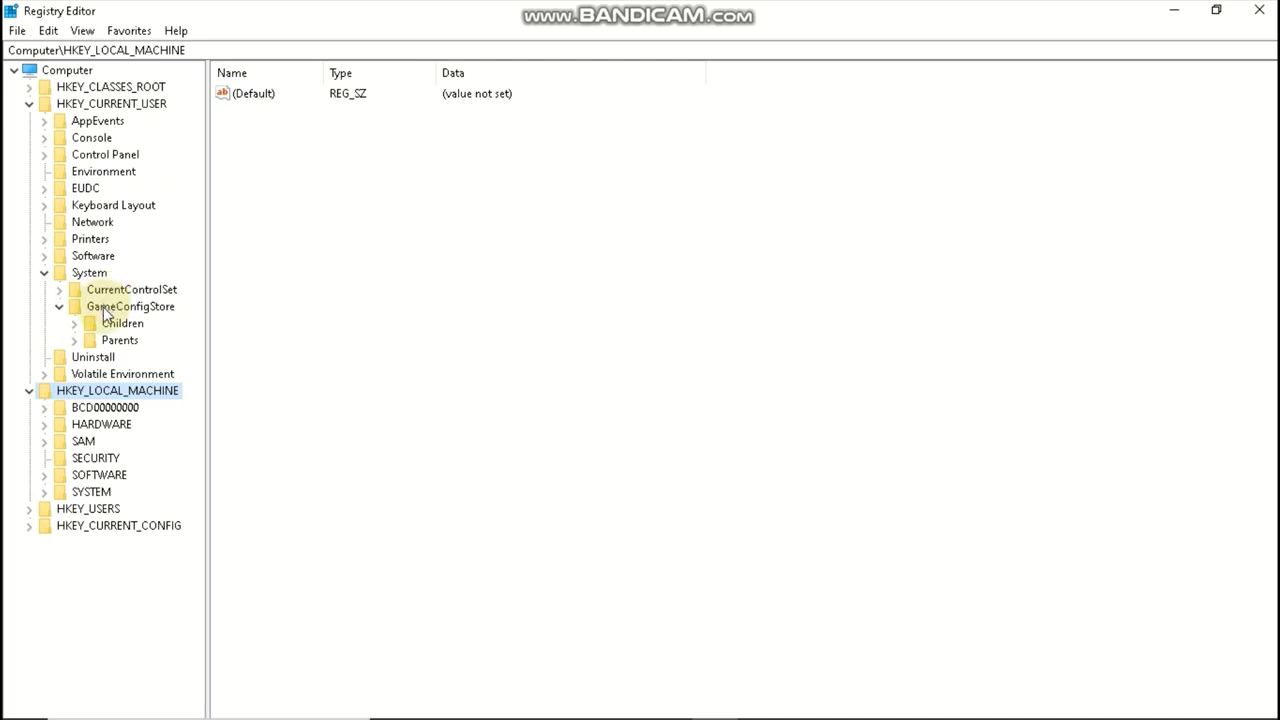
{"action": "left_click", "coordinate": [104, 310]}
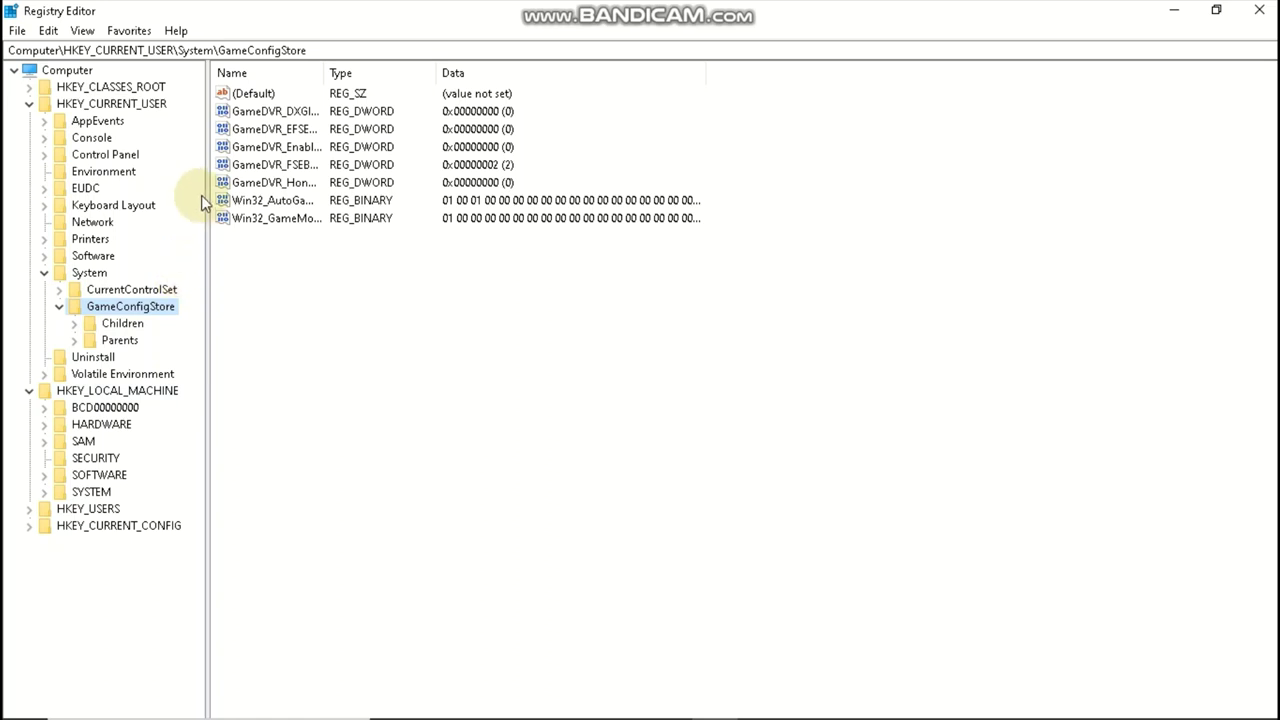
Check the value data of GameDVR_Enabled and GameDVR_EFSEFeatureFlags, and accept each value
{"action": "double_click", "coordinate": [272, 150]}
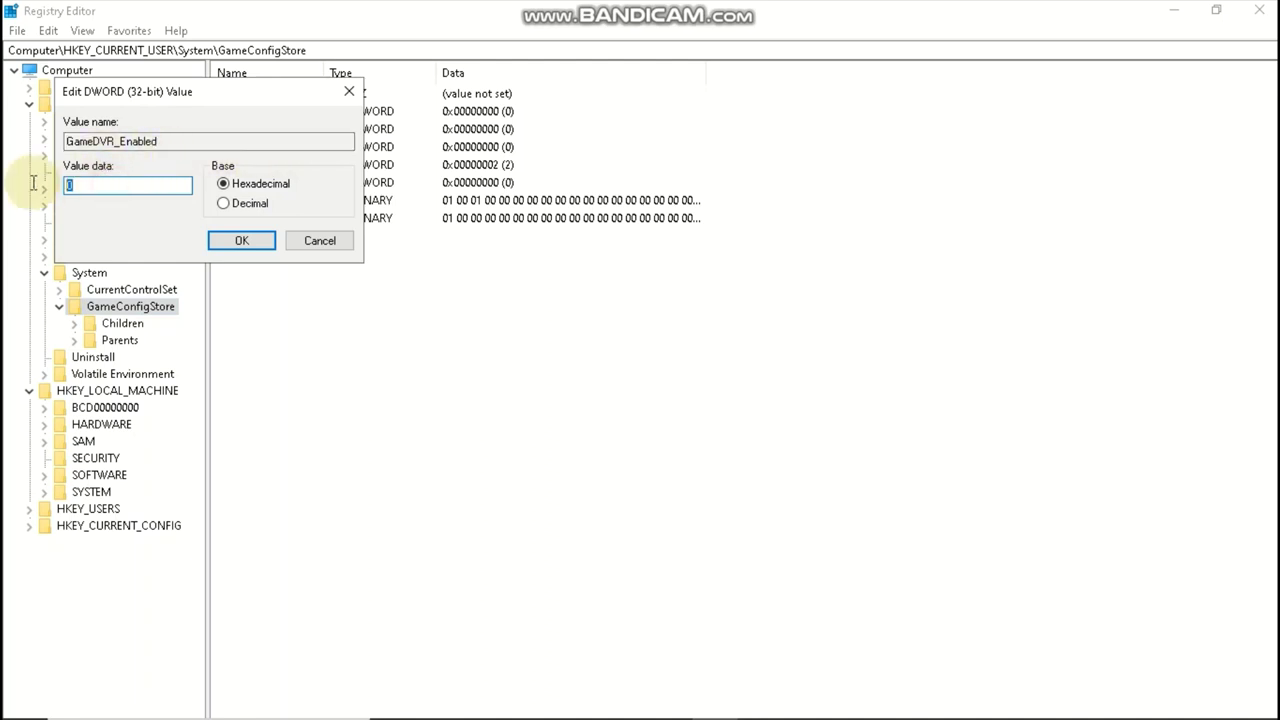
{"action": "left_click", "coordinate": [209, 241]}
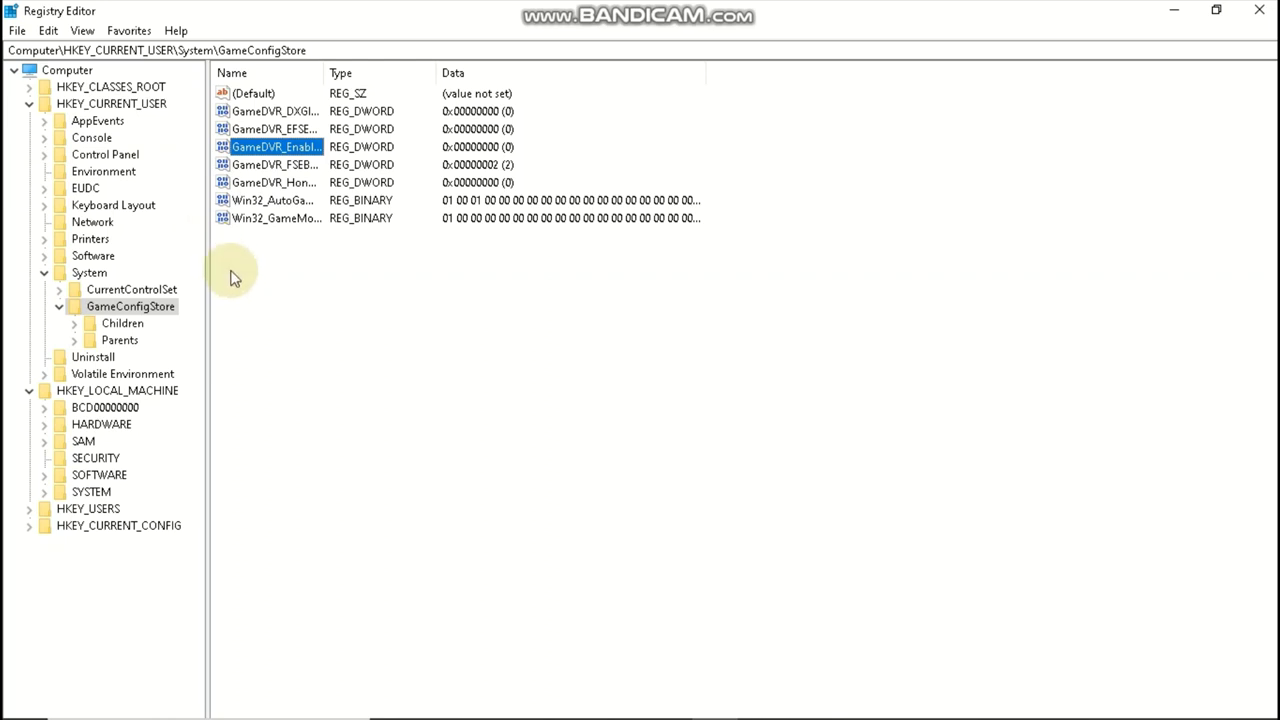
{"action": "left_click", "coordinate": [268, 133]}
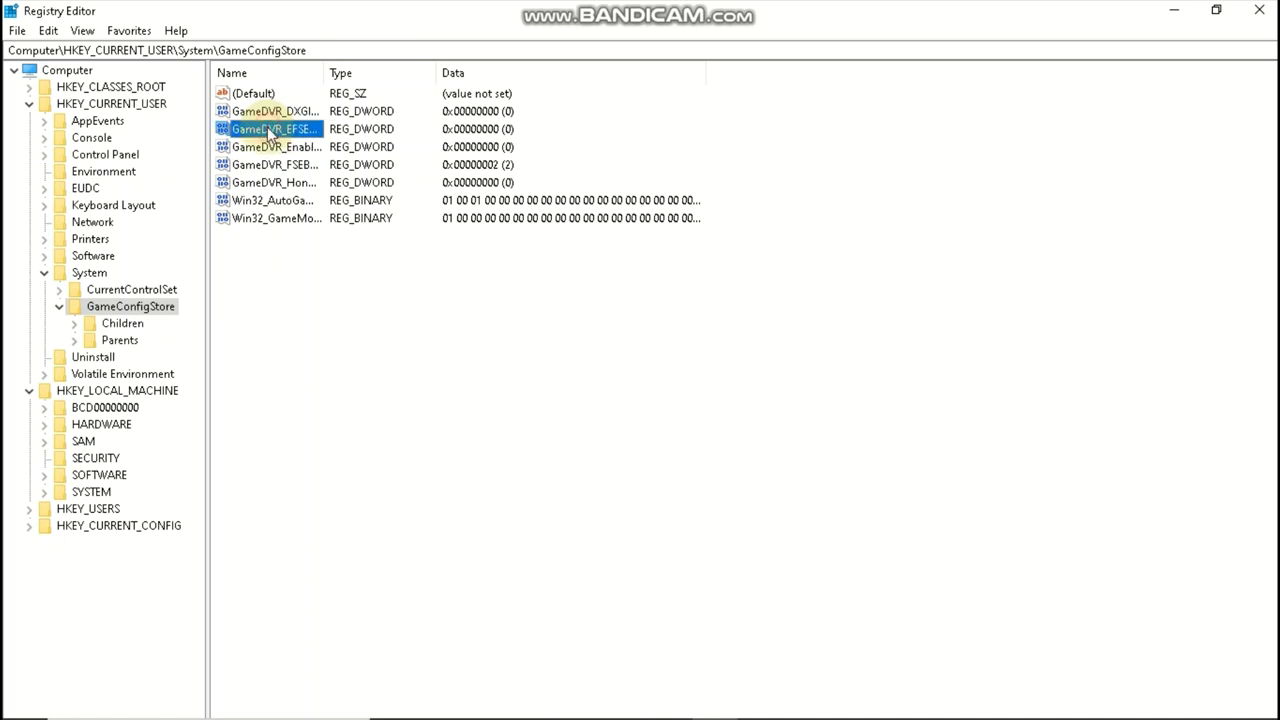
{"action": "double_click", "coordinate": [270, 133]}
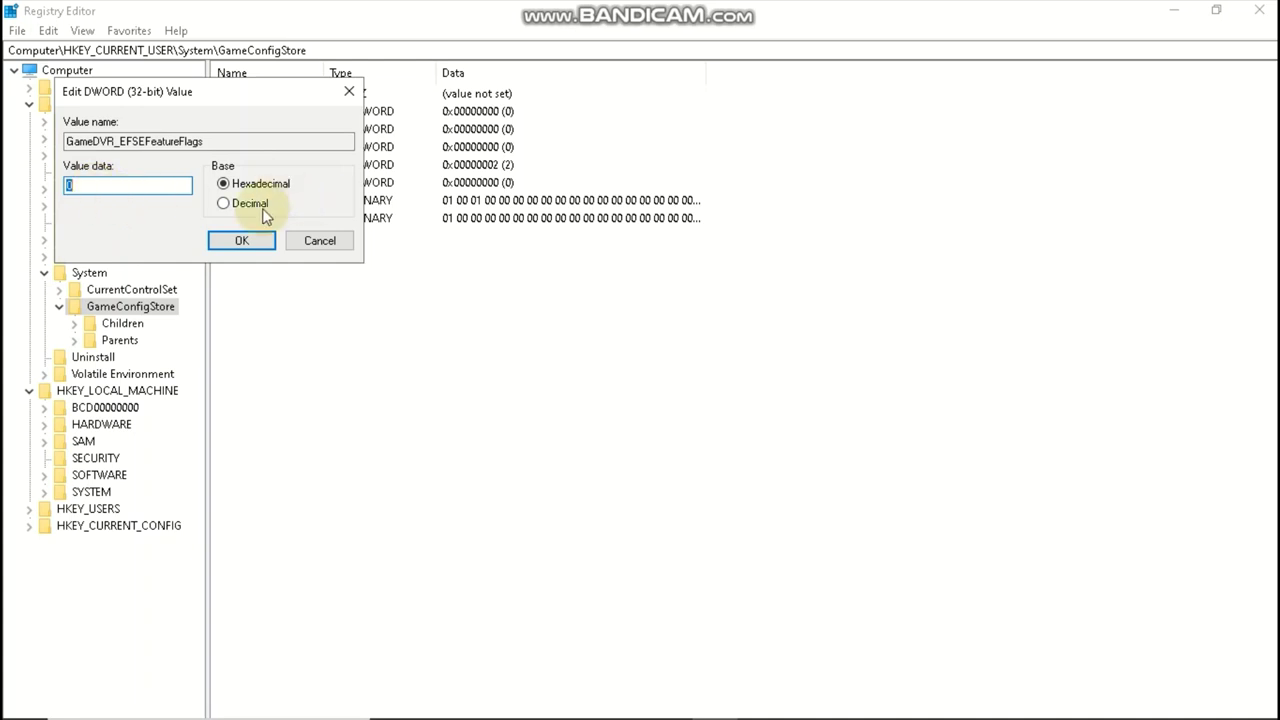
{"action": "left_click", "coordinate": [238, 244]}
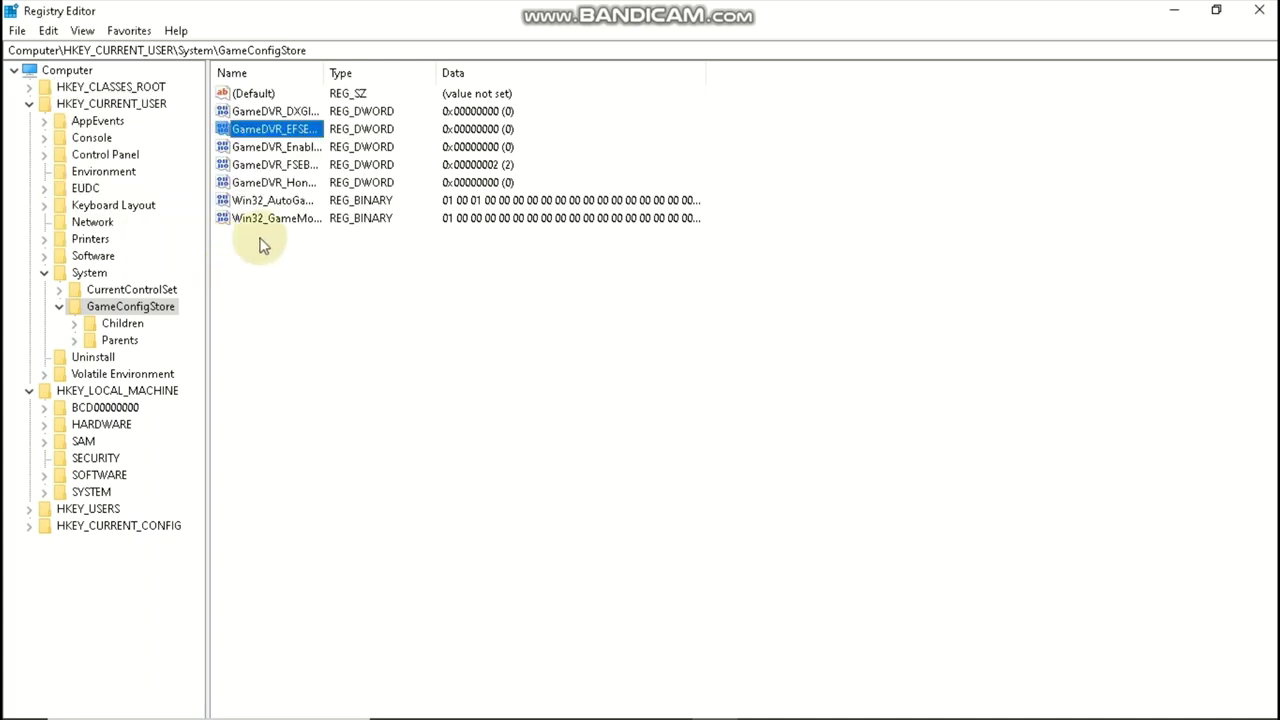
Check the value data of GameDVR_FSEBehaviorMode and accept the value
{"action": "left_click", "coordinate": [272, 166]}
{"action": "double_click", "coordinate": [272, 166]}
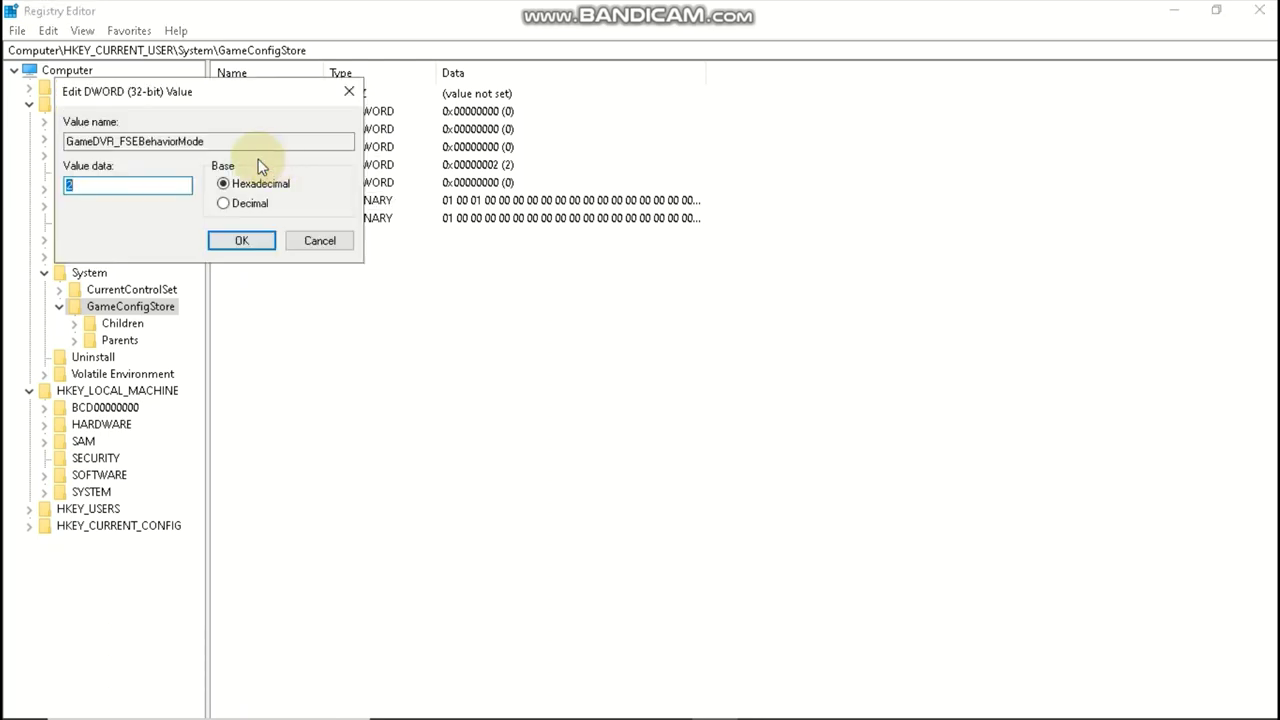
{"action": "left_click", "coordinate": [141, 184]}
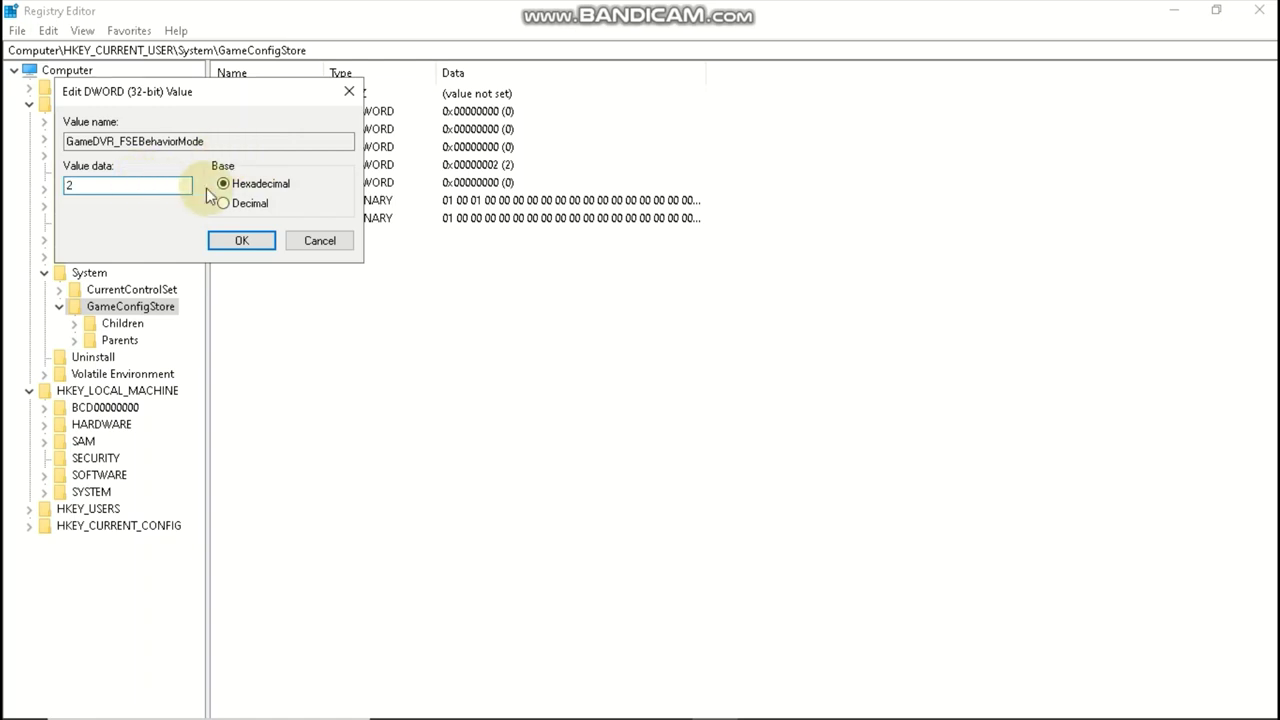
{"action": "left_click", "coordinate": [236, 236]}
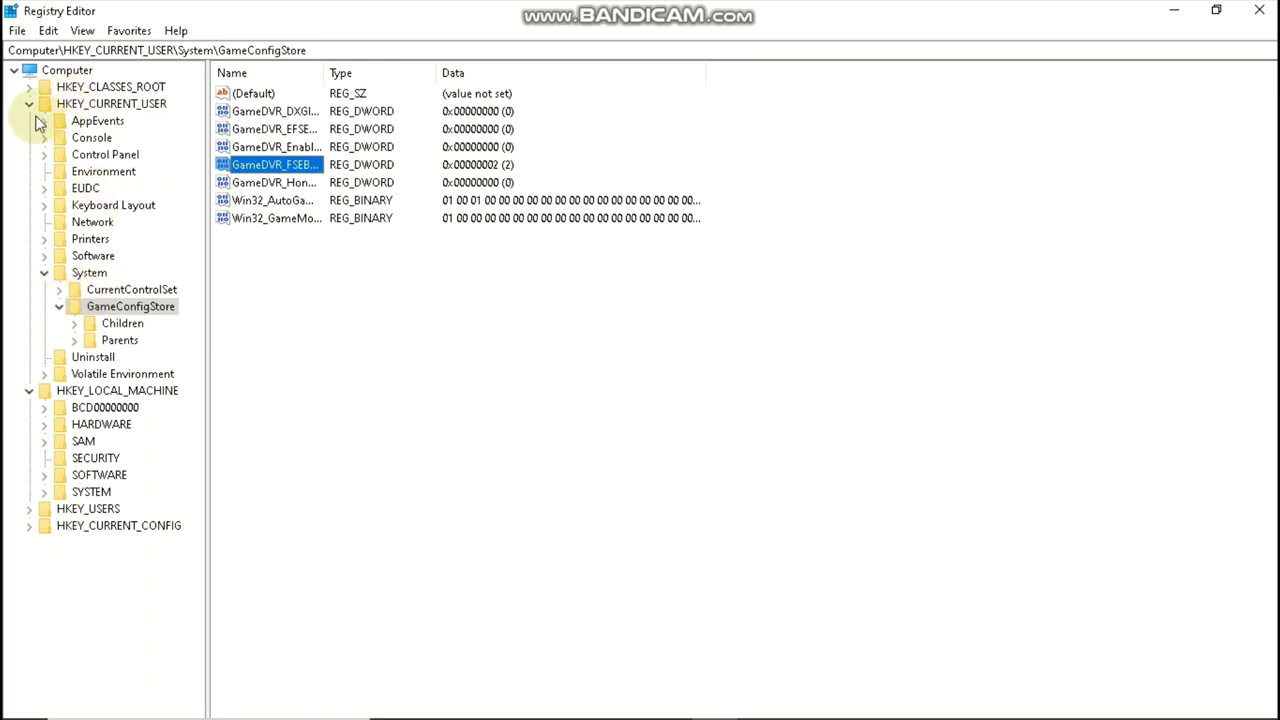
Collapse GameConfigStore, System and the whole HKEY_CURRENT_USER branch in the registry tree
{"action": "left_click", "coordinate": [58, 307]}
{"action": "left_click", "coordinate": [44, 273]}
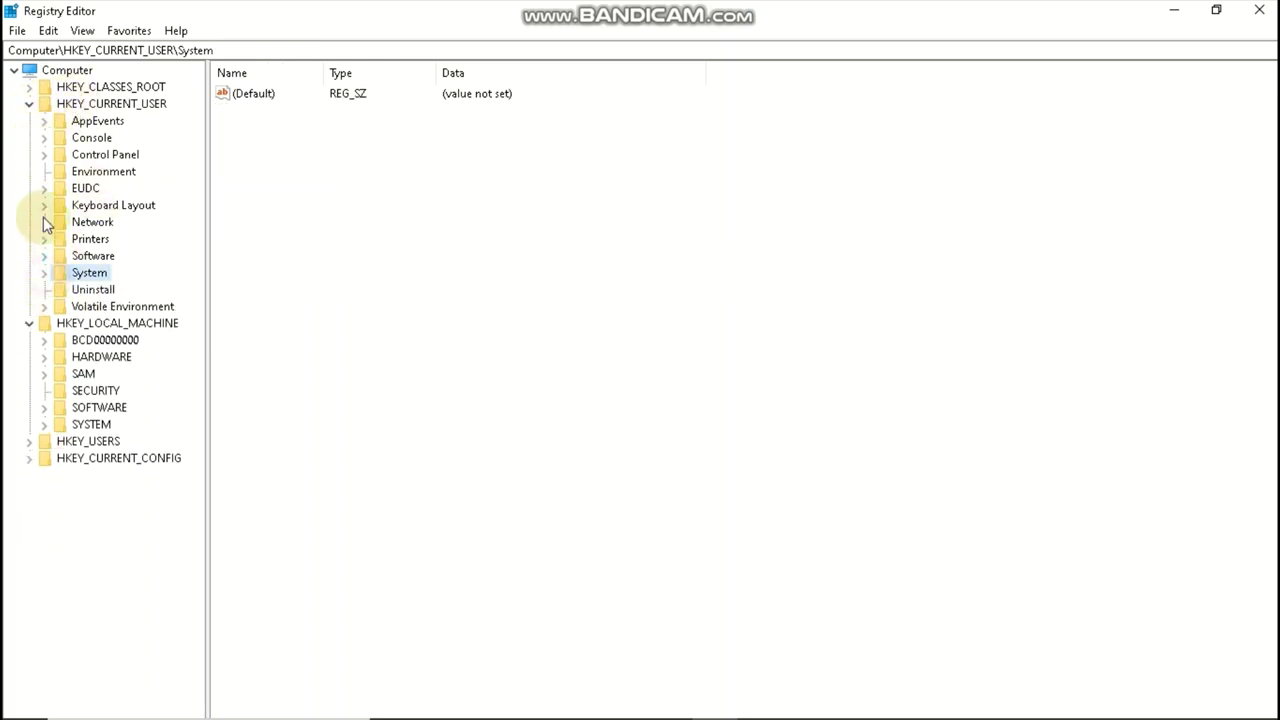
{"action": "left_click", "coordinate": [28, 104]}
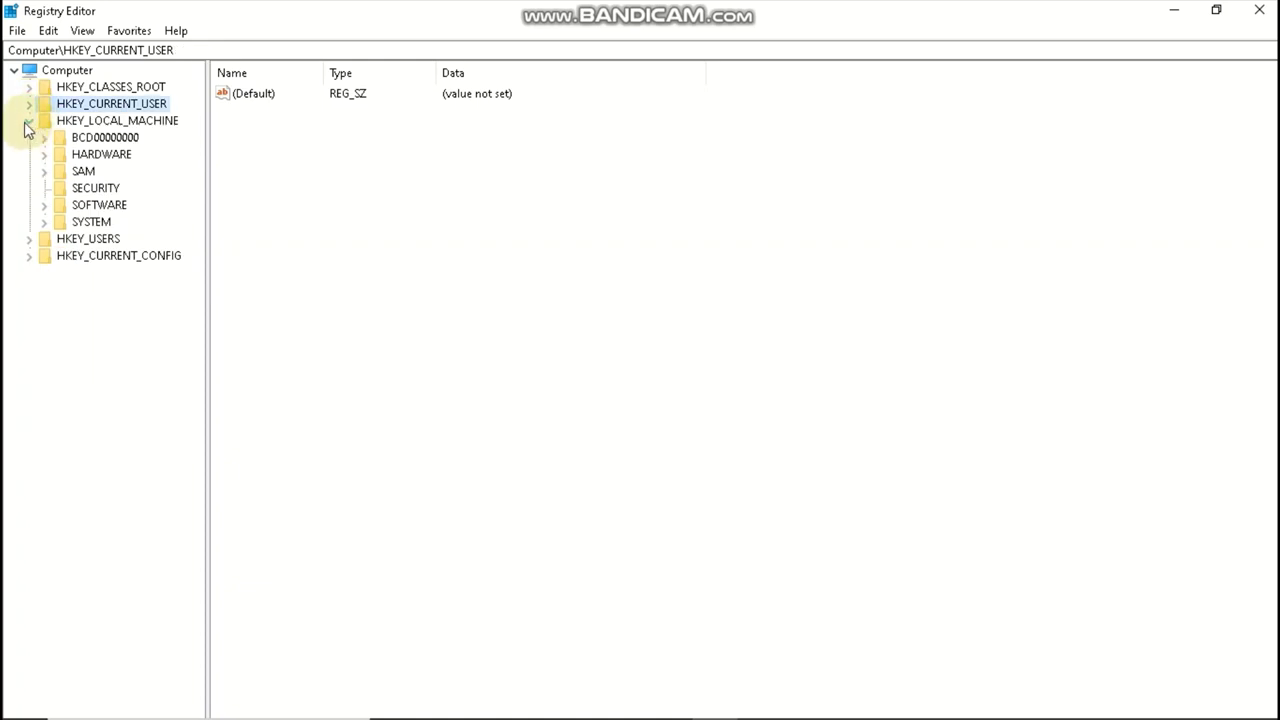
Expand the registry path HKEY_LOCAL_MACHINE\SOFTWARE\Microsoft\PolicyManager\default
{"action": "left_click", "coordinate": [28, 121]}
{"action": "left_click", "coordinate": [28, 121]}
{"action": "left_click", "coordinate": [44, 205]}
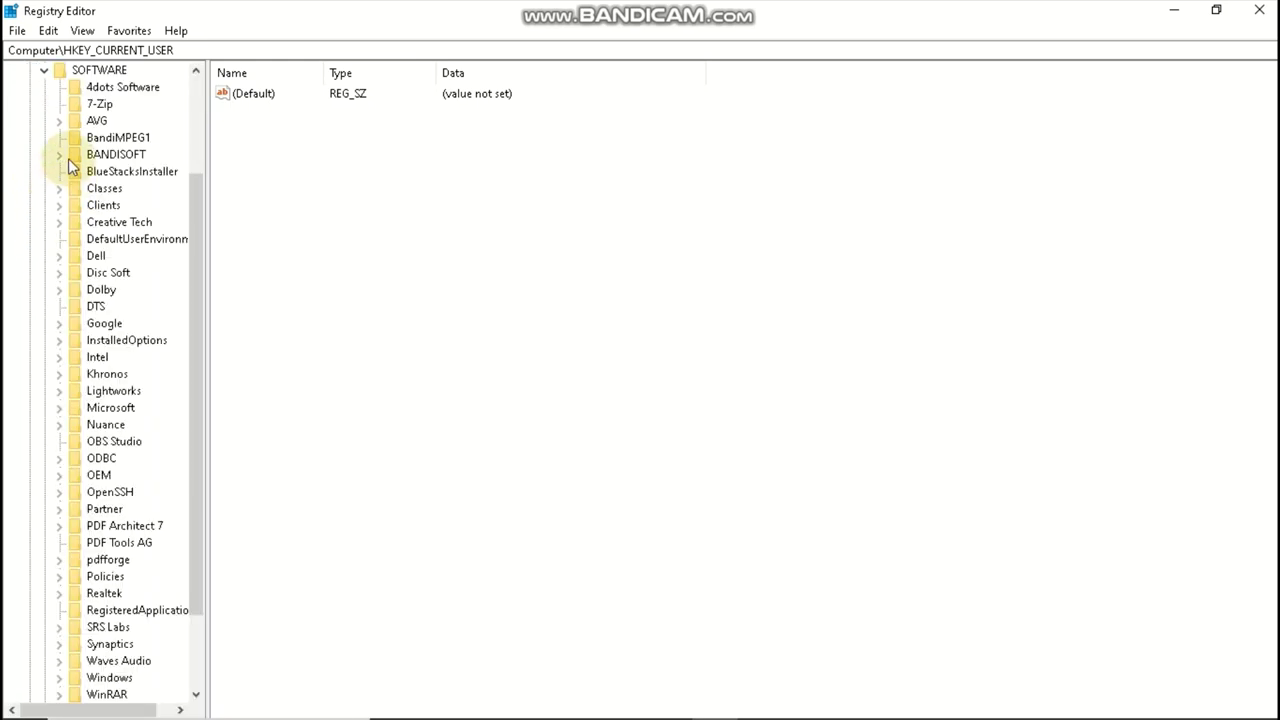
{"action": "scroll", "coordinate": [97, 145], "scroll_direction": "down", "scroll_amount": 2}
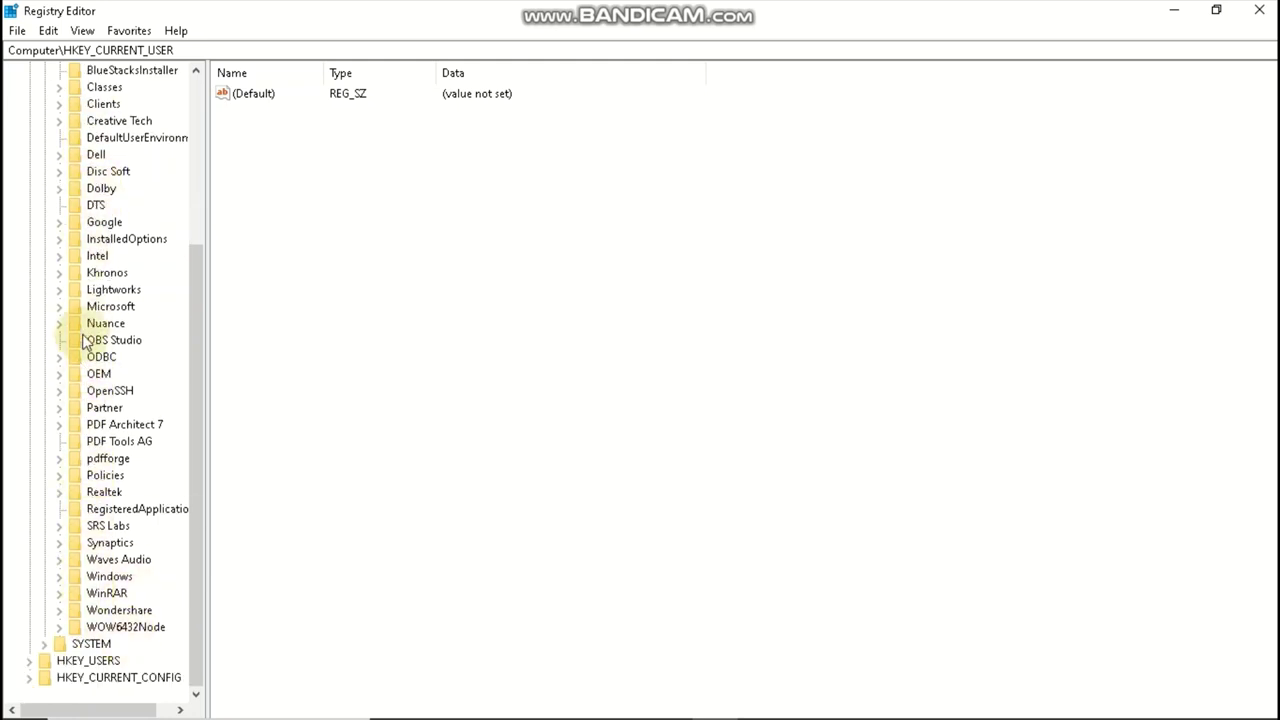
{"action": "left_click", "coordinate": [60, 310]}
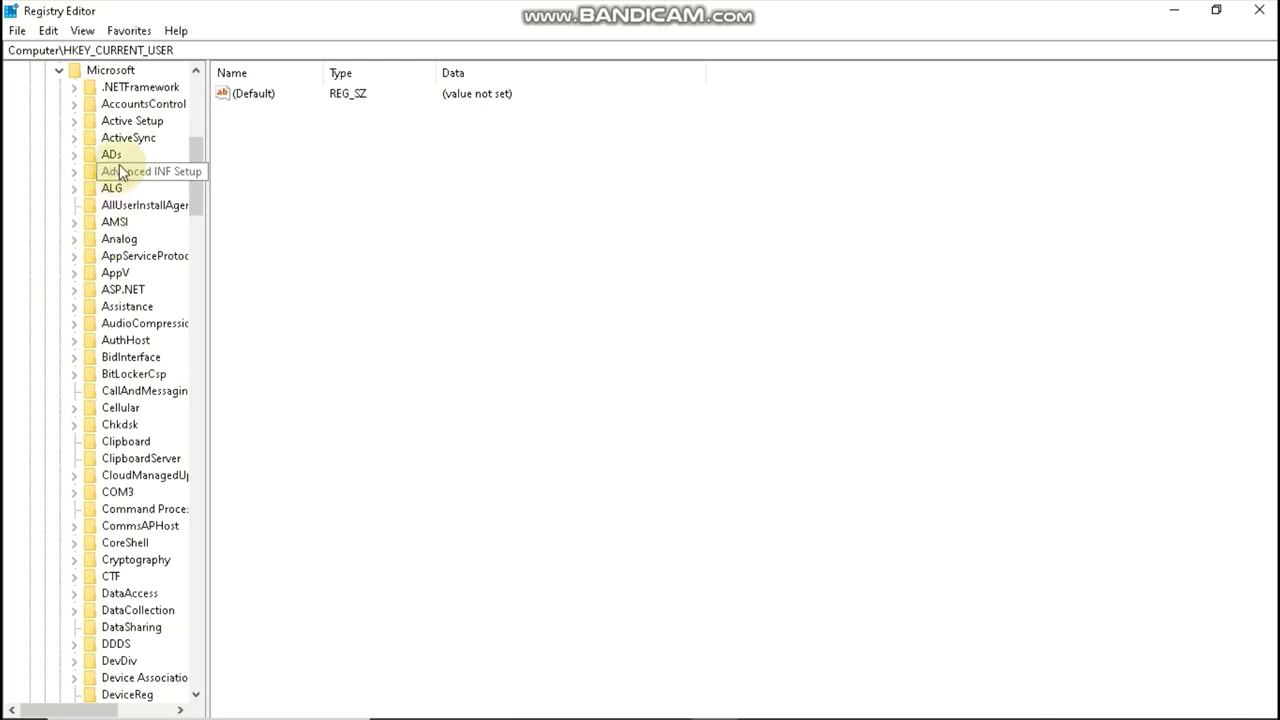
{"action": "scroll", "coordinate": [118, 172], "scroll_direction": "down", "scroll_amount": 12}
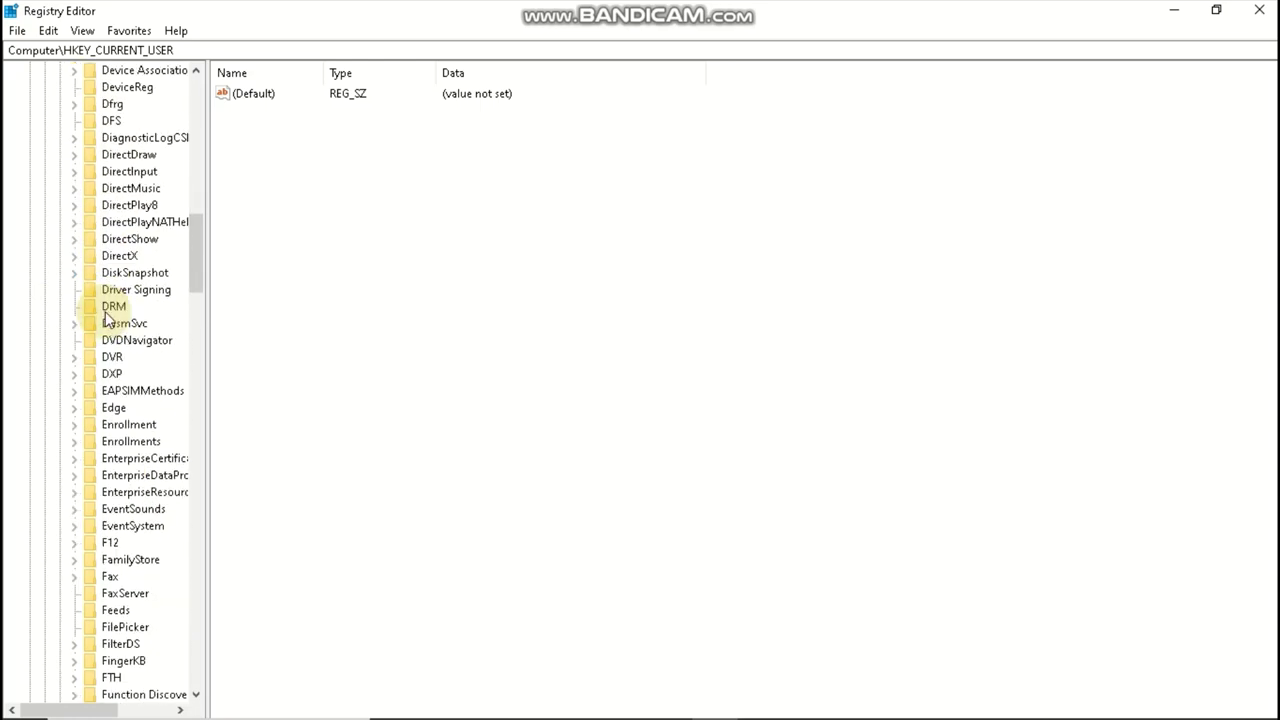
{"action": "scroll", "coordinate": [108, 318], "scroll_direction": "down", "scroll_amount": 18}
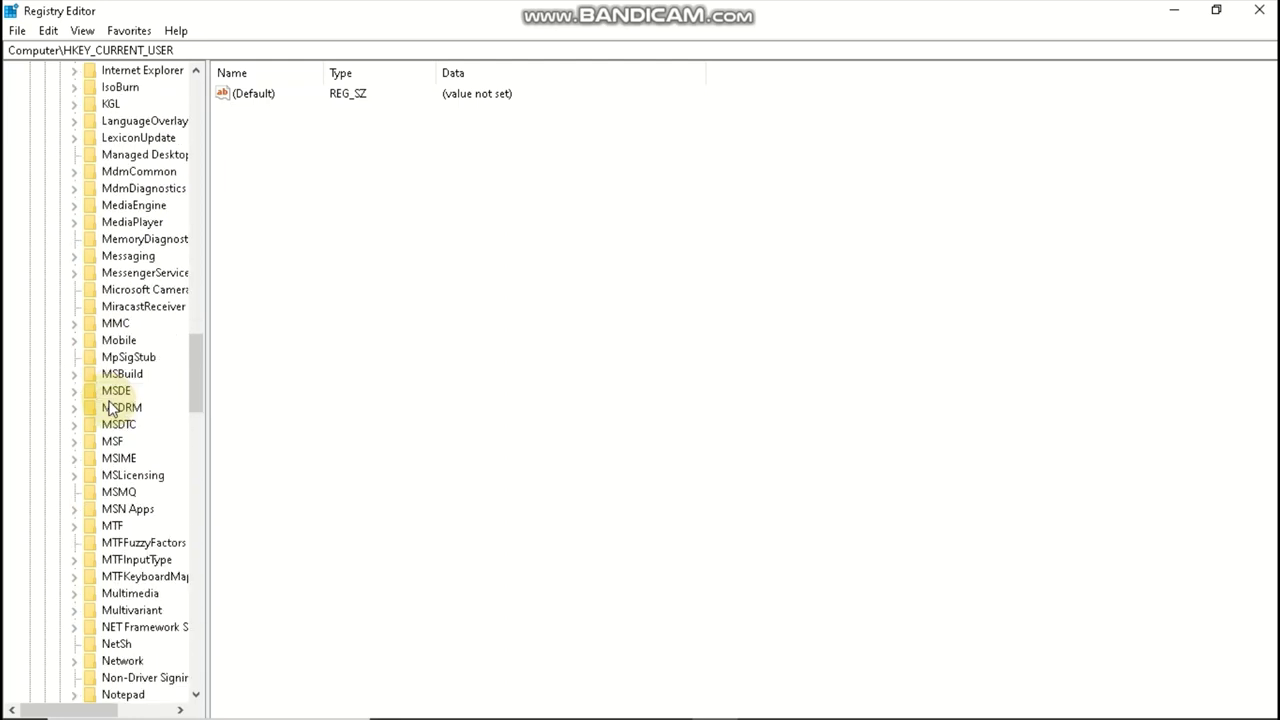
{"action": "scroll", "coordinate": [112, 408], "scroll_direction": "down", "scroll_amount": 12}
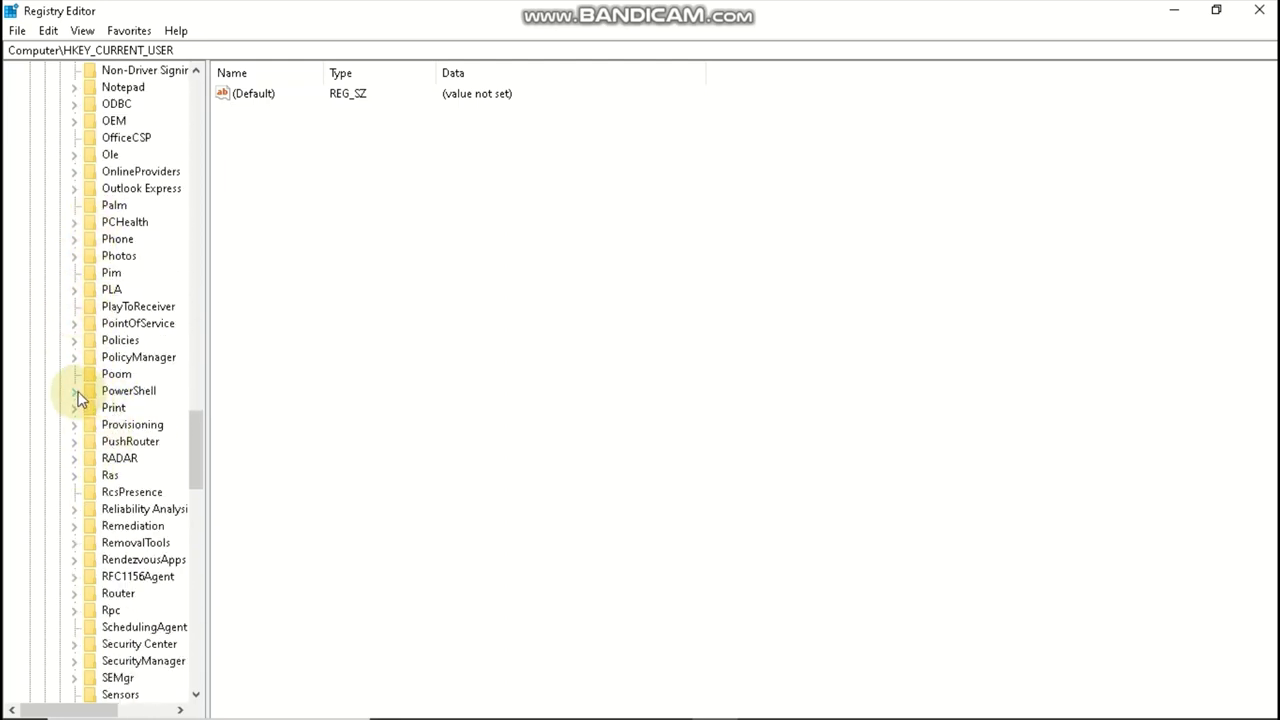
{"action": "left_click", "coordinate": [75, 358]}
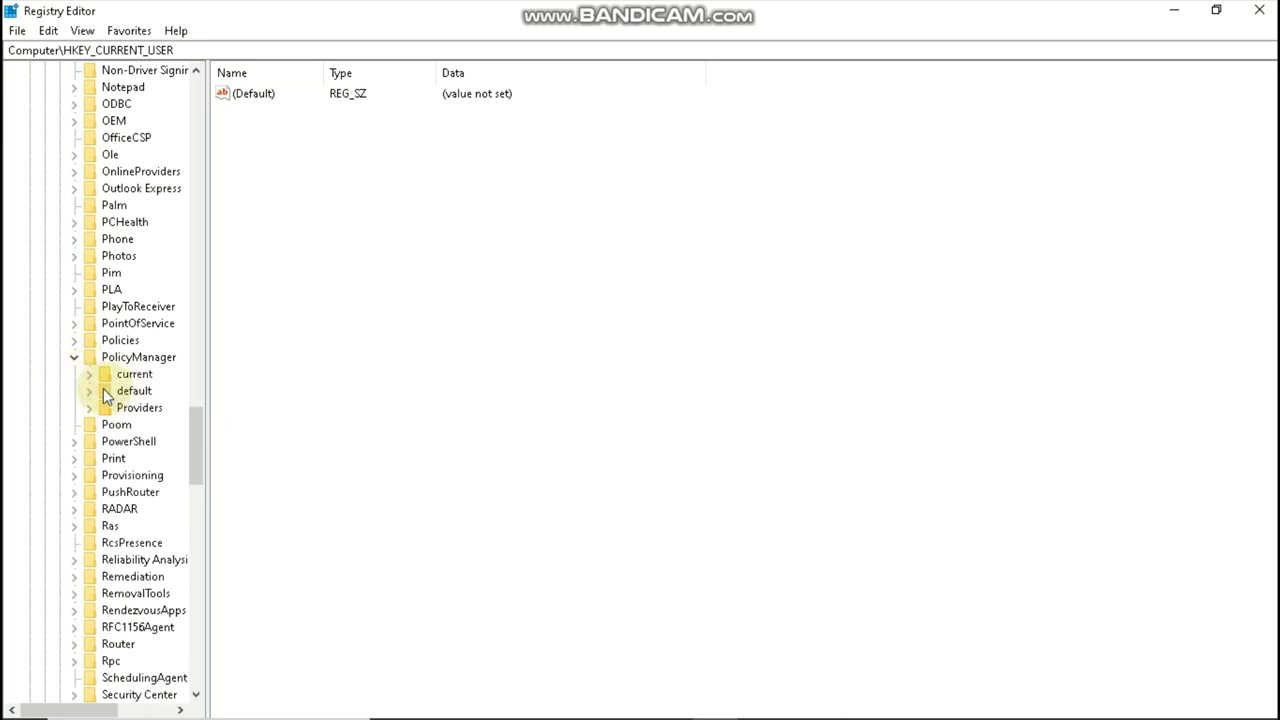
{"action": "left_click", "coordinate": [88, 391]}
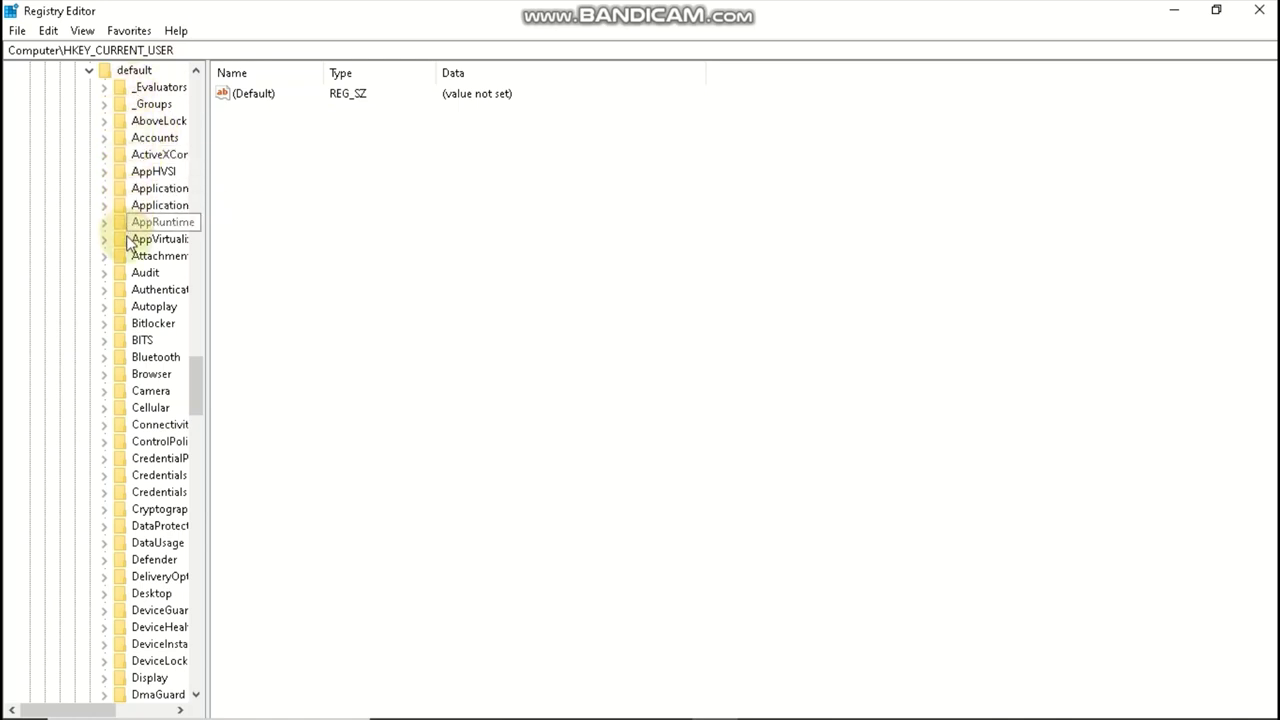
Open the AllowGameDVR key under default\ApplicationManagement and slightly widen the key tree
{"action": "scroll", "coordinate": [127, 270], "scroll_direction": "down", "scroll_amount": 3}
{"action": "scroll", "coordinate": [127, 270], "scroll_direction": "down", "scroll_amount": 1}
{"action": "scroll", "coordinate": [135, 200], "scroll_direction": "up", "scroll_amount": 2}
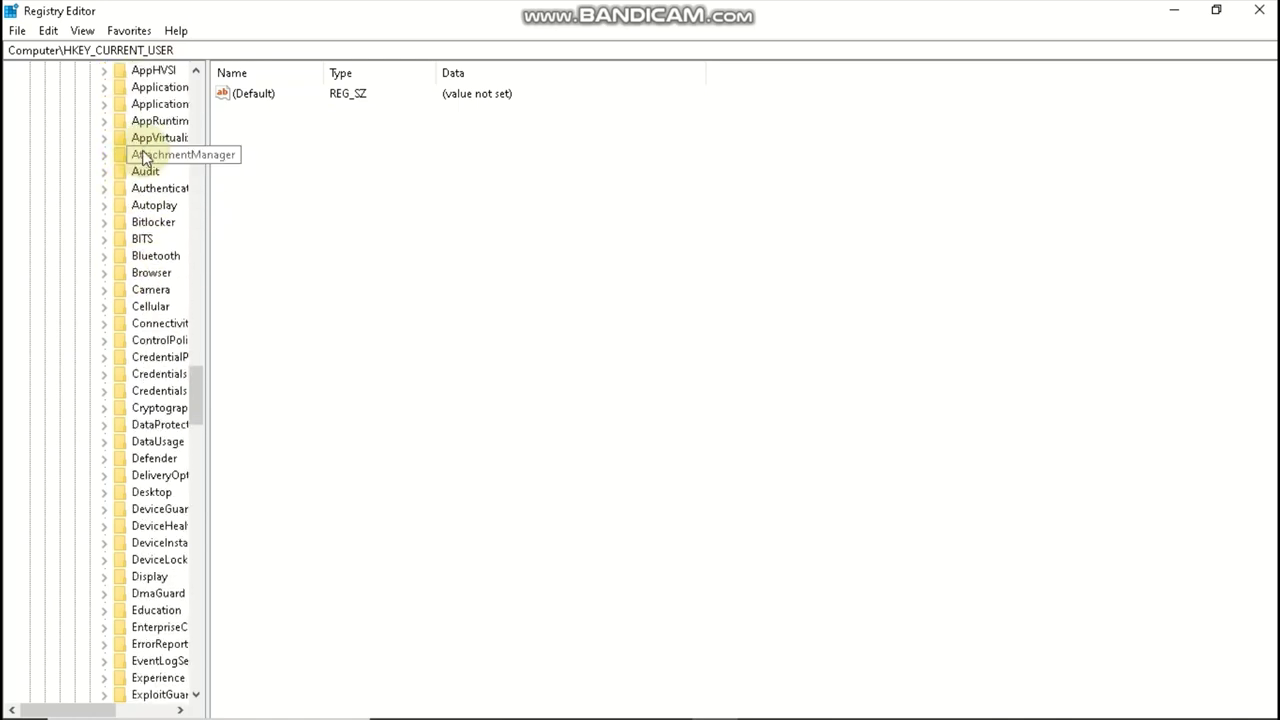
{"action": "left_click", "coordinate": [104, 105]}
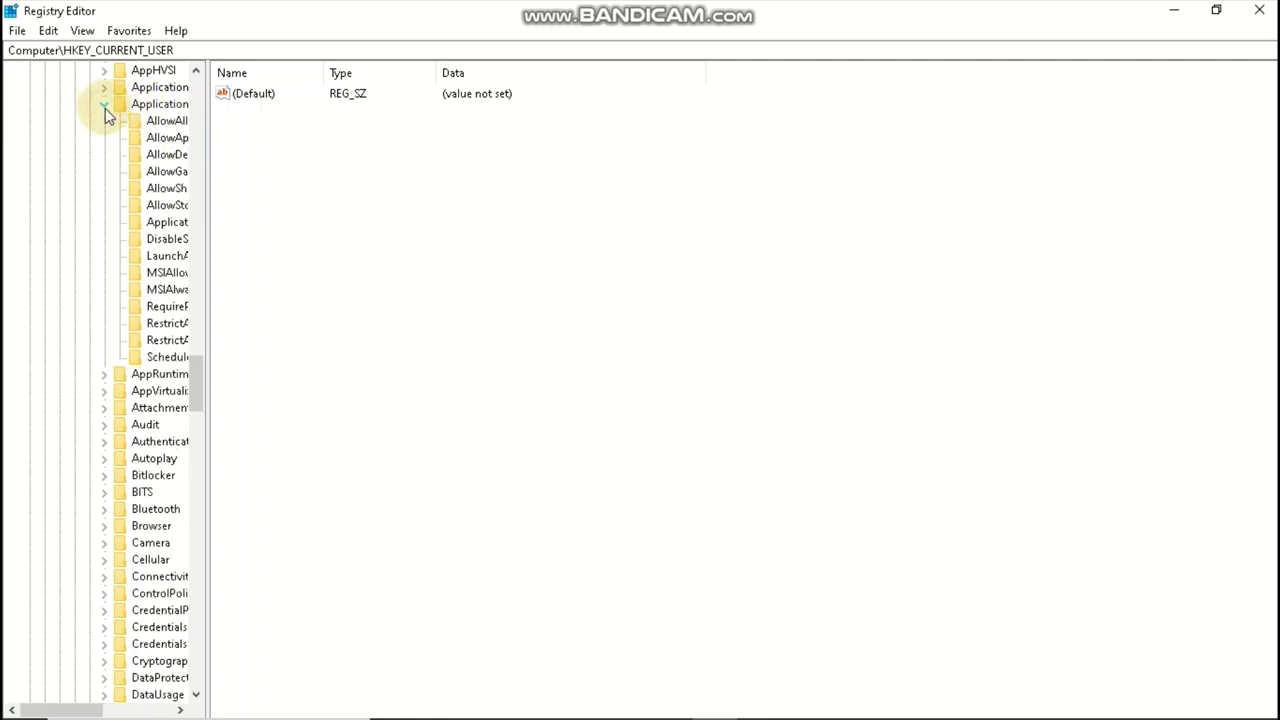
{"action": "left_click", "coordinate": [153, 171]}
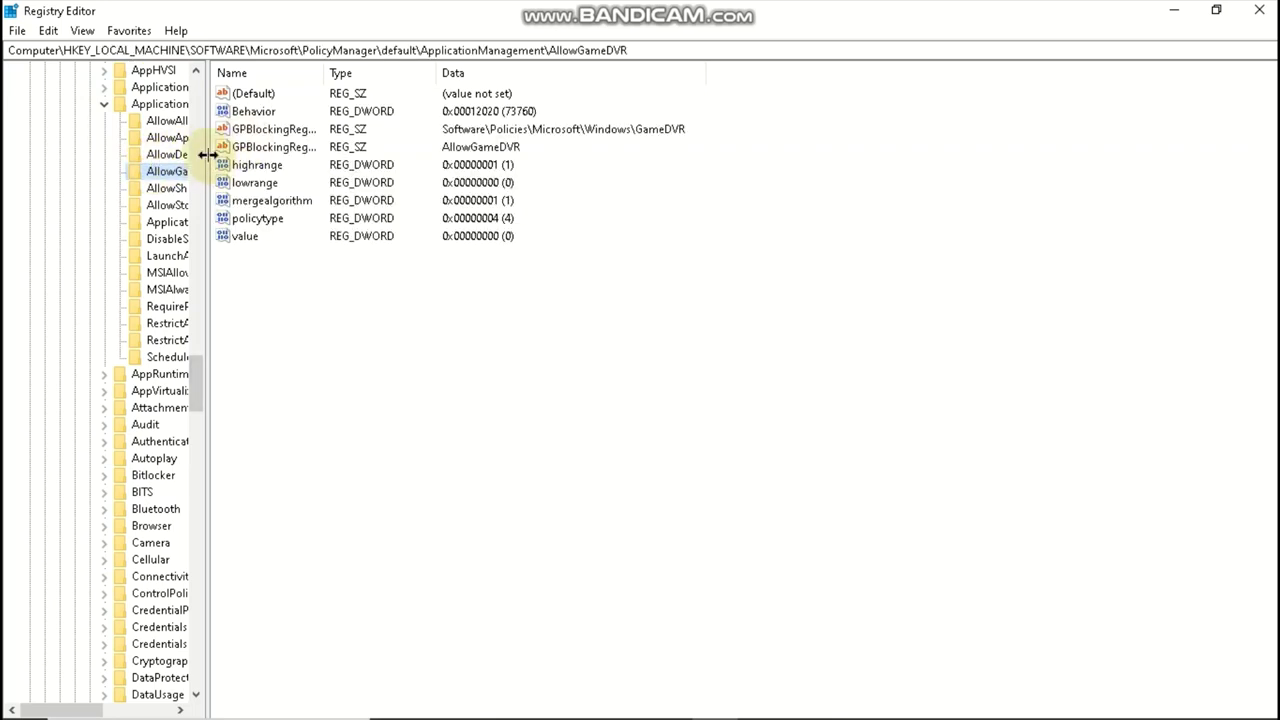
{"action": "left_click_drag", "start_coordinate": [206, 155], "coordinate": [218, 155]}
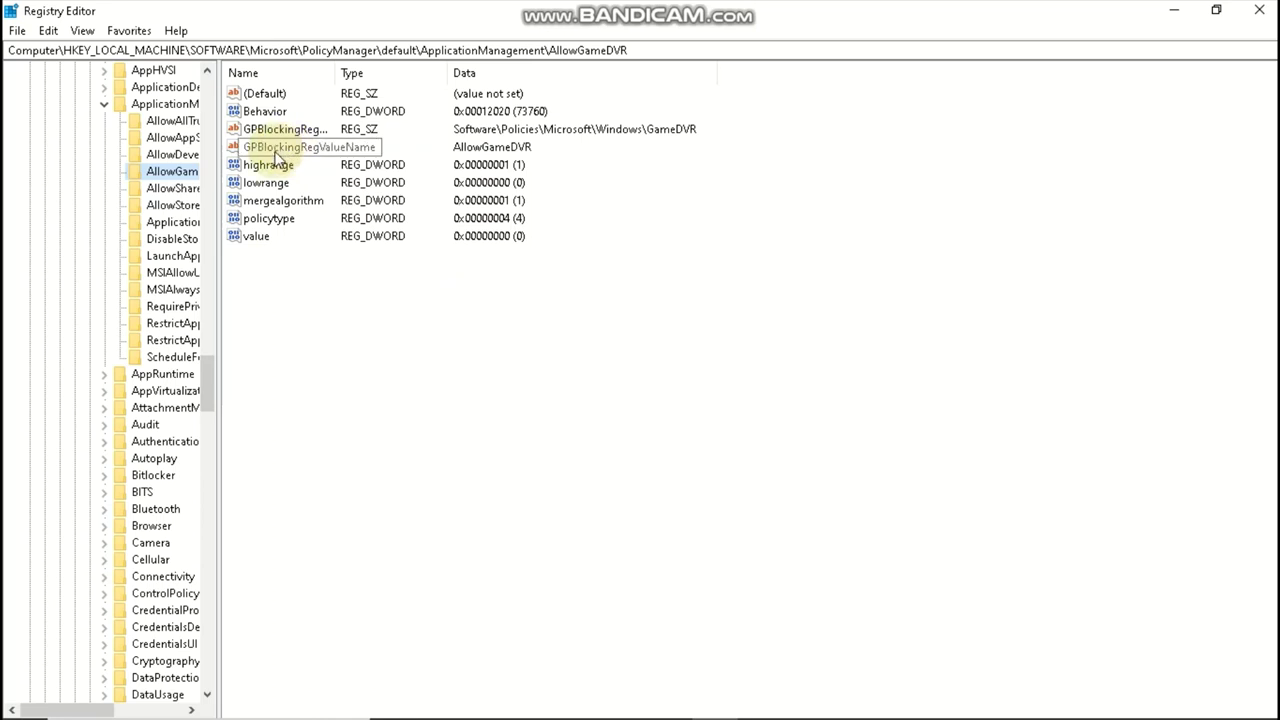
Check the value data of GPBlockingRegValueName and GPBlockingRegKeyPath in AllowGameDVR, and accept each value
{"action": "double_click", "coordinate": [276, 150]}
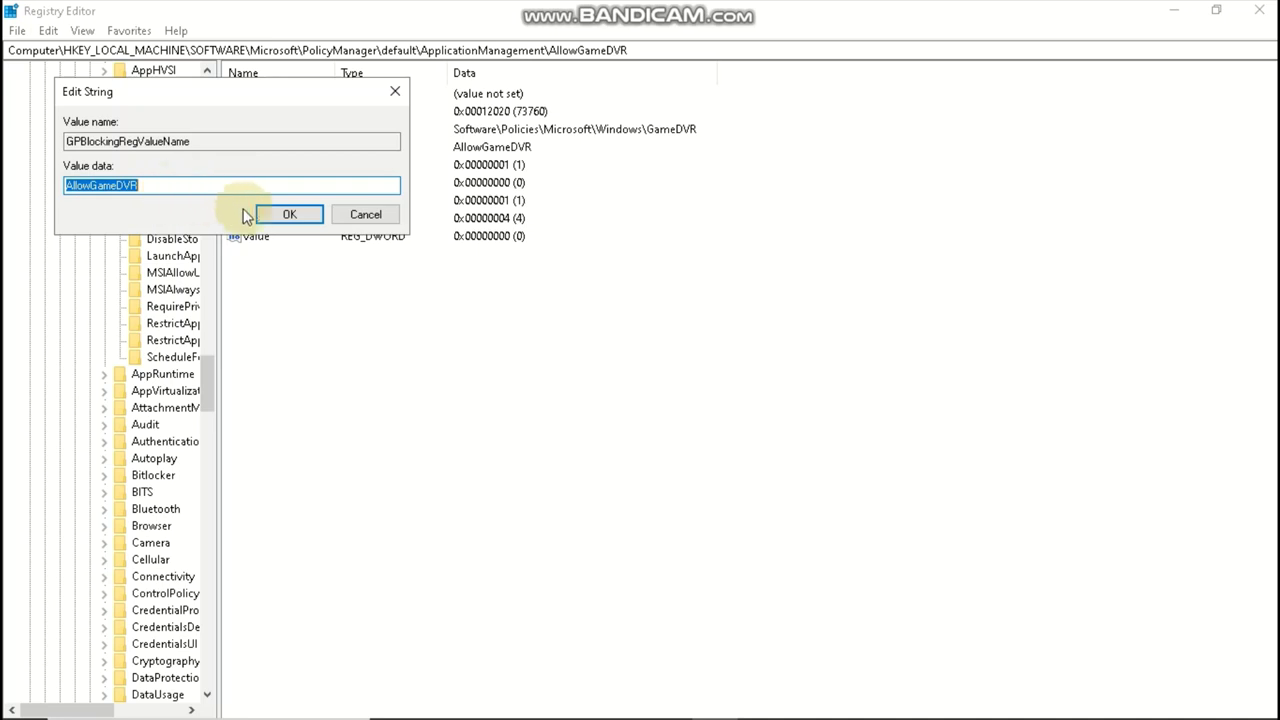
{"action": "left_click", "coordinate": [288, 215]}
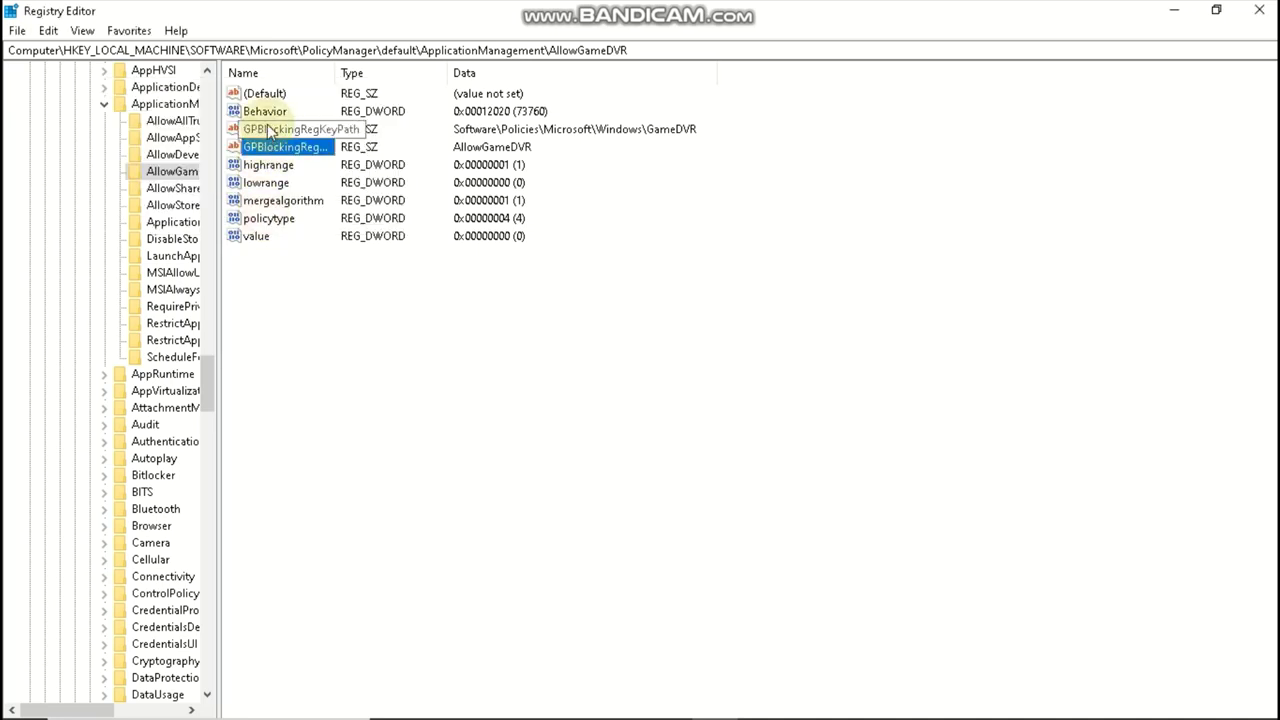
{"action": "double_click", "coordinate": [268, 131]}
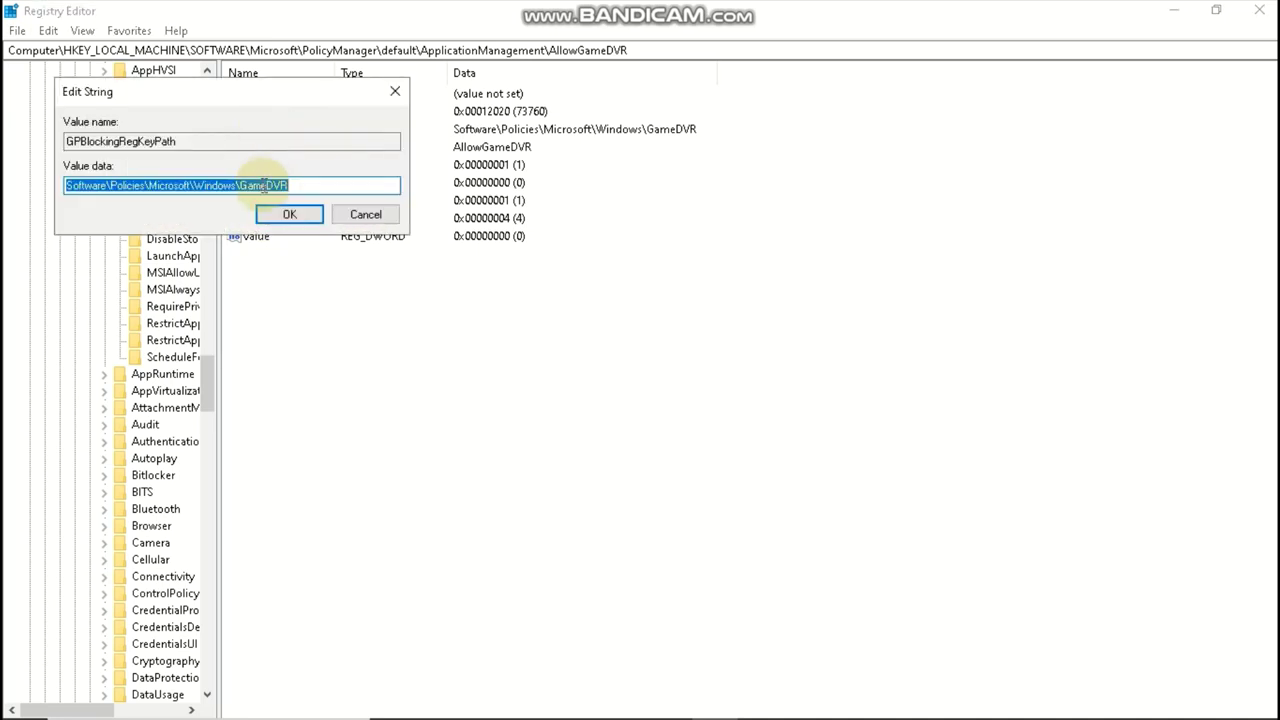
{"action": "left_click", "coordinate": [266, 217]}
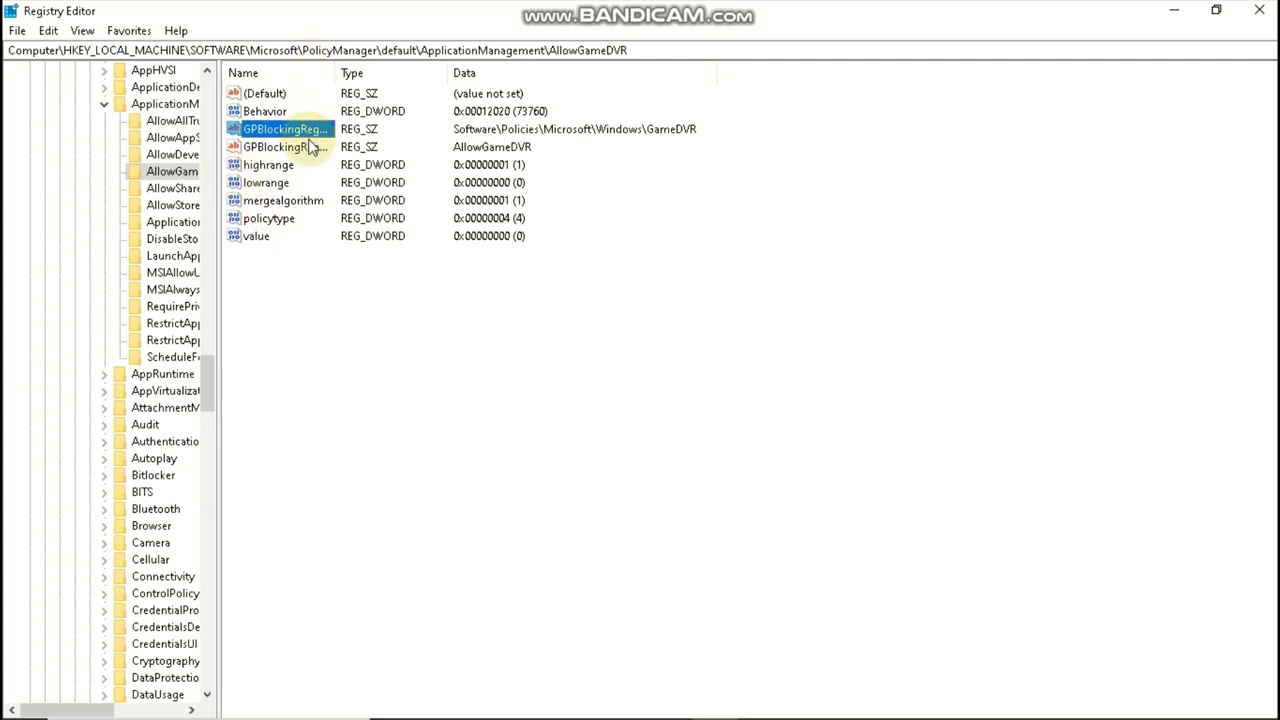
{"action": "double_click", "coordinate": [306, 129]}
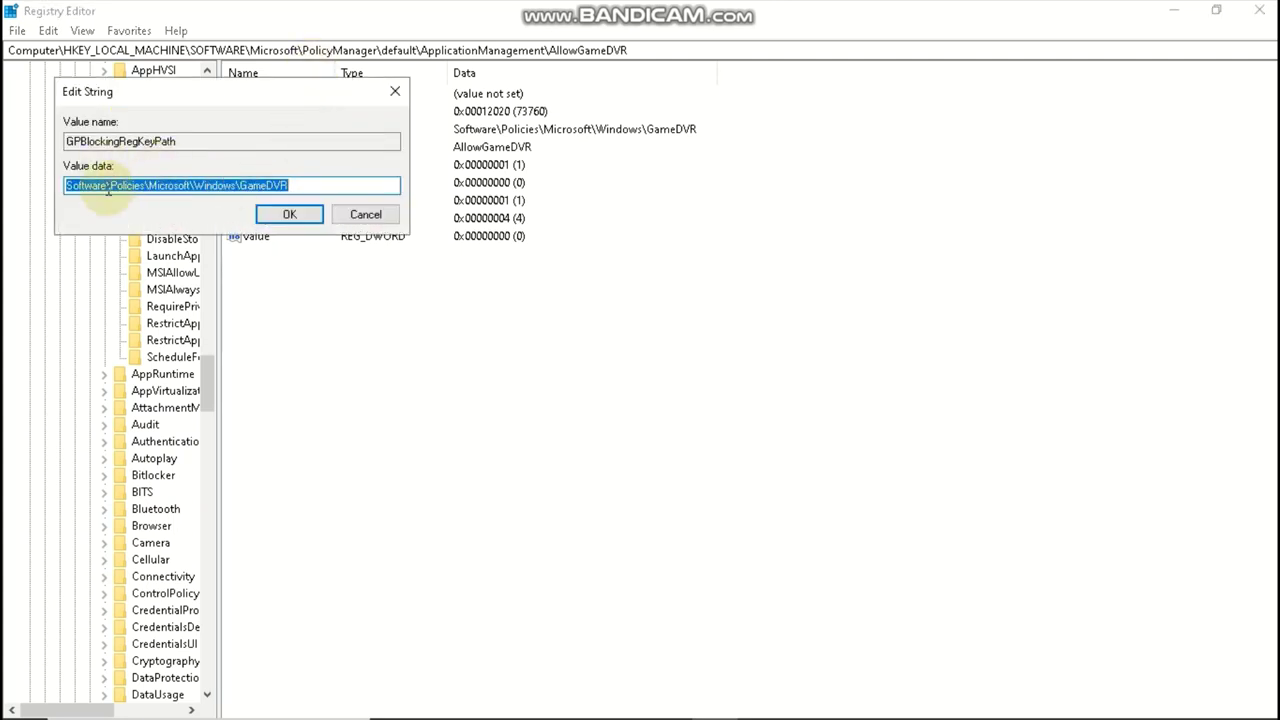
{"action": "left_click_drag", "start_coordinate": [338, 189], "coordinate": [65, 197]}
{"action": "left_click", "coordinate": [262, 214]}
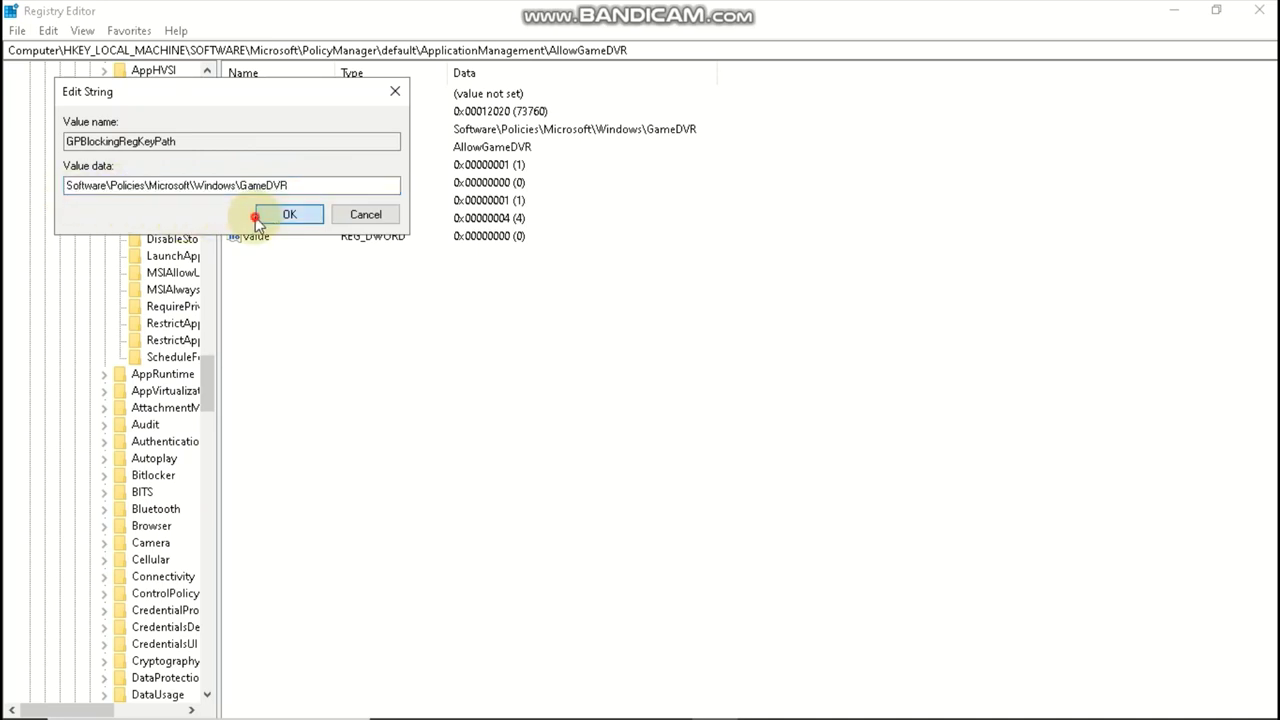
{"action": "left_click", "coordinate": [258, 147]}
{"action": "double_click", "coordinate": [258, 147]}
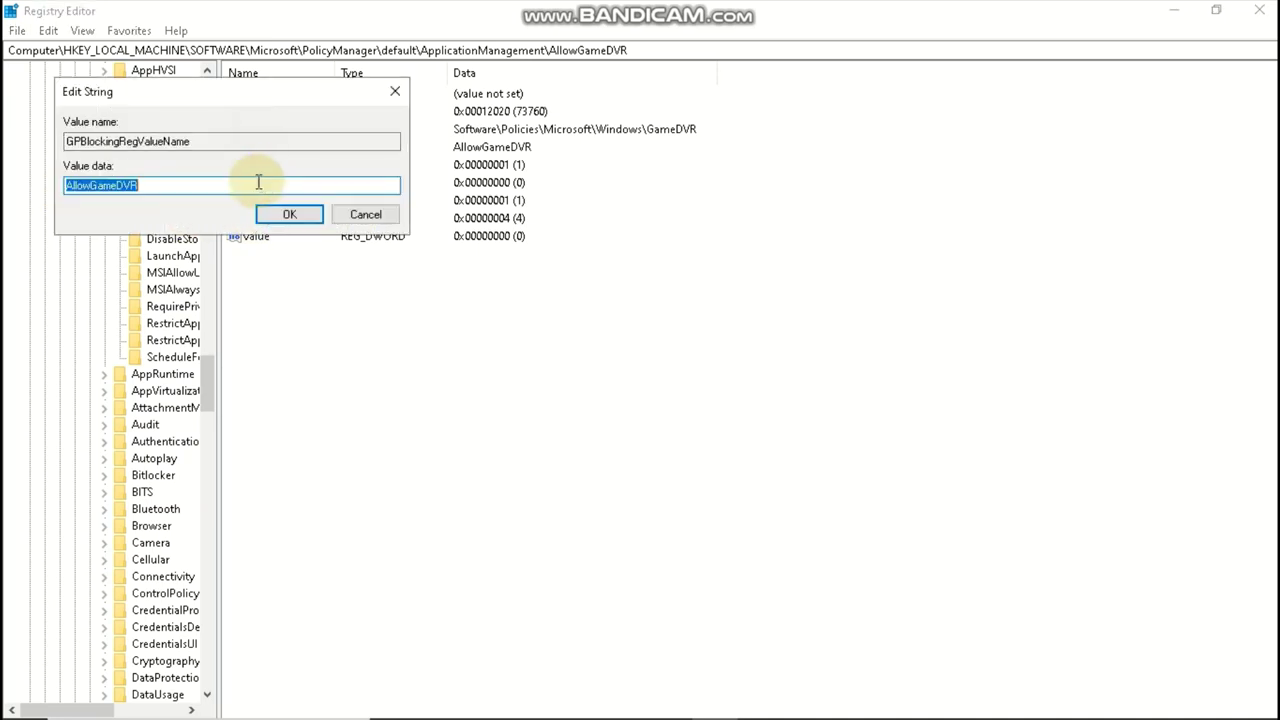
{"action": "left_click", "coordinate": [229, 186]}
{"action": "left_click", "coordinate": [262, 215]}
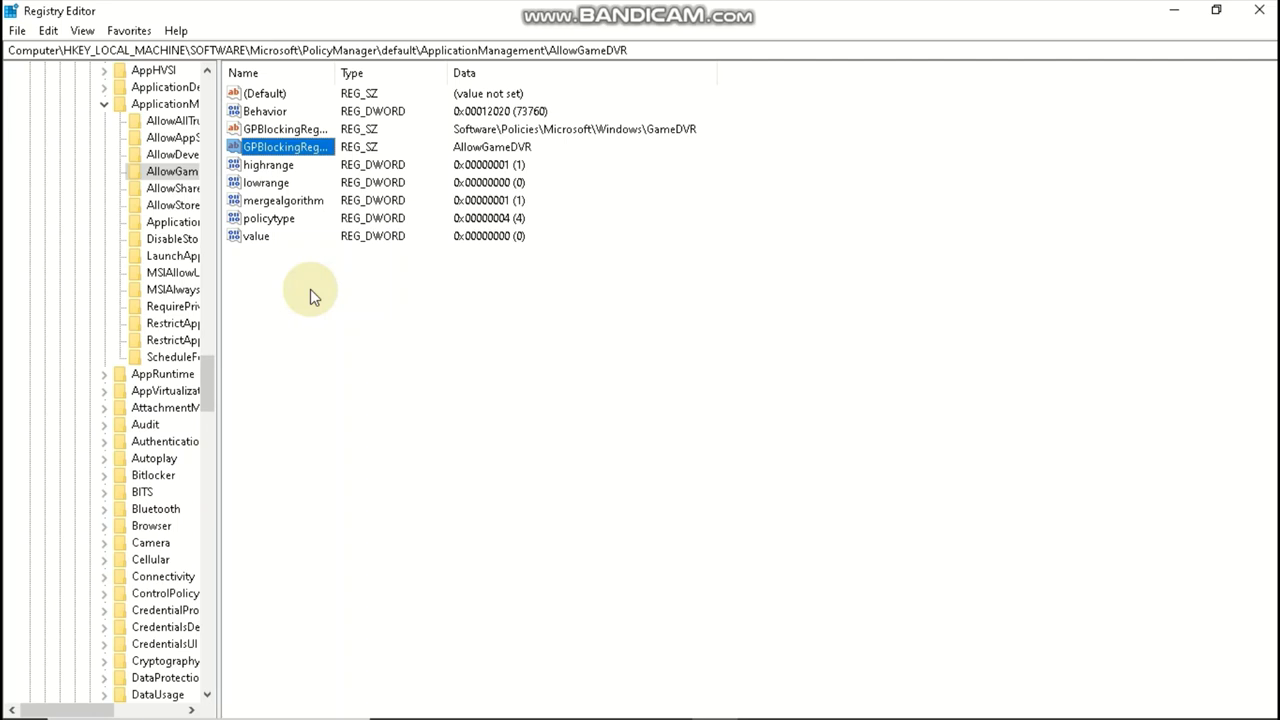
Check the data of the DWORD named value in AllowGameDVR and accept it
{"action": "key", "text": "End"}
{"action": "key", "text": "Return"}
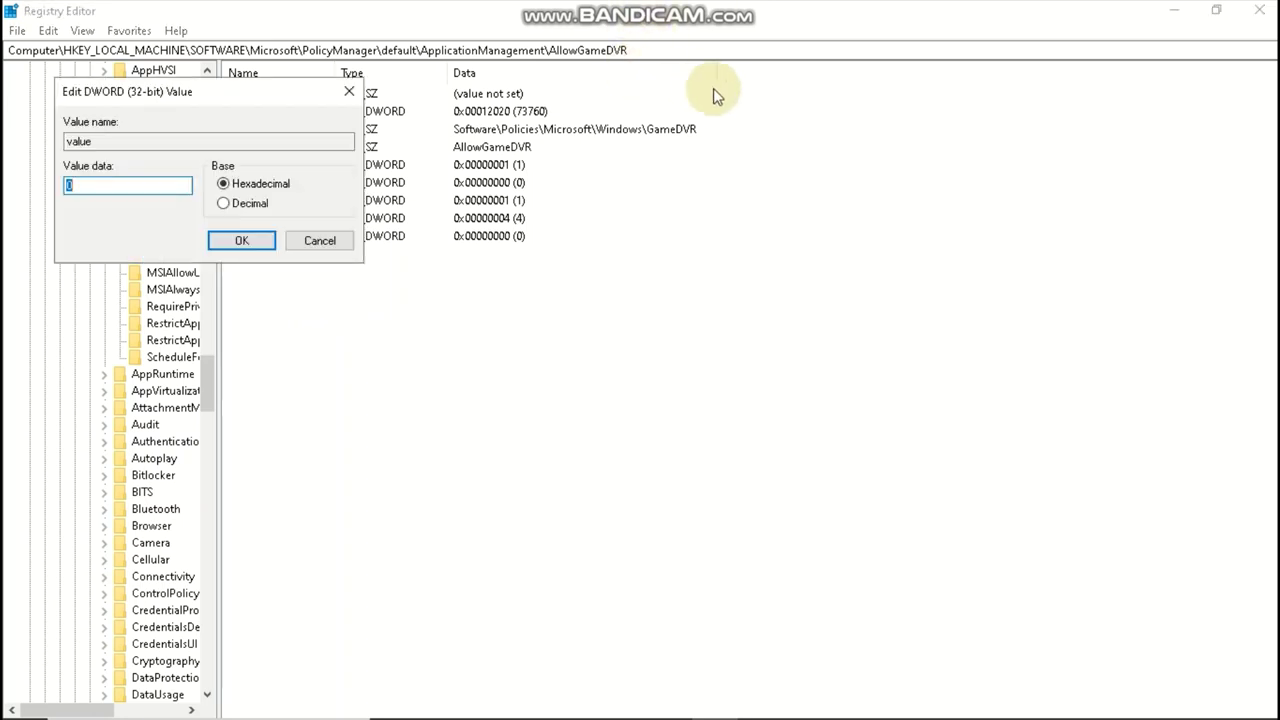
{"action": "left_click_drag", "start_coordinate": [200, 91], "coordinate": [548, 196]}
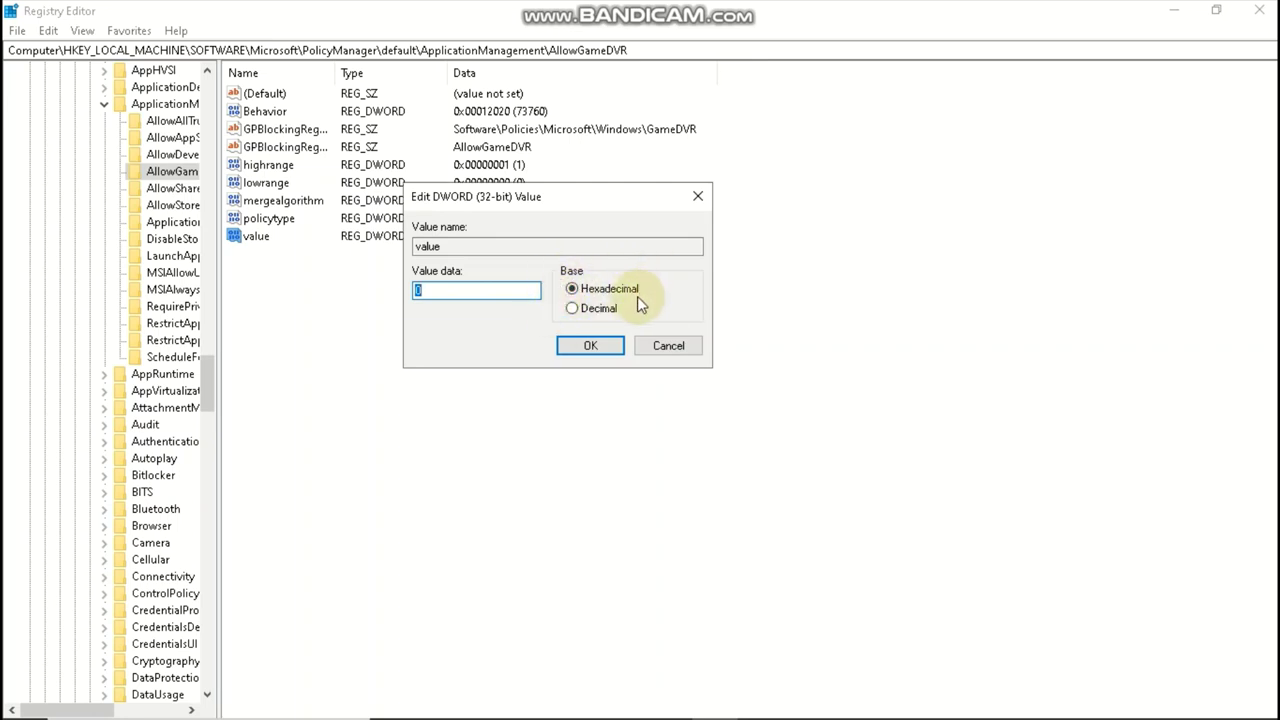
{"action": "left_click", "coordinate": [588, 347]}
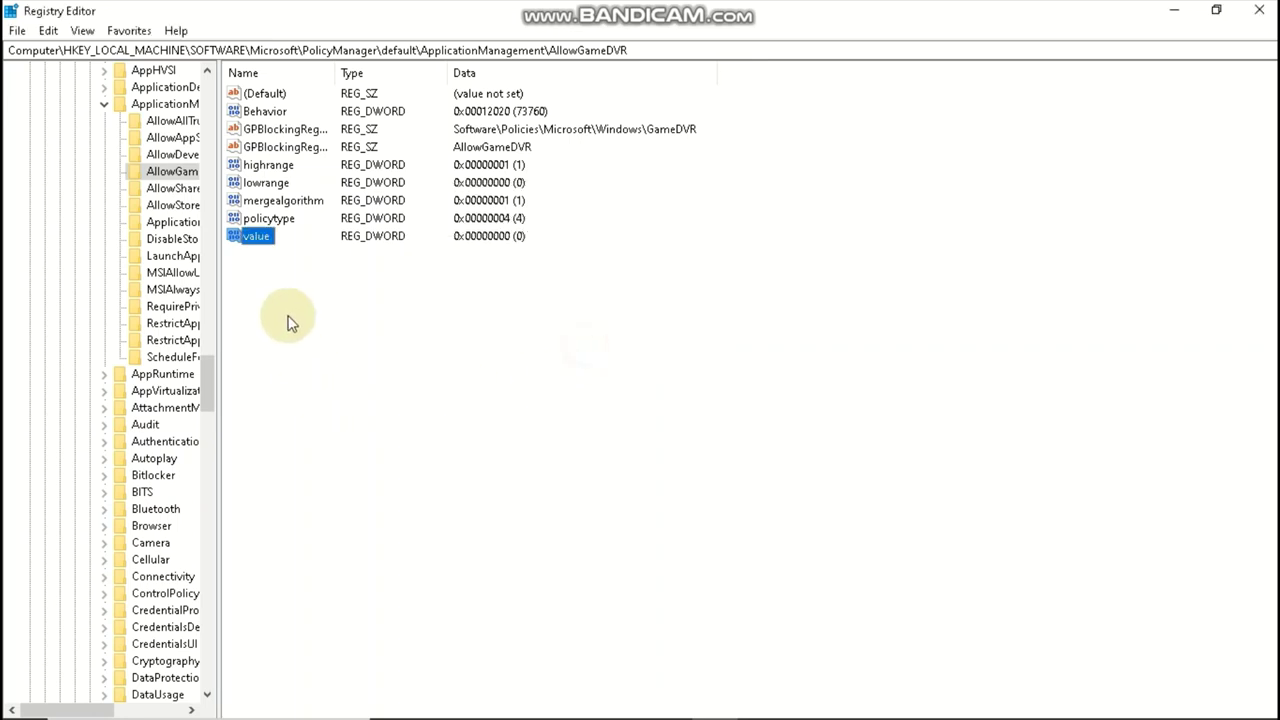
Collapse the expanded keys from ApplicationManagement back up through PolicyManager, Microsoft and SOFTWARE to HKEY_LOCAL_MACHINE
{"action": "scroll", "coordinate": [134, 366], "scroll_direction": "up", "scroll_amount": 2}
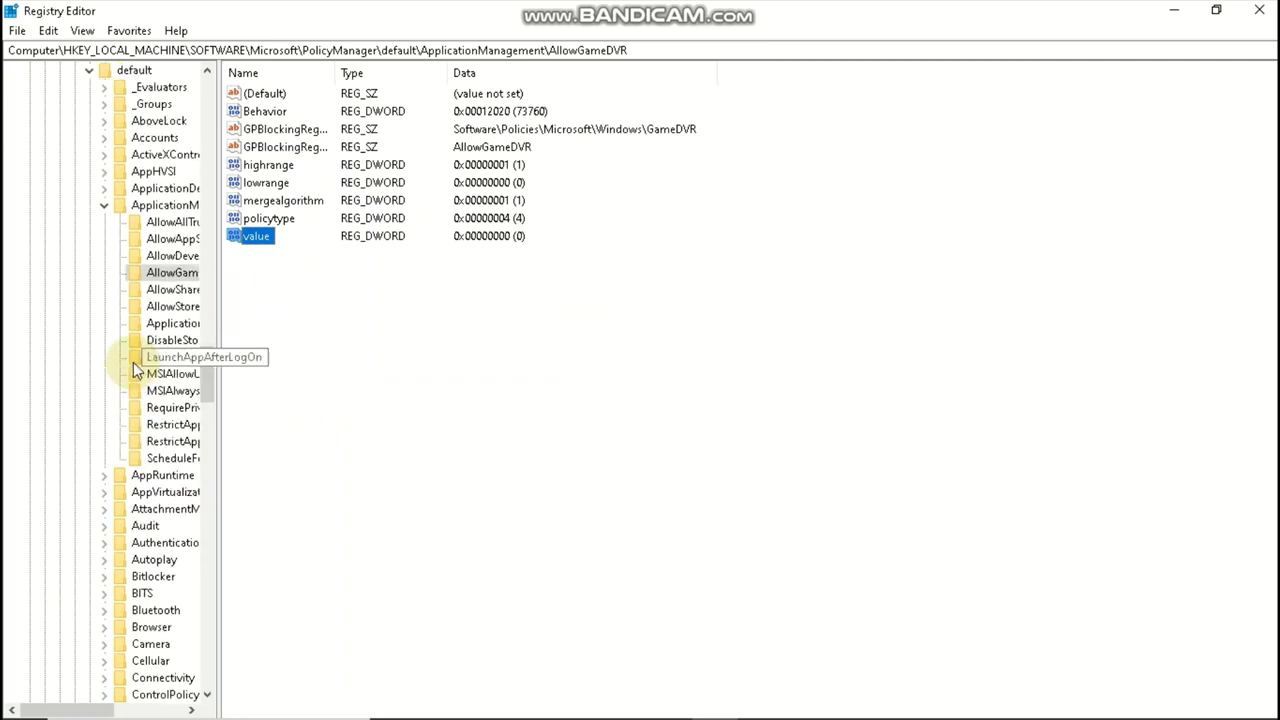
{"action": "left_click", "coordinate": [105, 206]}
{"action": "scroll", "coordinate": [134, 233], "scroll_direction": "up", "scroll_amount": 3}
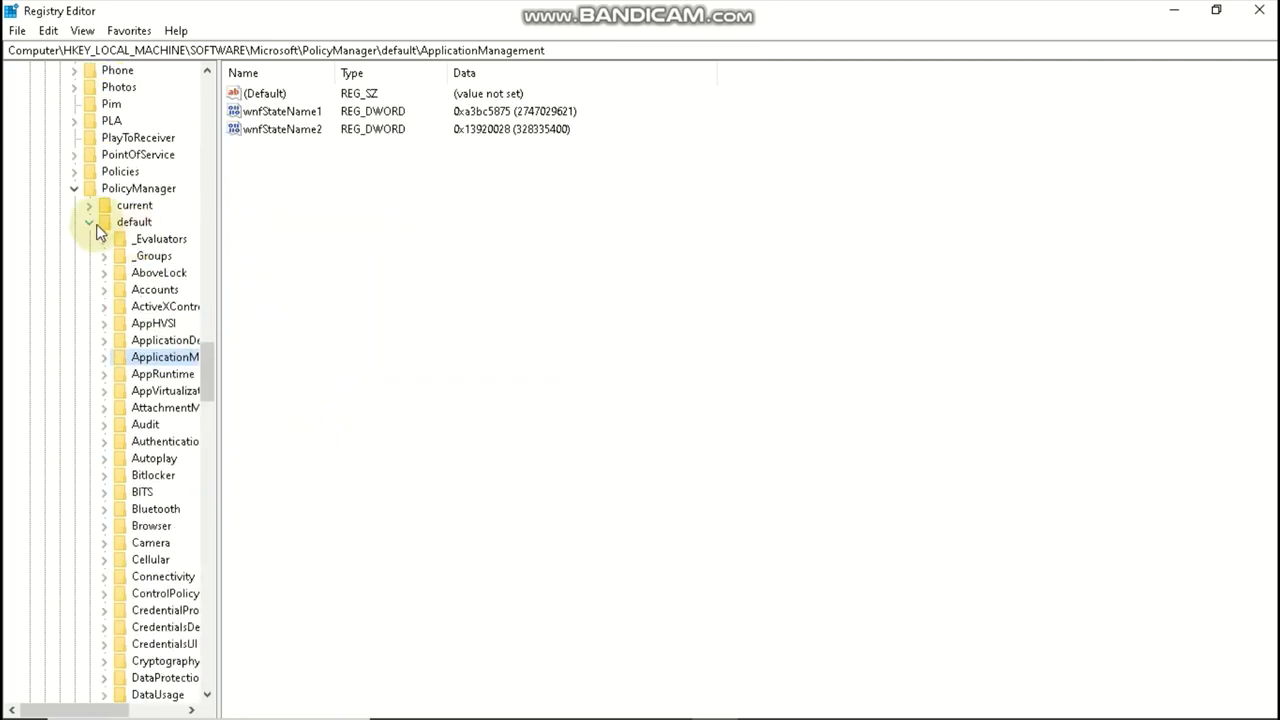
{"action": "left_click", "coordinate": [95, 224]}
{"action": "left_click", "coordinate": [75, 188]}
{"action": "scroll", "coordinate": [83, 192], "scroll_direction": "up", "scroll_amount": 3}
{"action": "scroll", "coordinate": [84, 195], "scroll_direction": "up", "scroll_amount": 20}
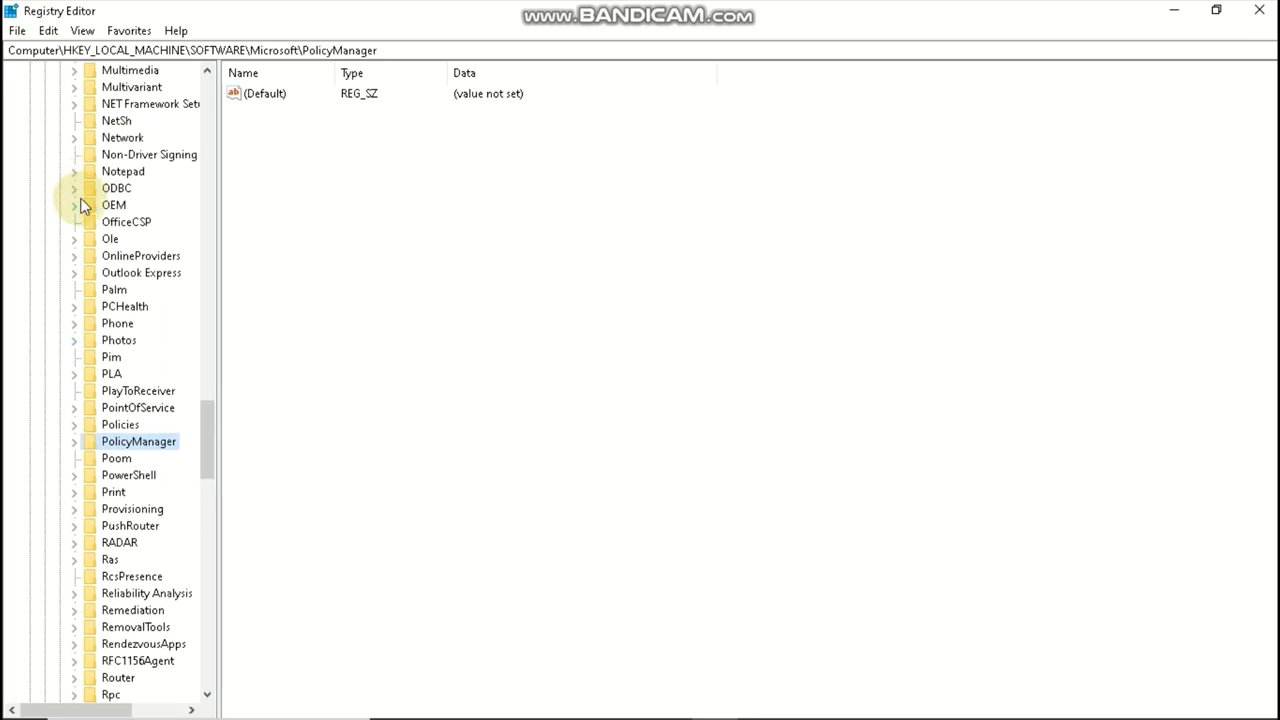
{"action": "scroll", "coordinate": [85, 197], "scroll_direction": "up", "scroll_amount": 20}
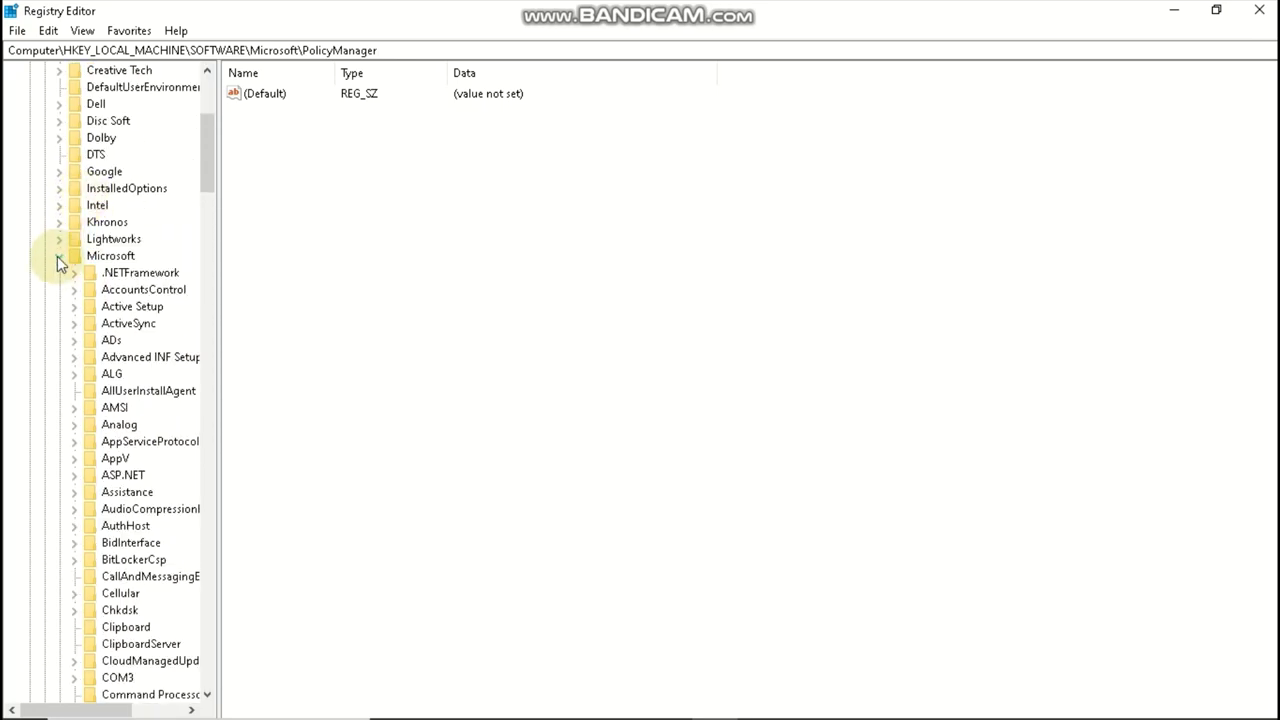
{"action": "left_click", "coordinate": [57, 256]}
{"action": "scroll", "coordinate": [57, 256], "scroll_direction": "up", "scroll_amount": 5}
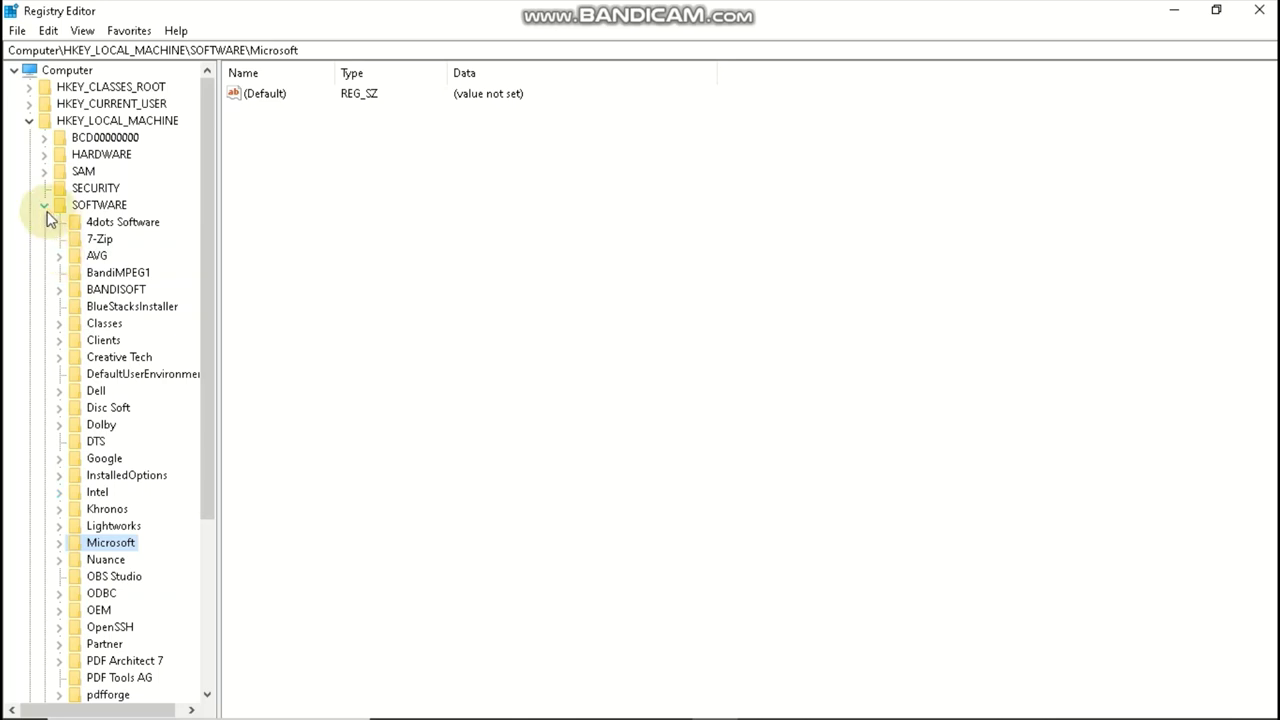
{"action": "left_click", "coordinate": [46, 208]}
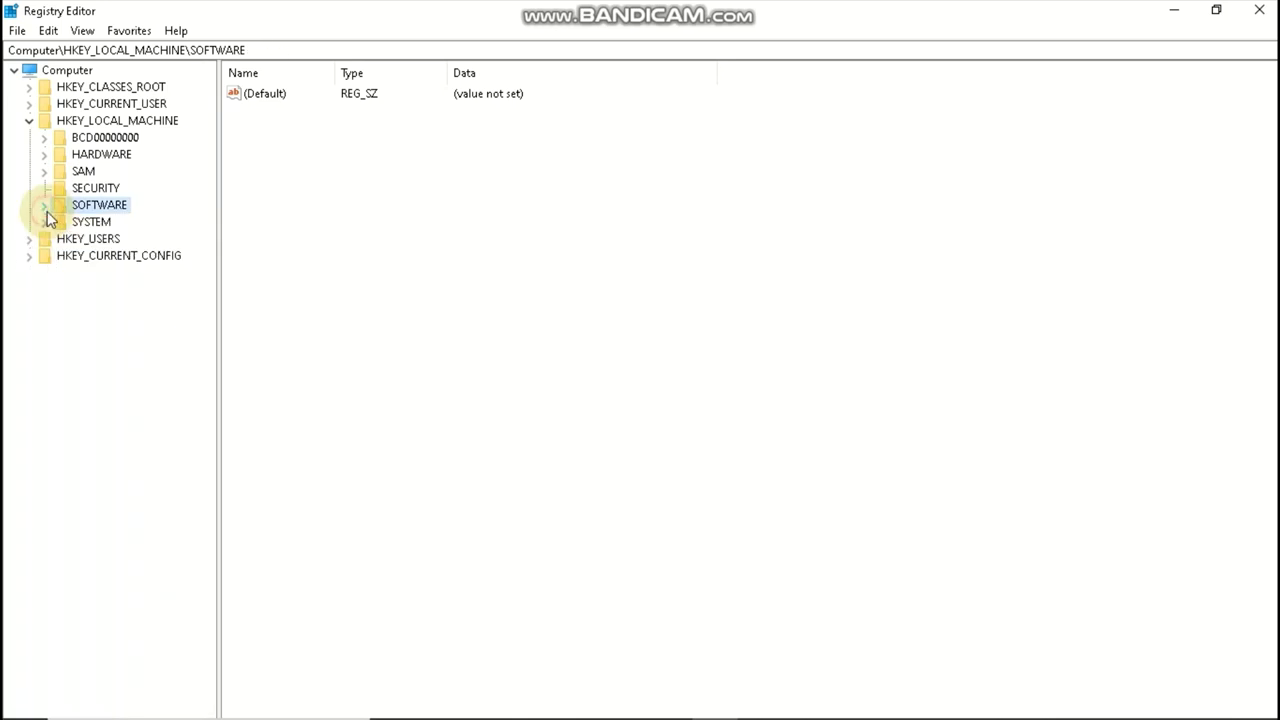
{"action": "left_click", "coordinate": [30, 122]}
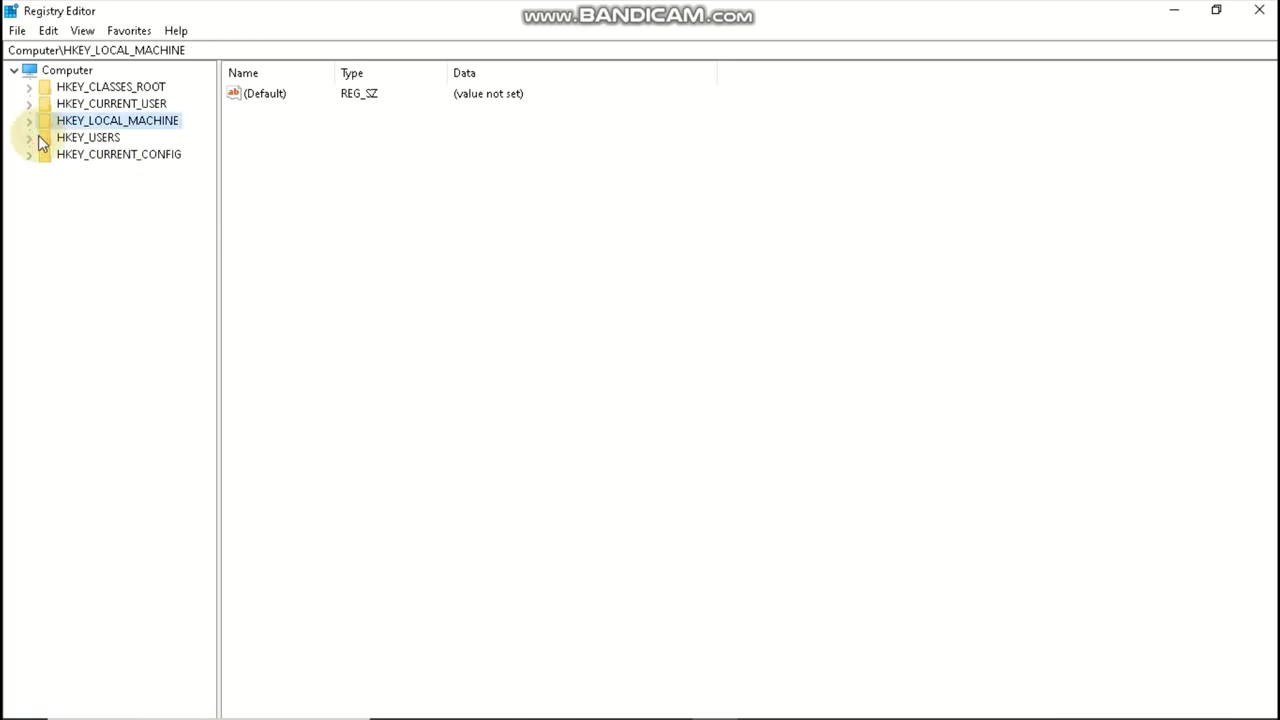
Expand HKEY_LOCAL_MACHINE, SOFTWARE and Microsoft in the key tree
{"action": "left_click", "coordinate": [30, 122]}
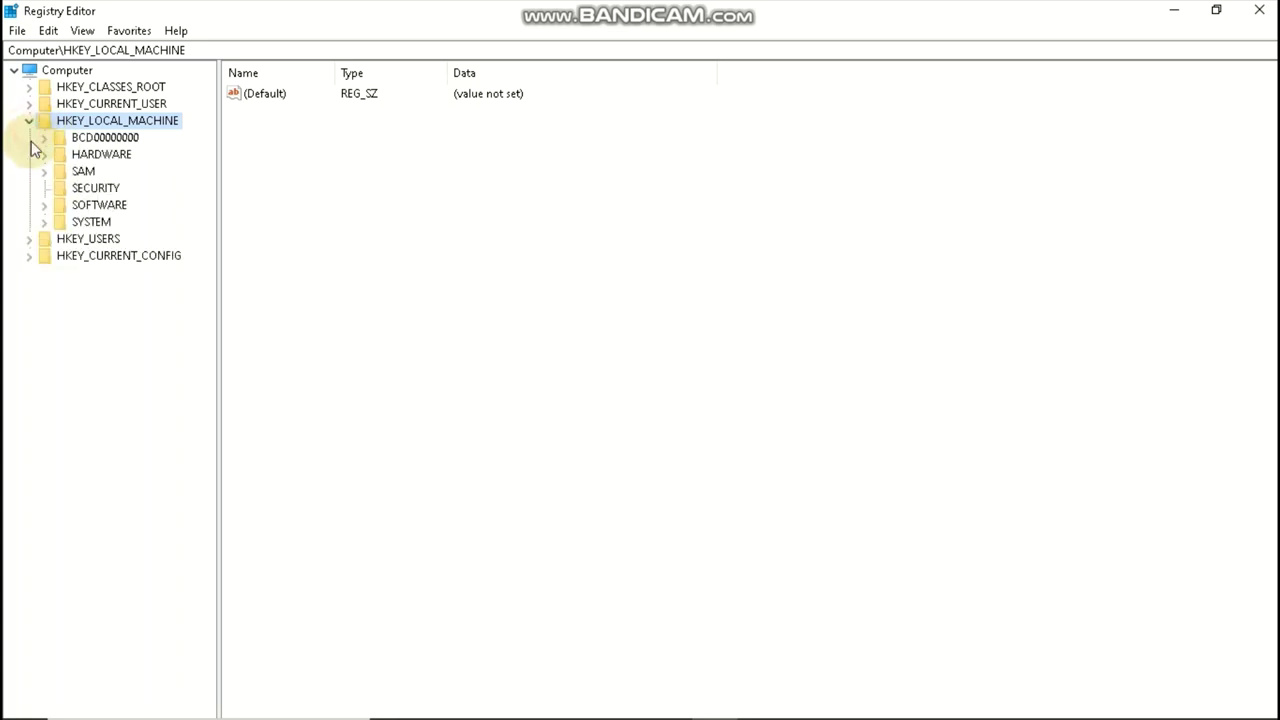
{"action": "left_click", "coordinate": [45, 205]}
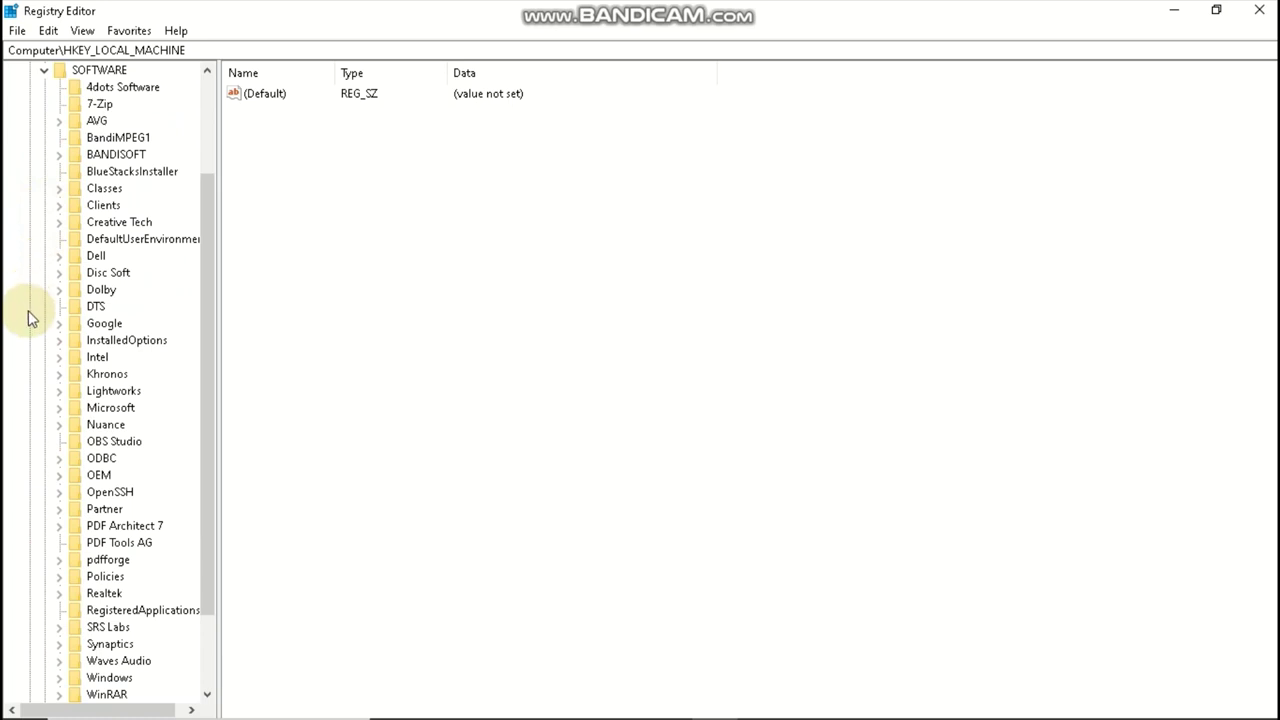
{"action": "scroll", "coordinate": [84, 240], "scroll_direction": "down", "scroll_amount": 2}
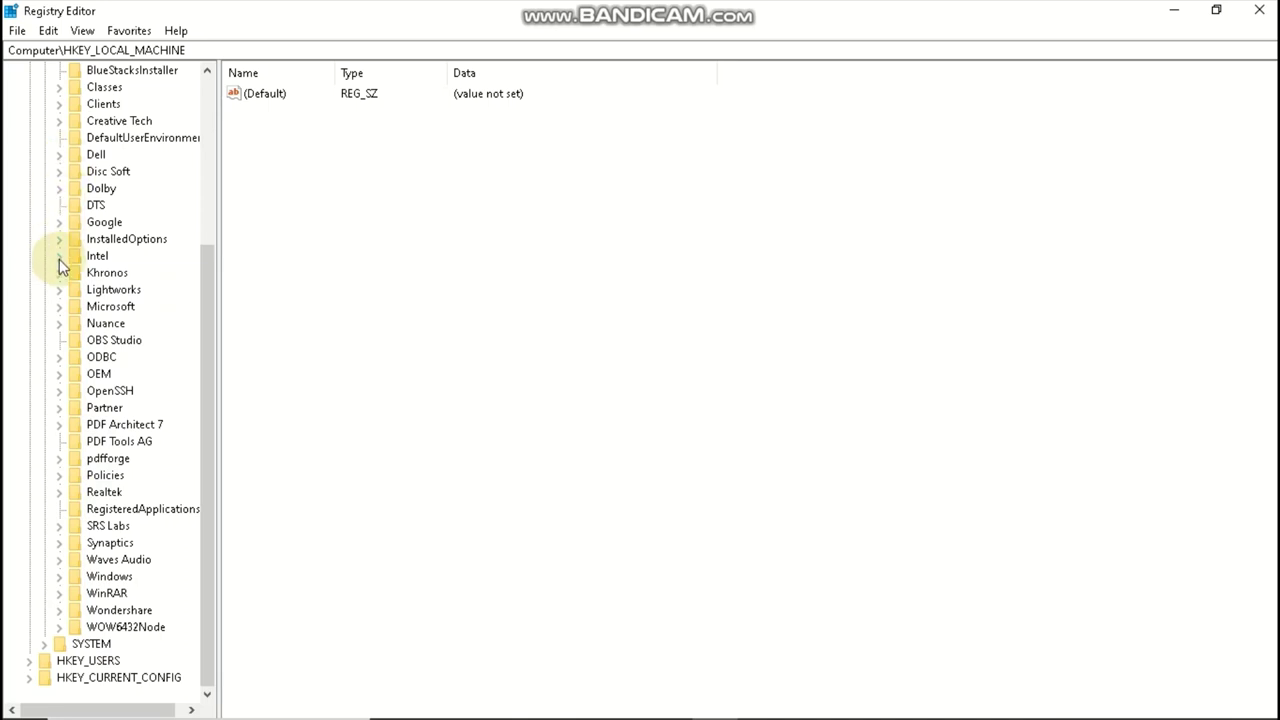
{"action": "left_click", "coordinate": [61, 306]}
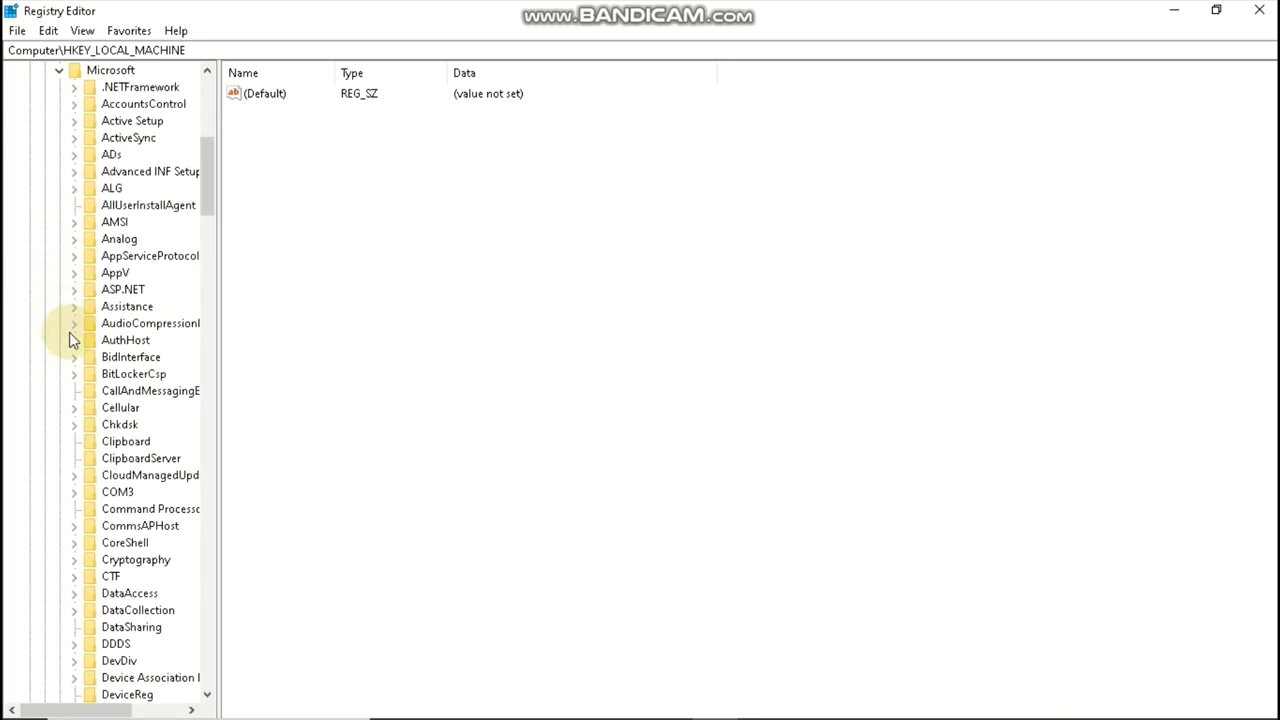
Find the Windows NT key under Microsoft and expand it and its CurrentVersion subkey
{"action": "scroll", "coordinate": [80, 288], "scroll_direction": "down", "scroll_amount": 3}
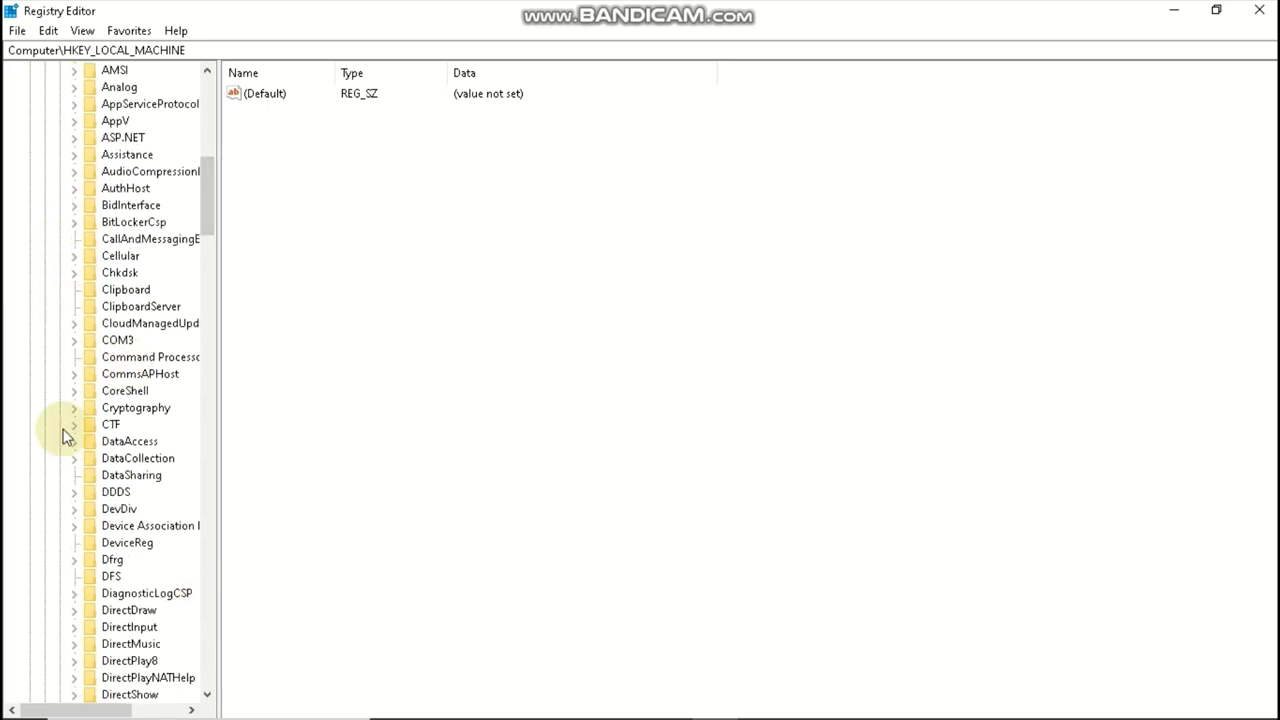
{"action": "scroll", "coordinate": [57, 330], "scroll_direction": "down", "scroll_amount": 20}
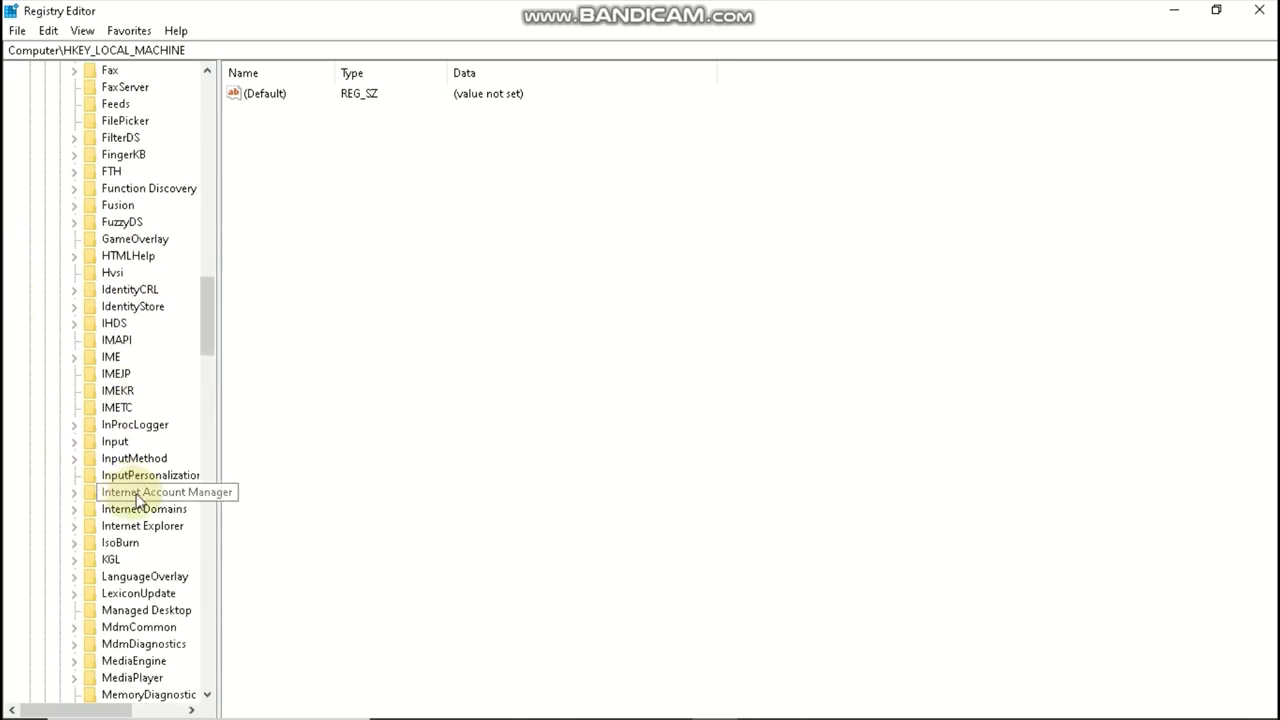
{"action": "scroll", "coordinate": [140, 518], "scroll_direction": "down", "scroll_amount": 12}
{"action": "scroll", "coordinate": [130, 470], "scroll_direction": "up", "scroll_amount": 3}
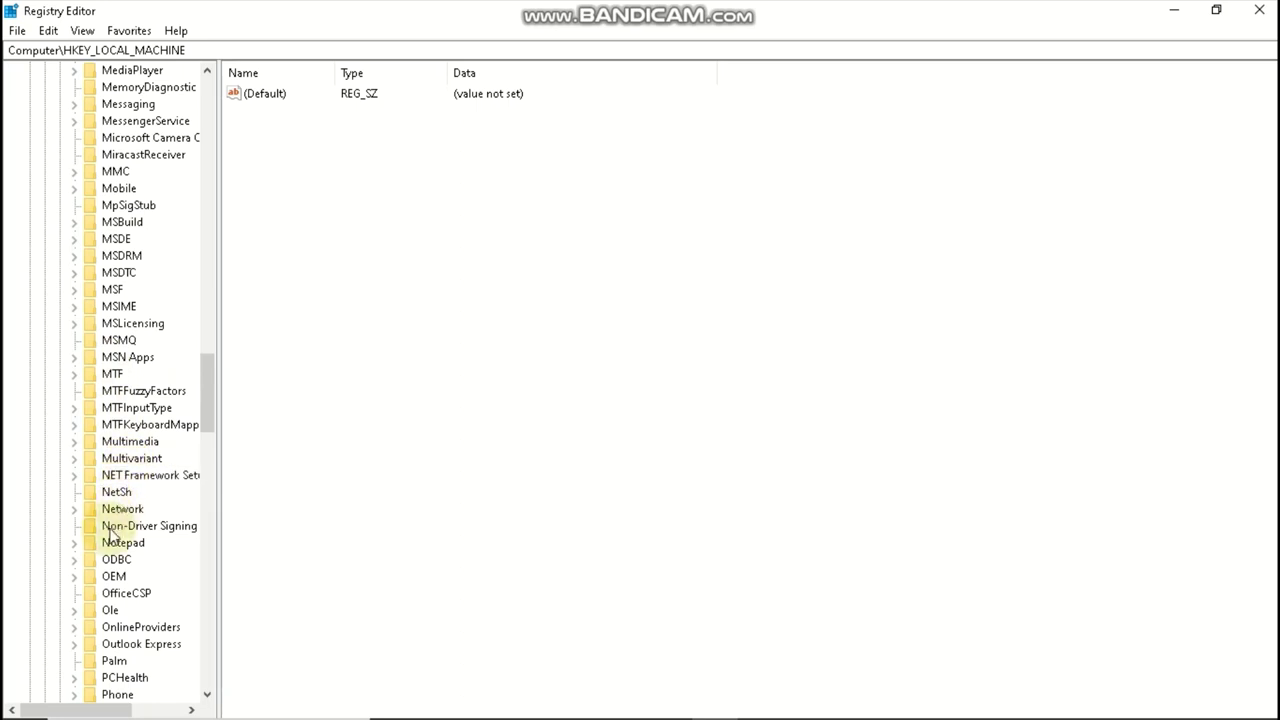
{"action": "scroll", "coordinate": [108, 528], "scroll_direction": "down", "scroll_amount": 1}
{"action": "scroll", "coordinate": [108, 543], "scroll_direction": "down", "scroll_amount": 13}
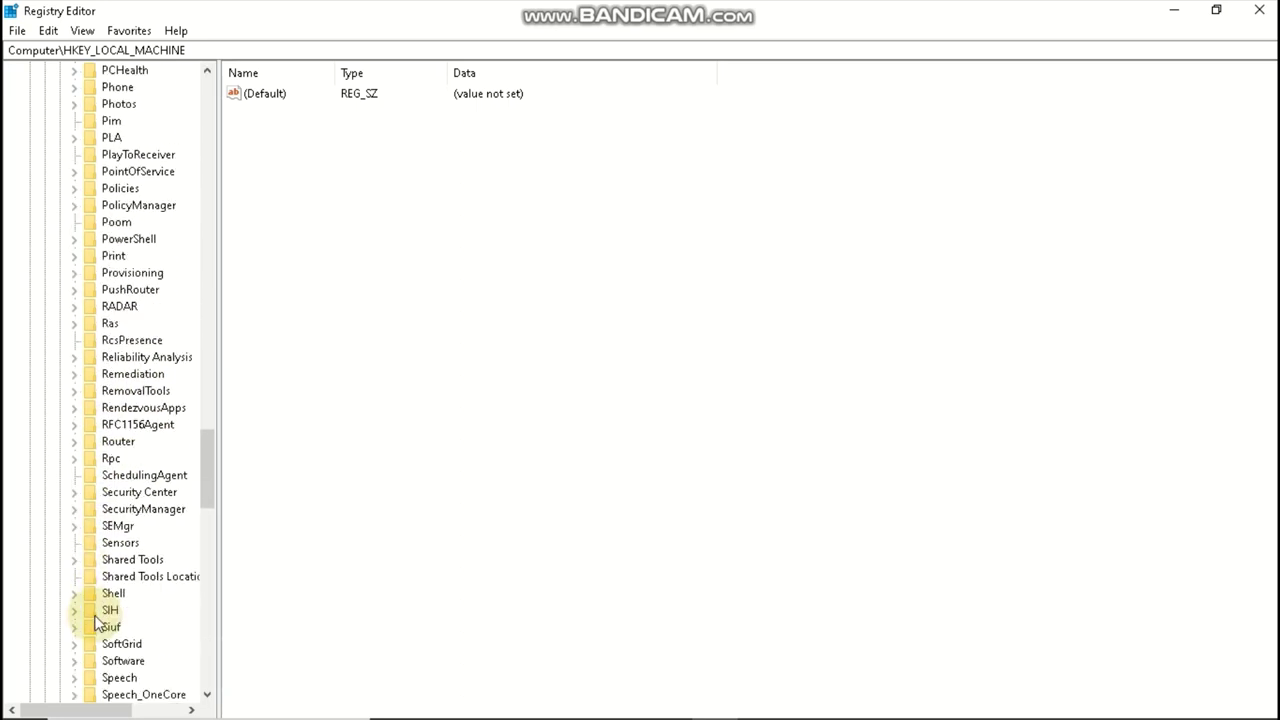
{"action": "scroll", "coordinate": [100, 625], "scroll_direction": "down", "scroll_amount": 7}
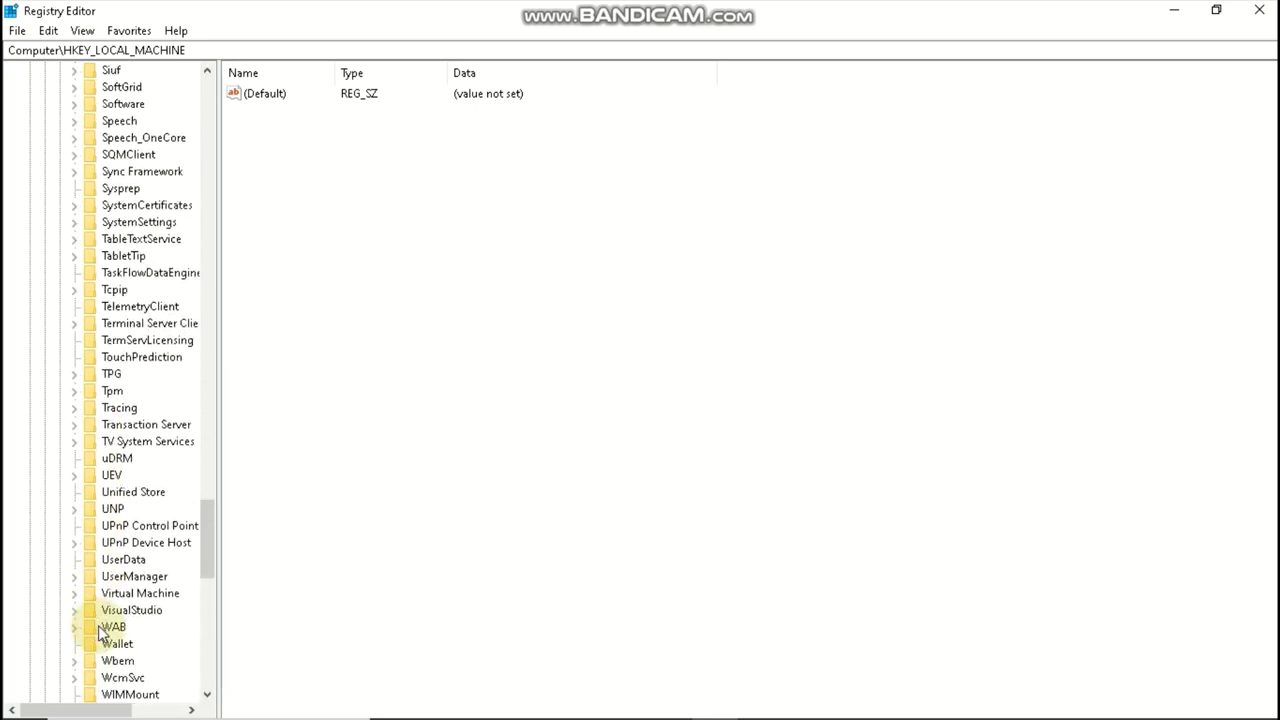
{"action": "scroll", "coordinate": [103, 607], "scroll_direction": "down", "scroll_amount": 5}
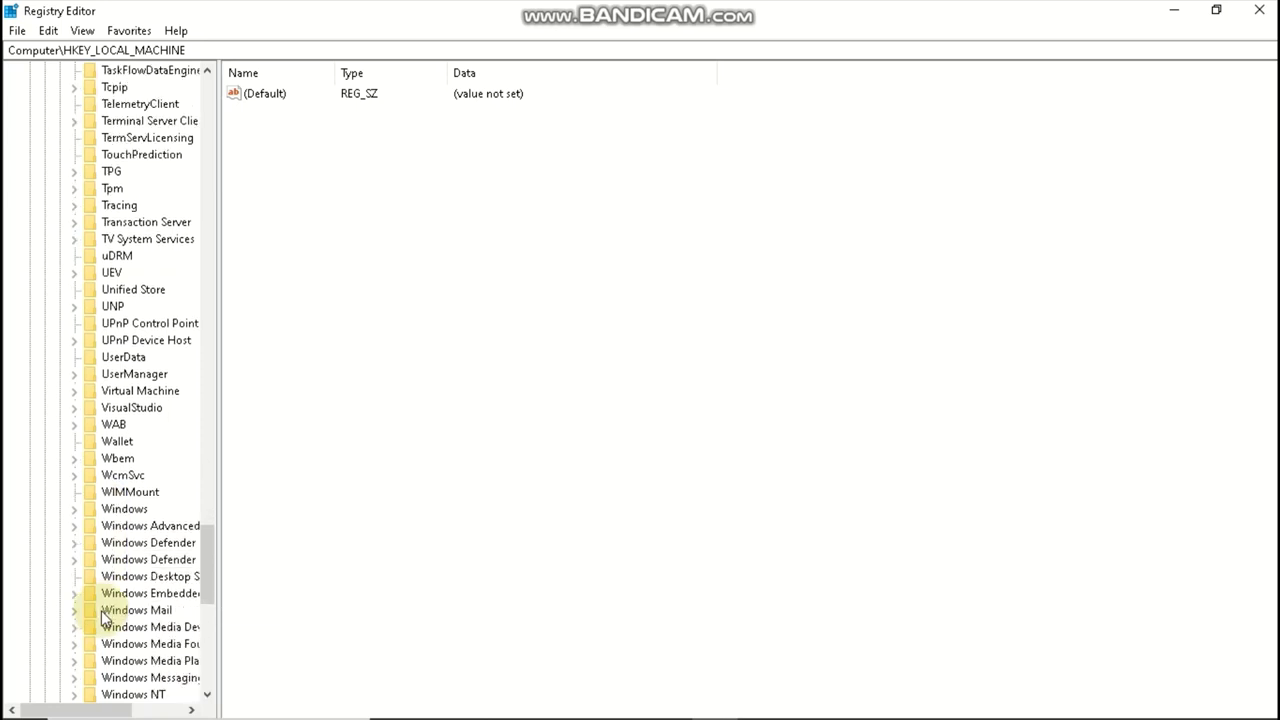
{"action": "left_click", "coordinate": [74, 645]}
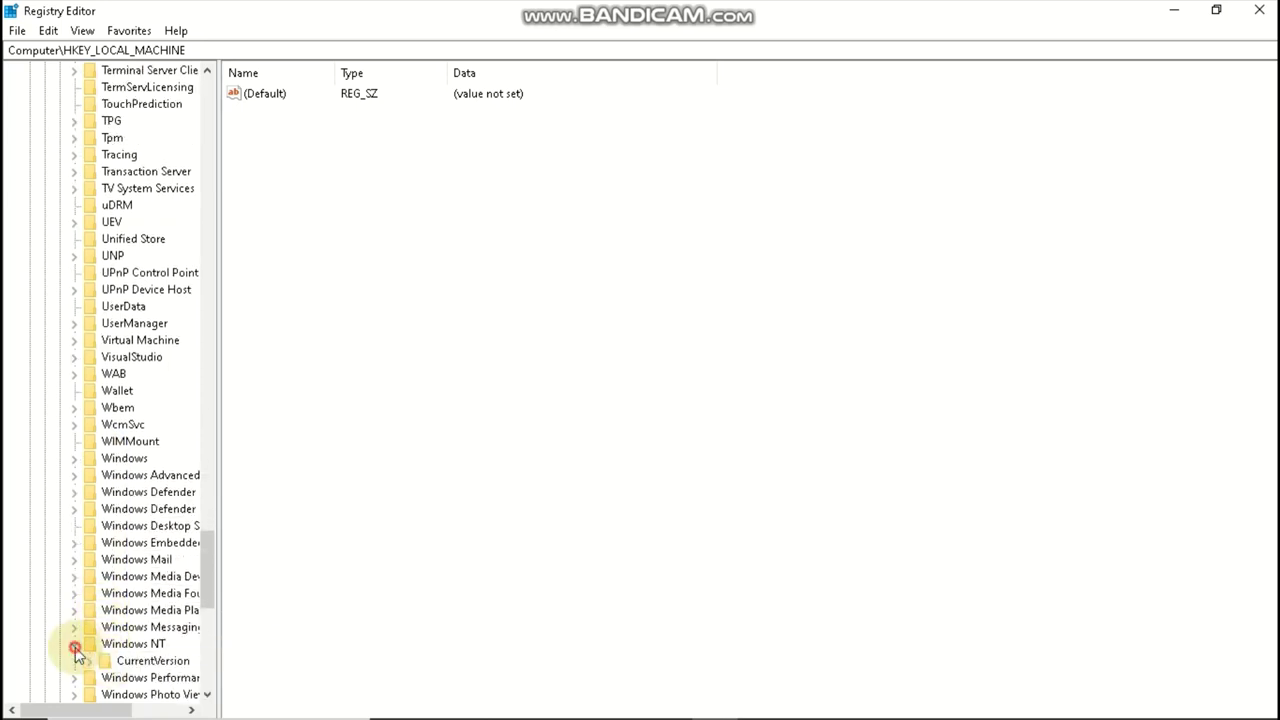
{"action": "scroll", "coordinate": [100, 625], "scroll_direction": "down", "scroll_amount": 1}
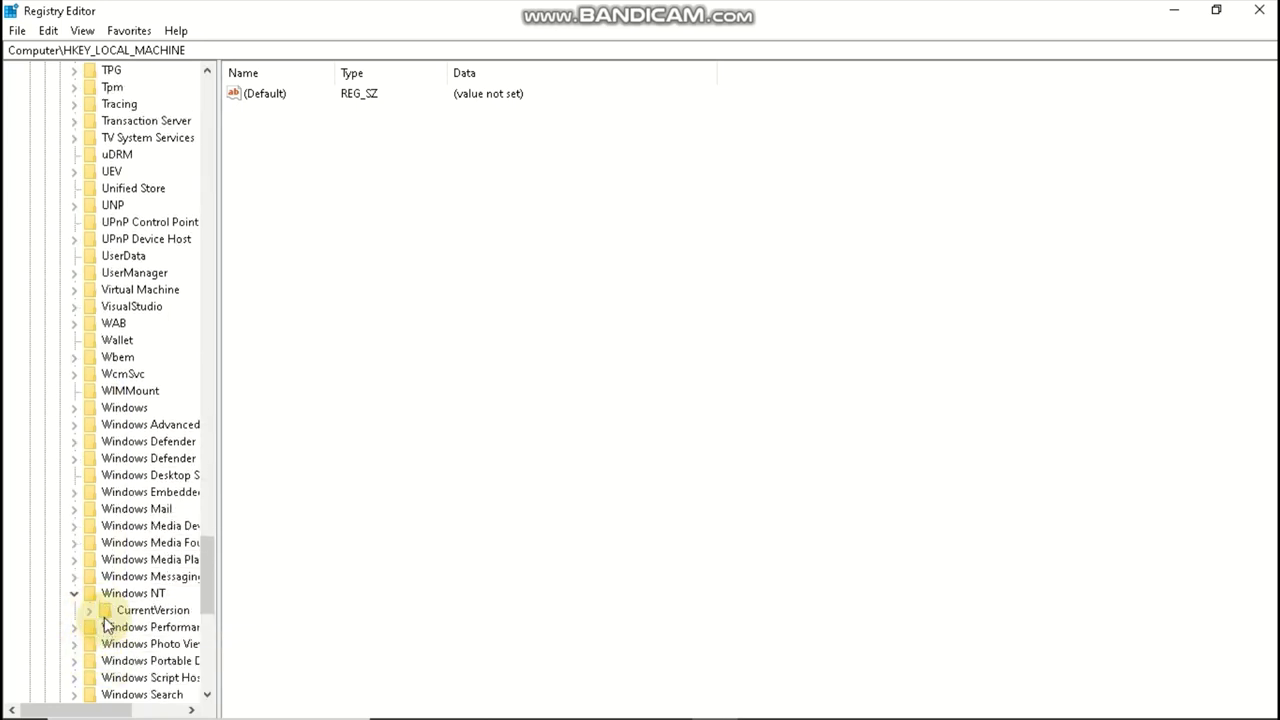
{"action": "left_click", "coordinate": [90, 612]}
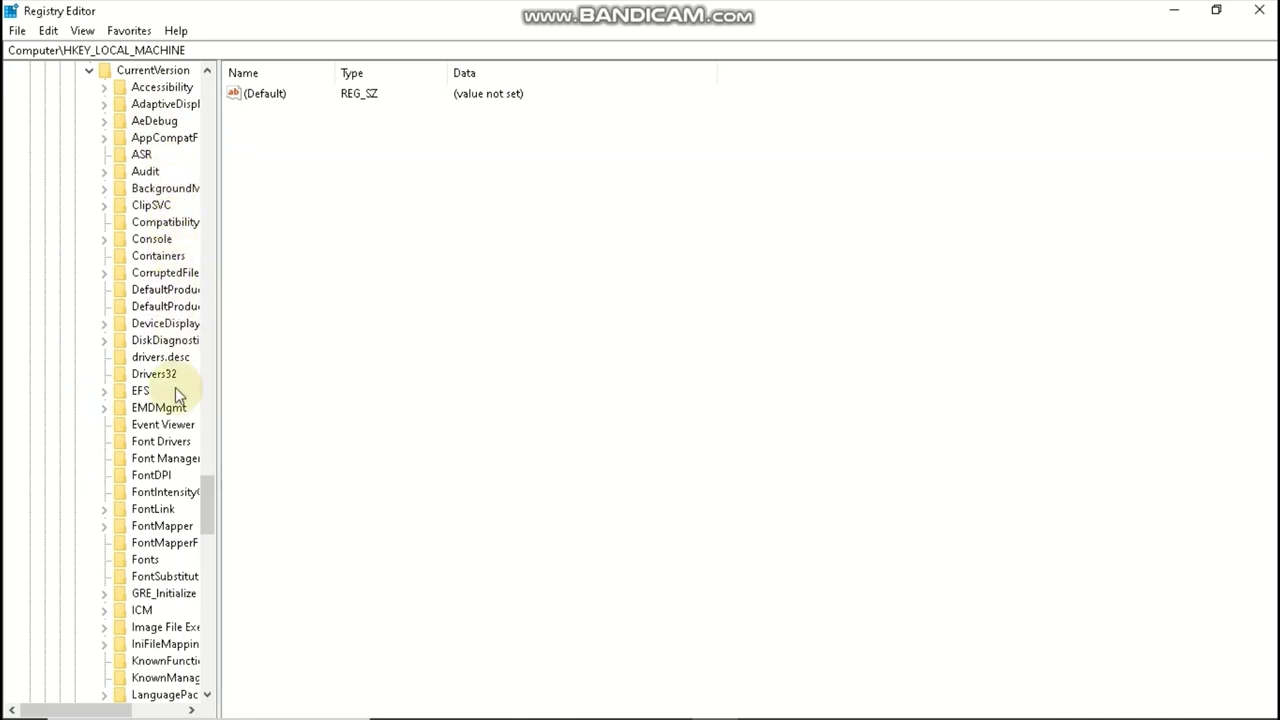
Open the Games key under CurrentVersion\Multimedia\SystemProfile\Tasks
{"action": "scroll", "coordinate": [147, 465], "scroll_direction": "down", "scroll_amount": 5}
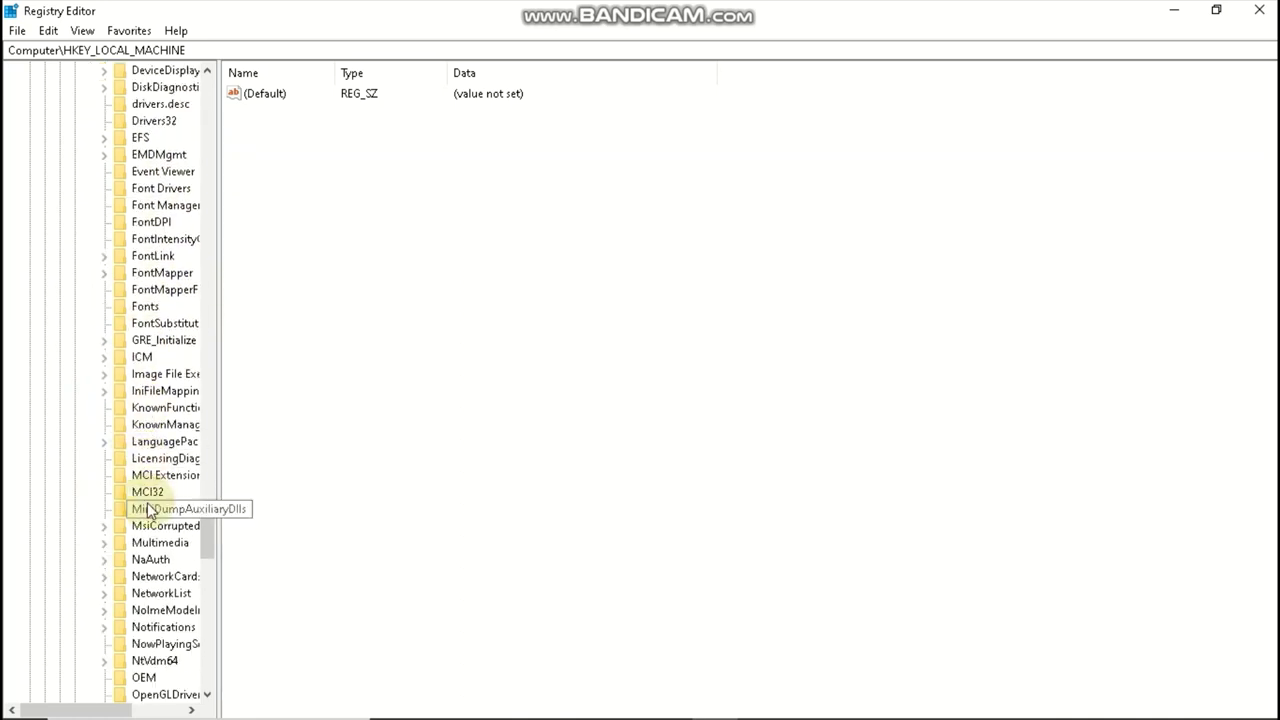
{"action": "scroll", "coordinate": [155, 480], "scroll_direction": "down", "scroll_amount": 2}
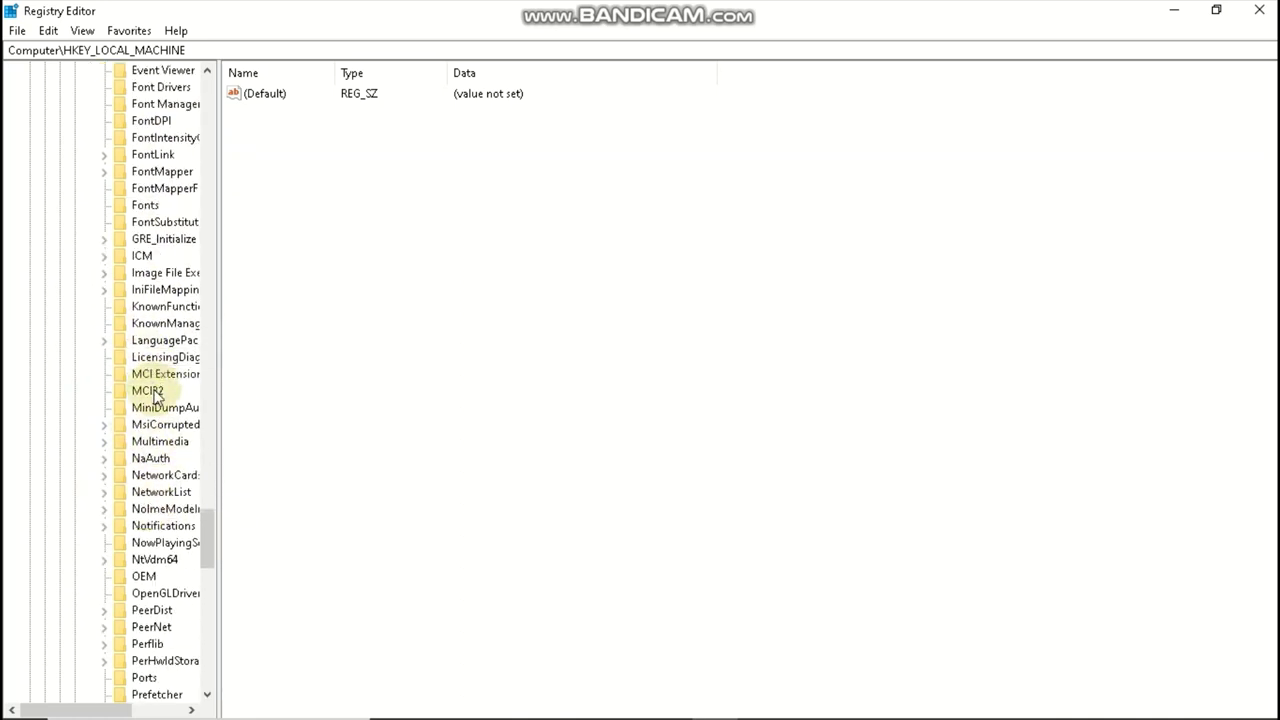
{"action": "left_click", "coordinate": [104, 443]}
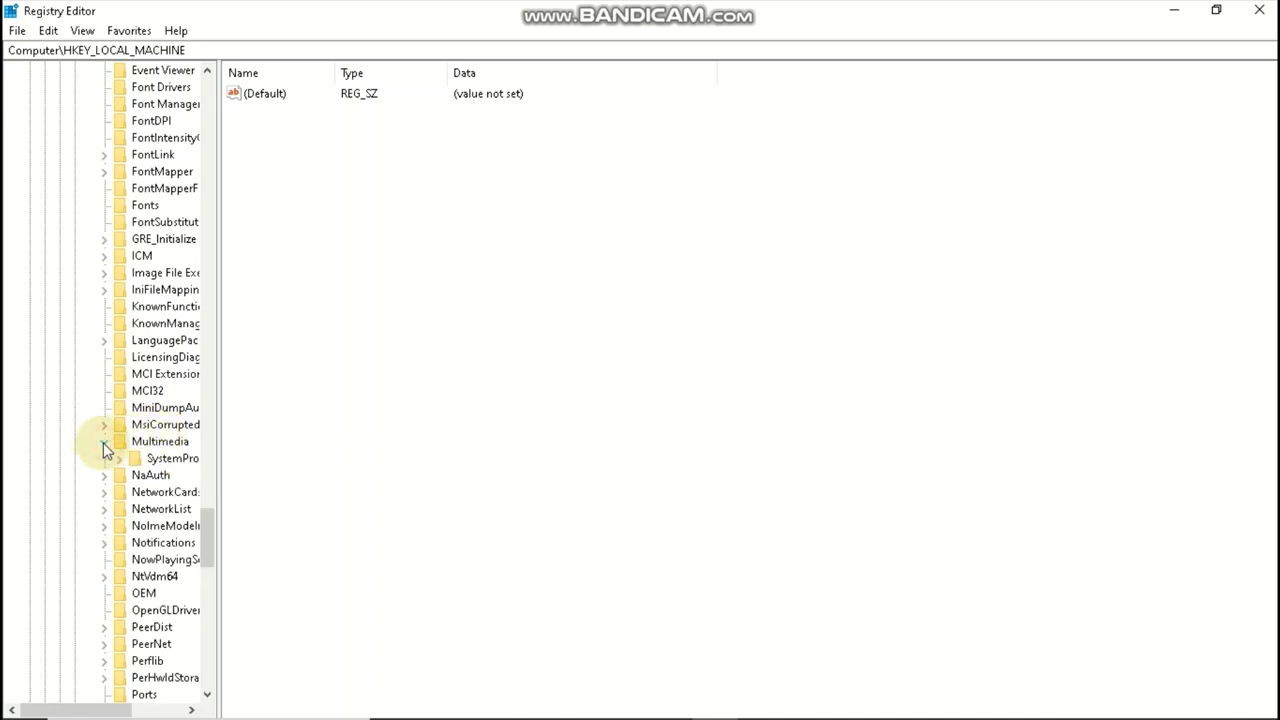
{"action": "left_click", "coordinate": [121, 459]}
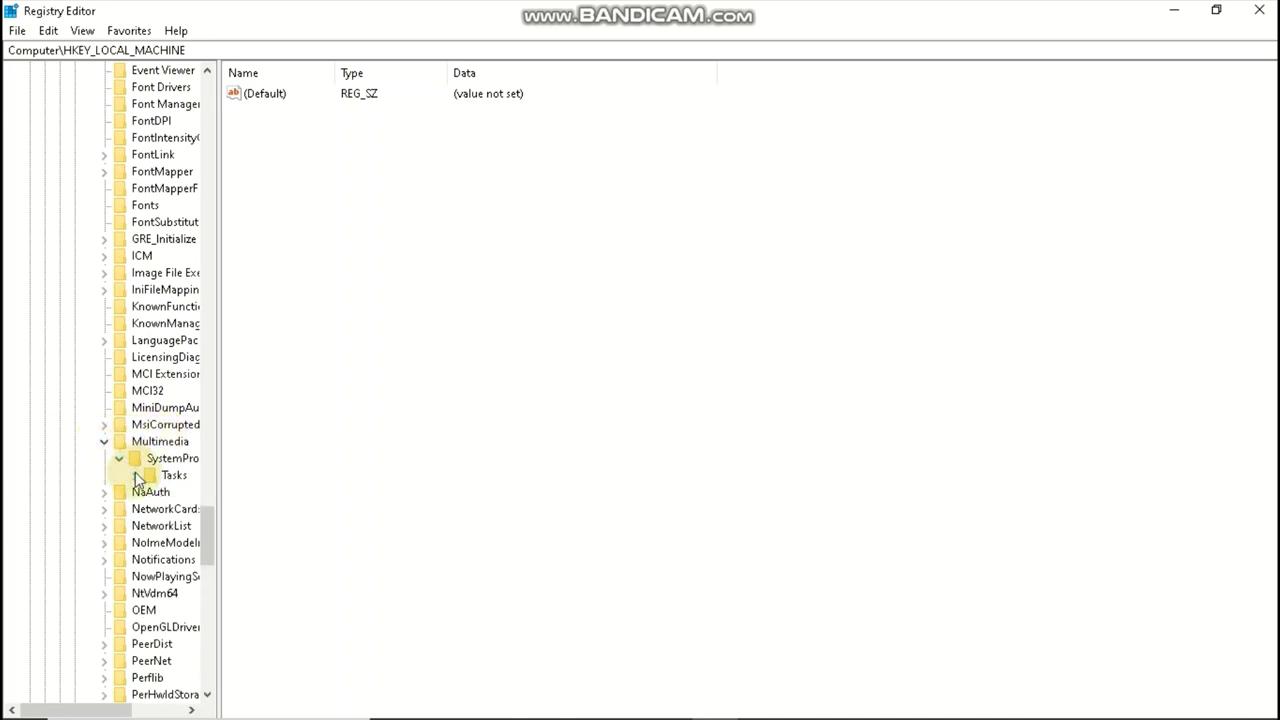
{"action": "left_click", "coordinate": [136, 476]}
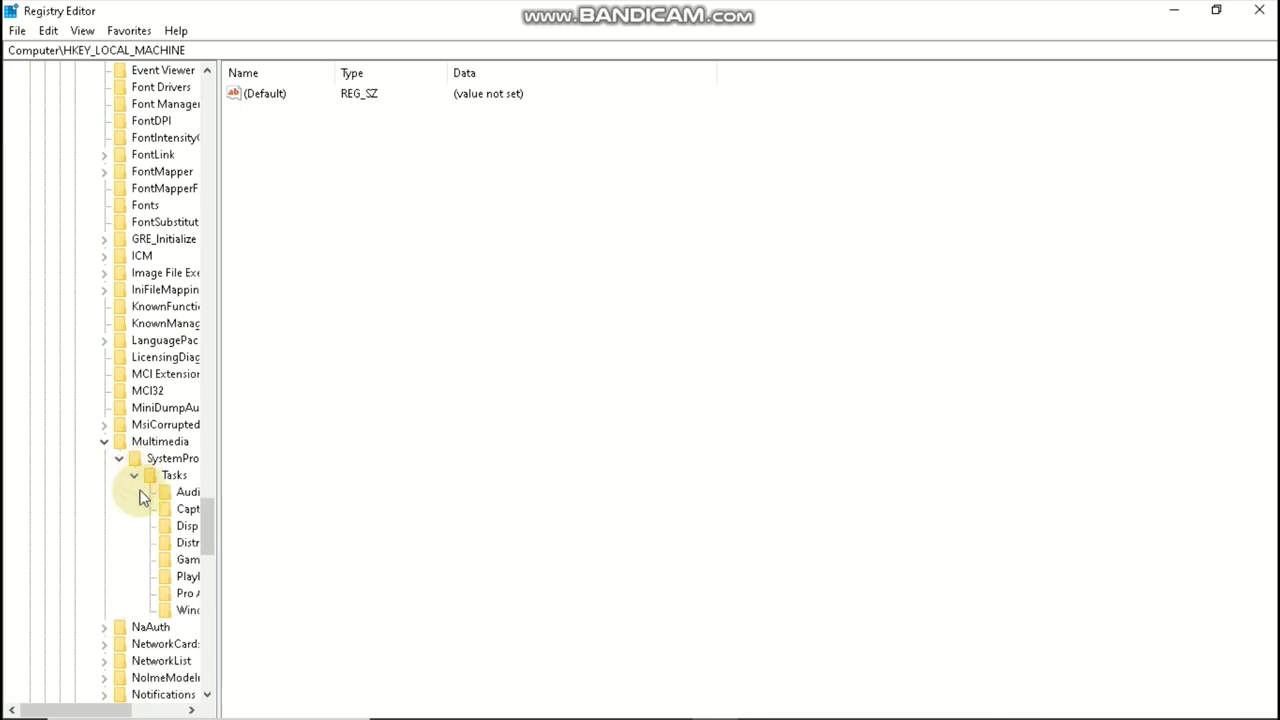
{"action": "left_click", "coordinate": [186, 560]}
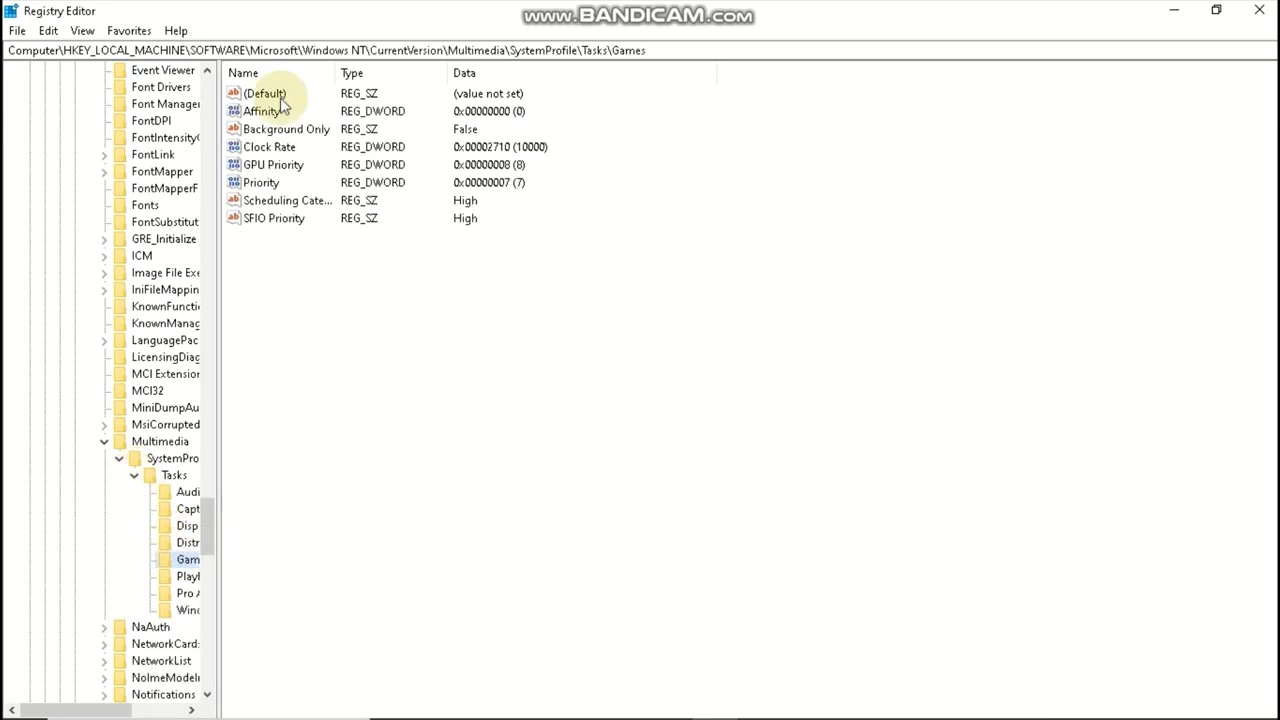
Check the value data of Background Only and Clock Rate in the Games key, and accept each value
{"action": "double_click", "coordinate": [298, 131]}
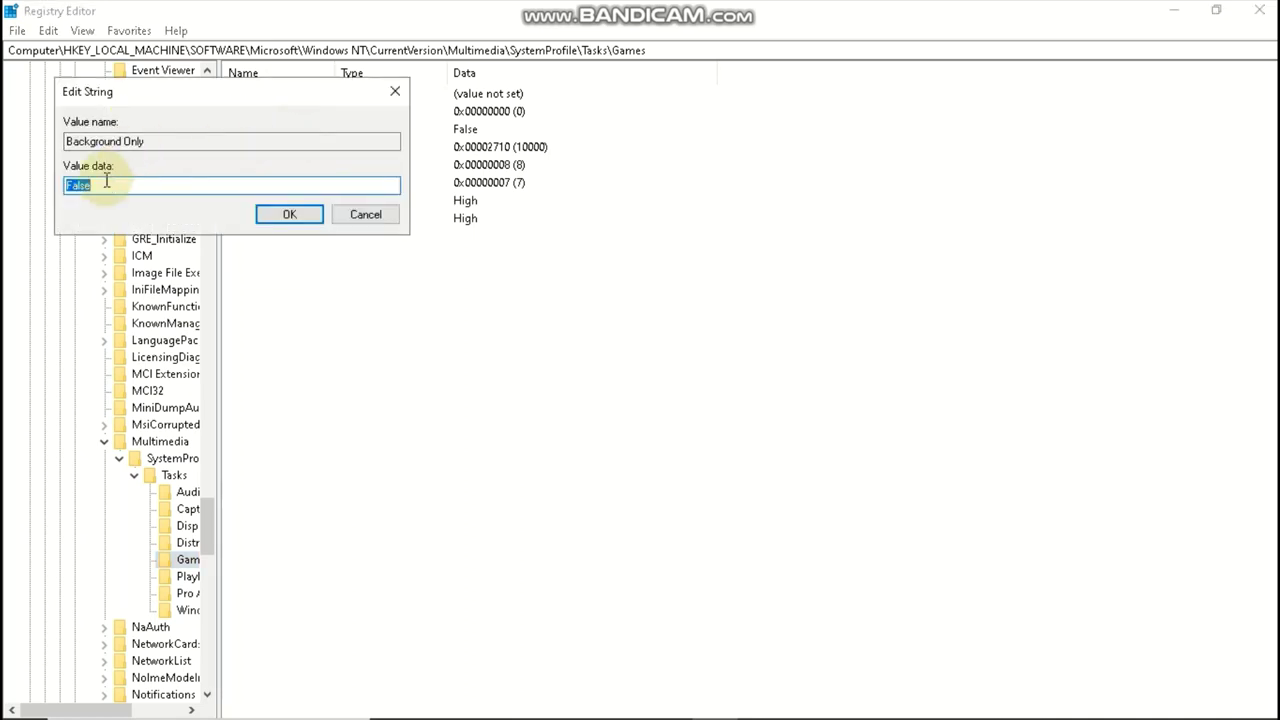
{"action": "left_click", "coordinate": [281, 215]}
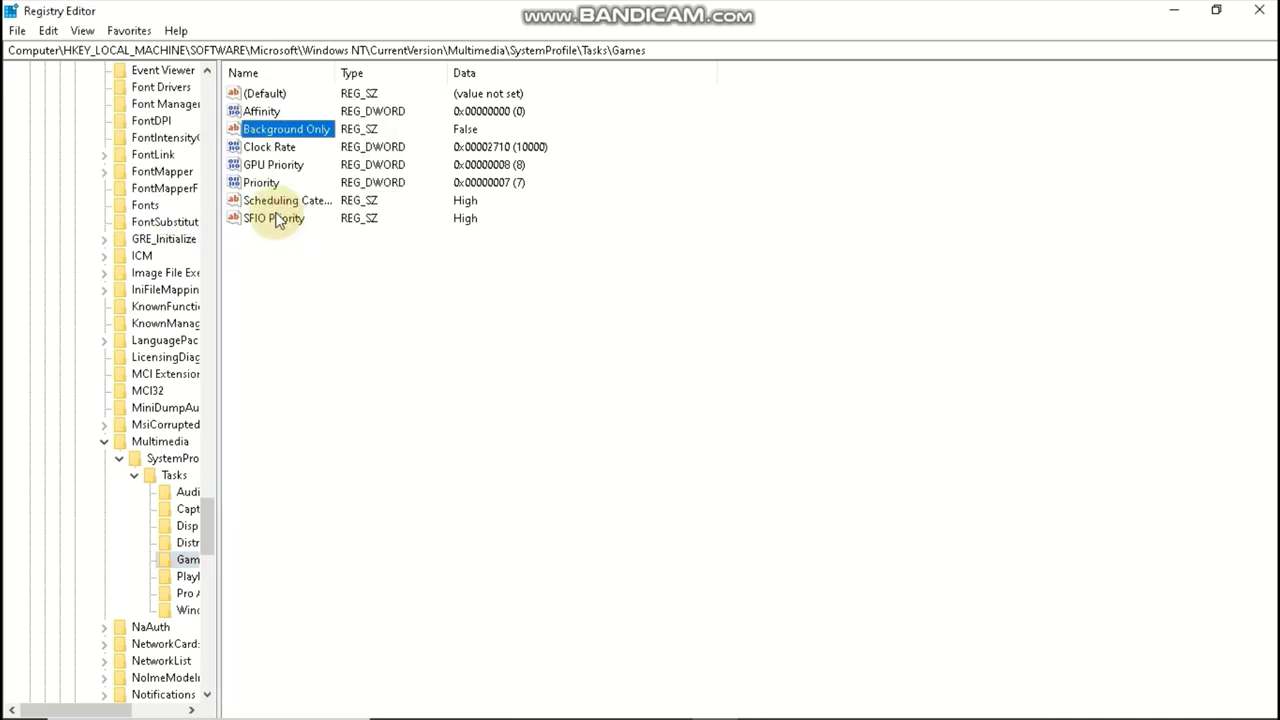
{"action": "double_click", "coordinate": [257, 148]}
{"action": "left_click_drag", "start_coordinate": [124, 181], "coordinate": [63, 186]}
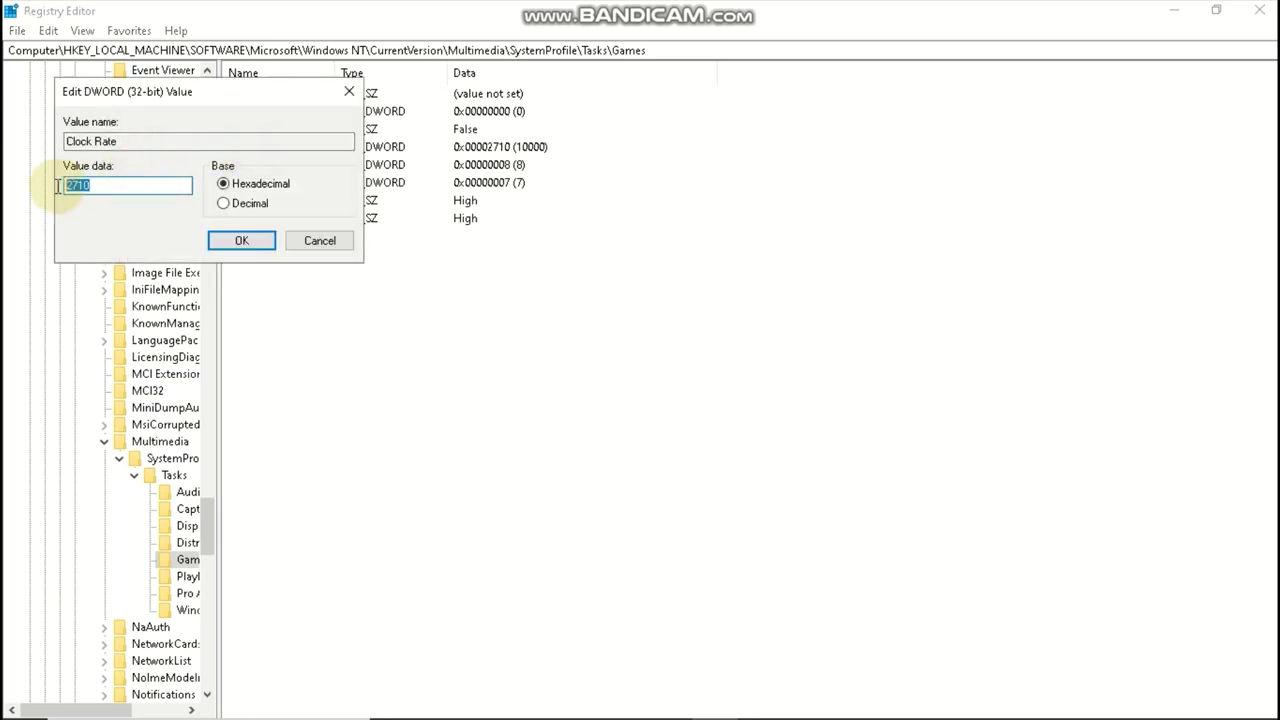
{"action": "left_click", "coordinate": [248, 237]}
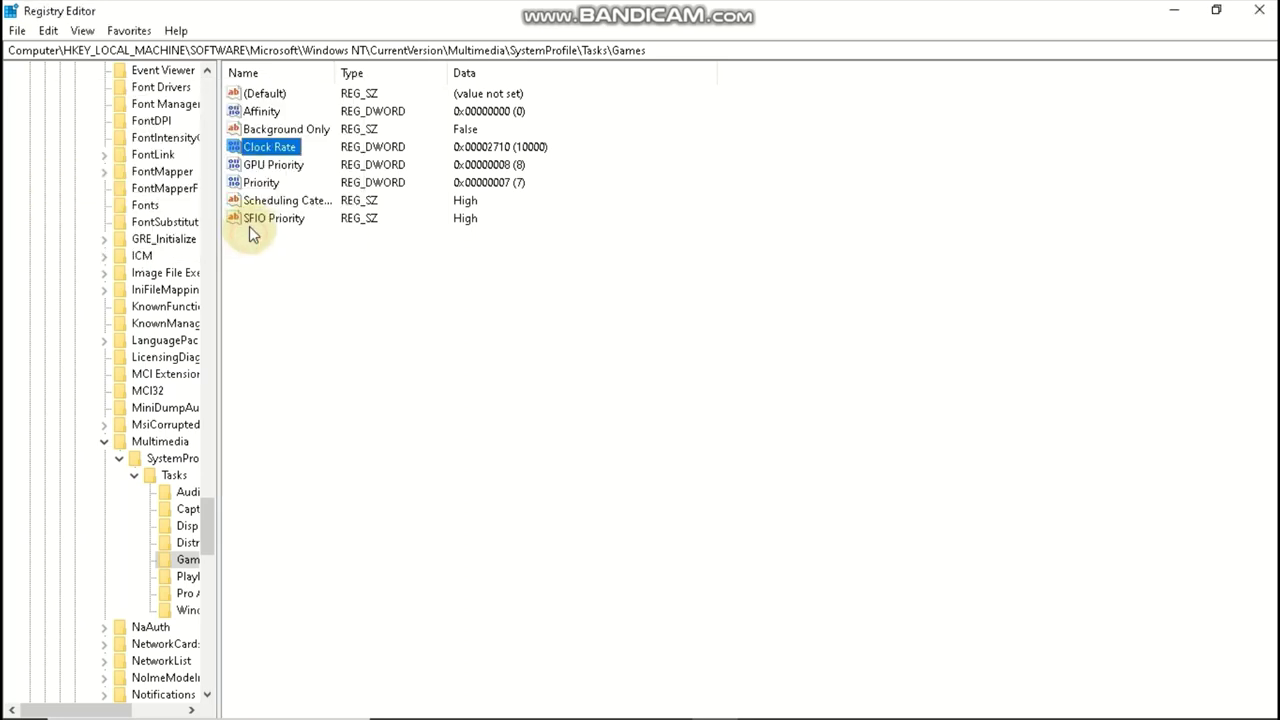
Check the value data of GPU Priority and Priority in the Games key, and accept each value
{"action": "double_click", "coordinate": [251, 165]}
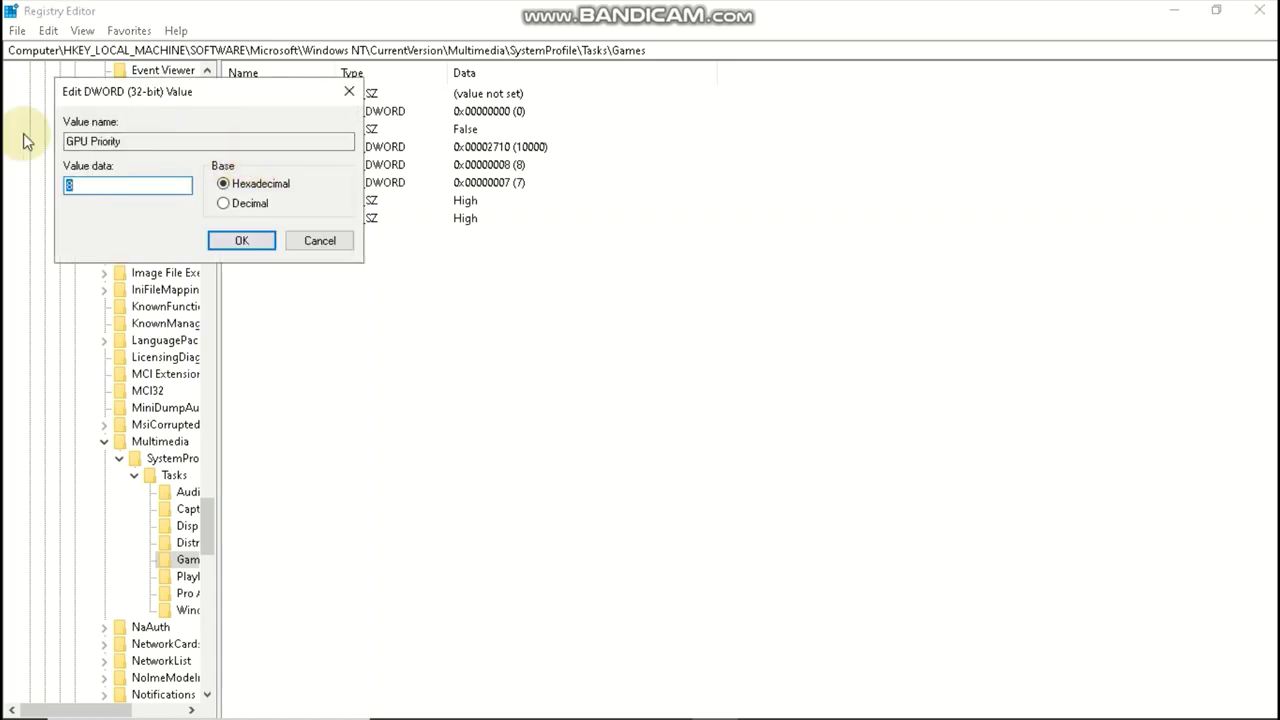
{"action": "left_click", "coordinate": [226, 246]}
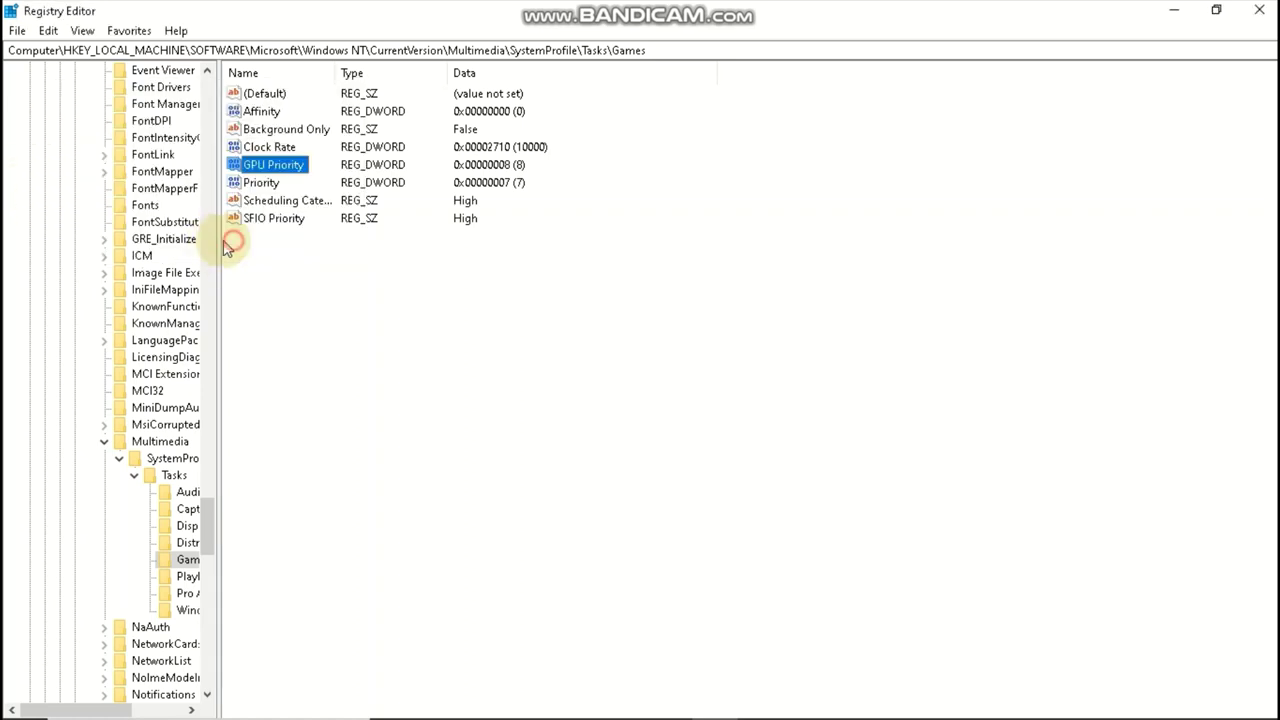
{"action": "double_click", "coordinate": [261, 185]}
{"action": "left_click", "coordinate": [228, 240]}
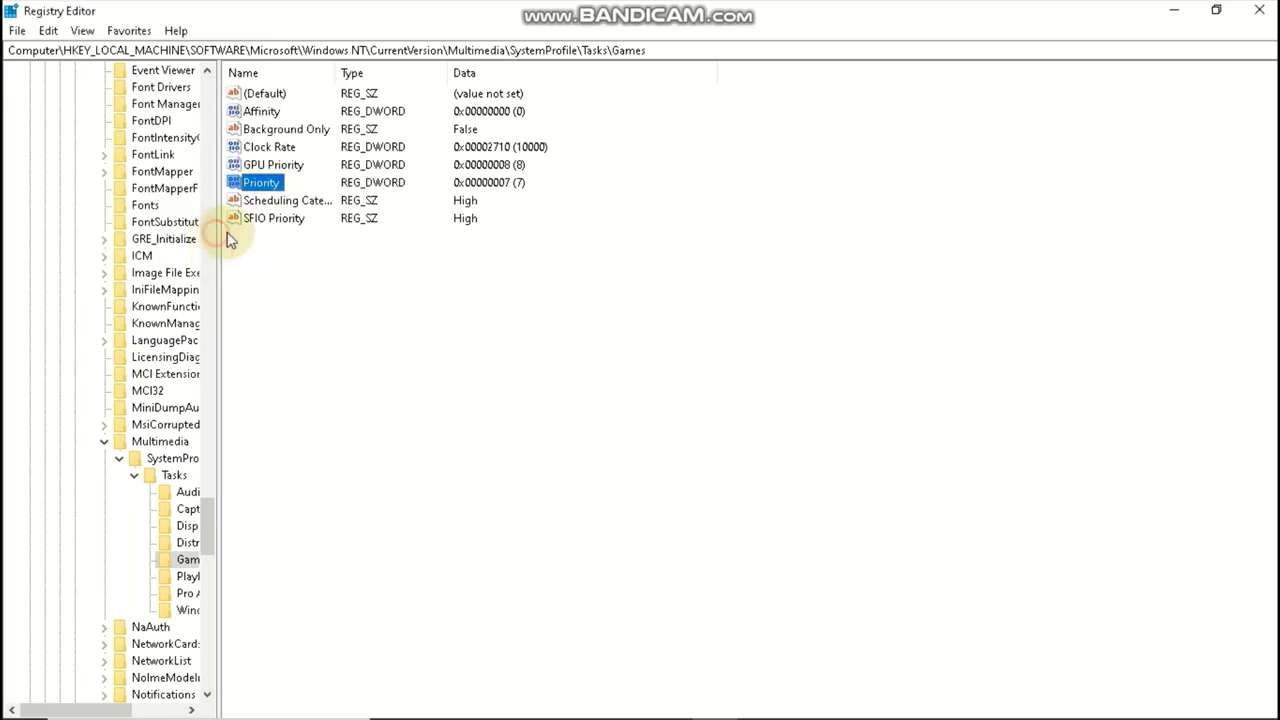
Check the value data of Scheduling Category and SFIO Priority in the Games key, and accept each value
{"action": "double_click", "coordinate": [285, 201]}
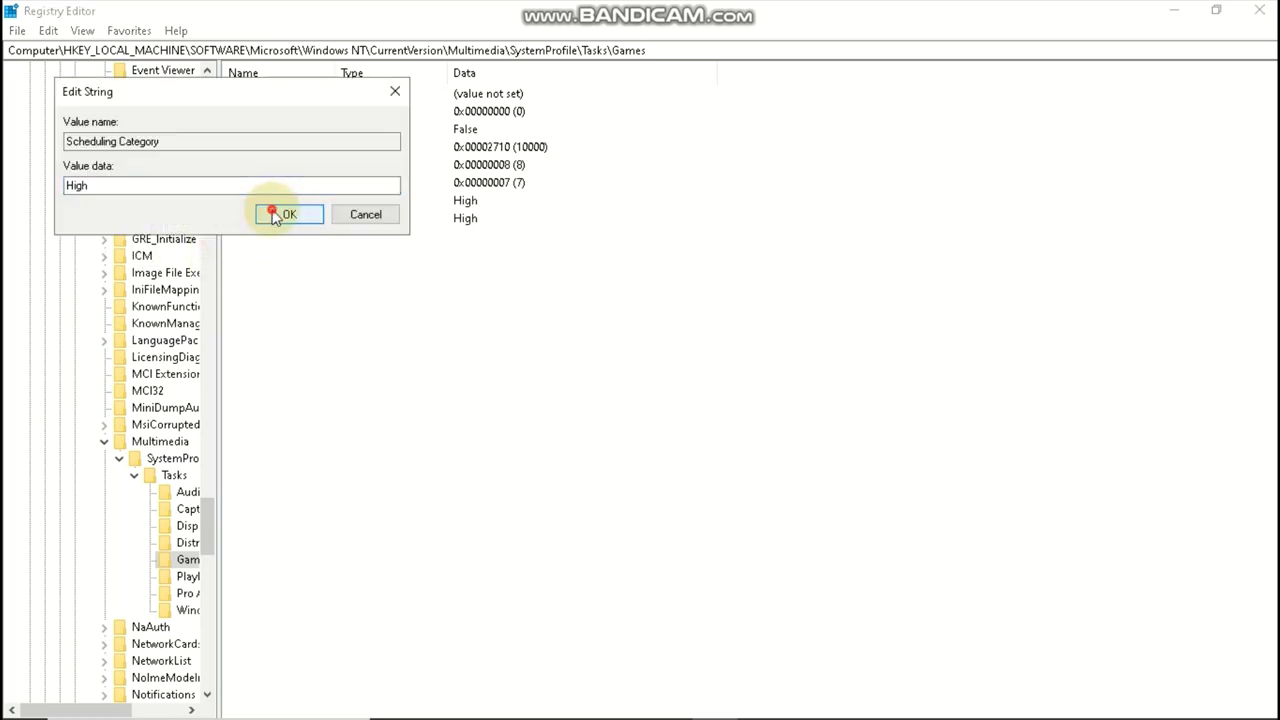
{"action": "left_click", "coordinate": [276, 214]}
{"action": "double_click", "coordinate": [266, 218]}
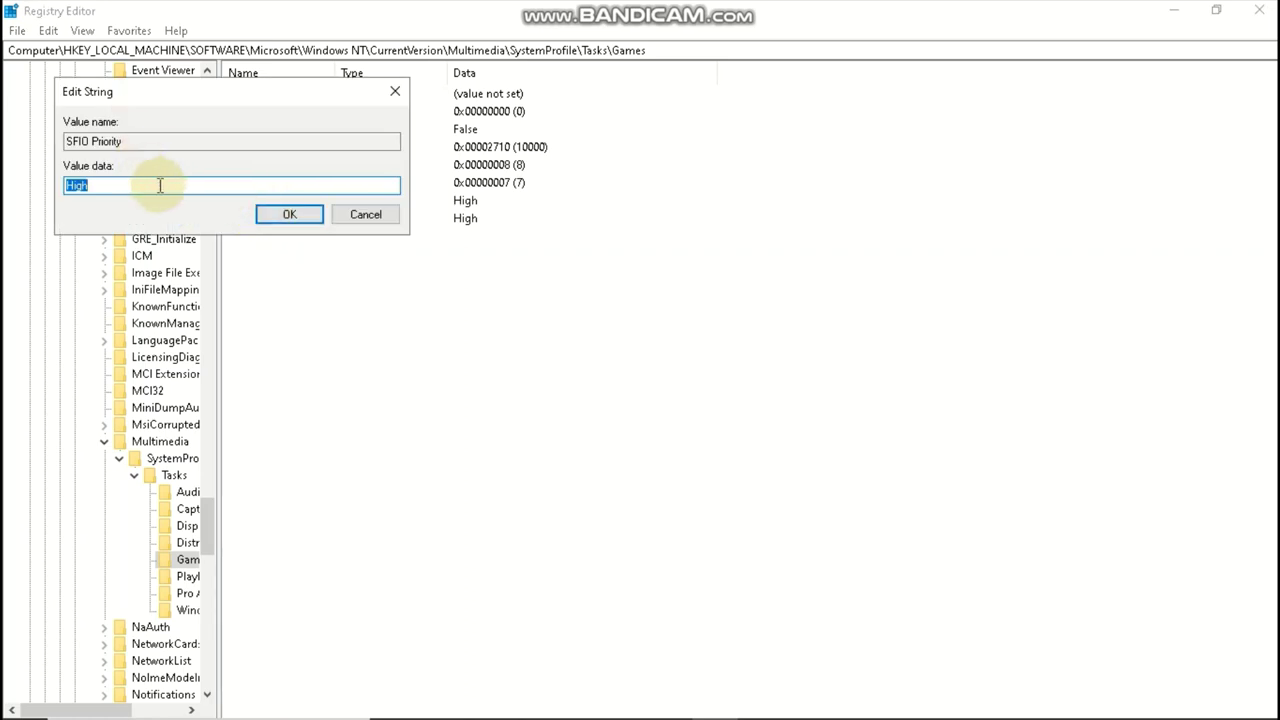
{"action": "left_click", "coordinate": [280, 215]}
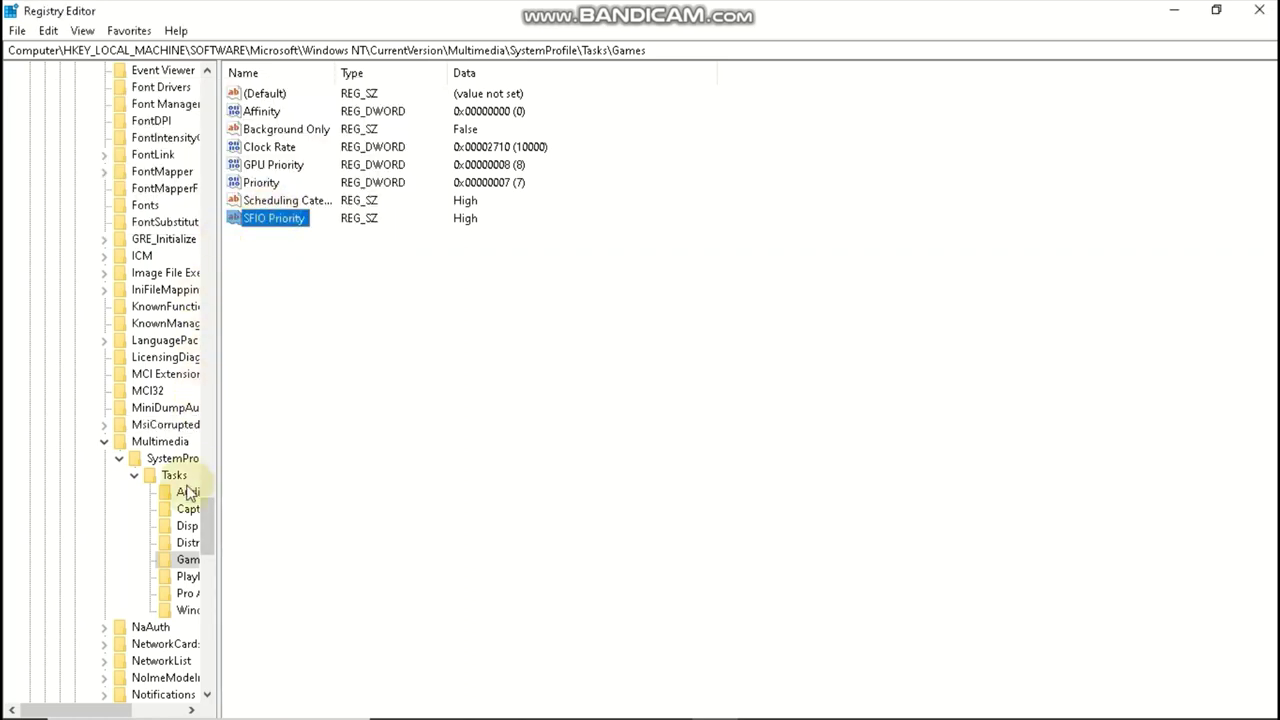
Collapse the expanded keys from Tasks back up through SystemProfile, Multimedia and CurrentVersion to Windows NT
{"action": "scroll", "coordinate": [120, 490], "scroll_direction": "up", "scroll_amount": 2}
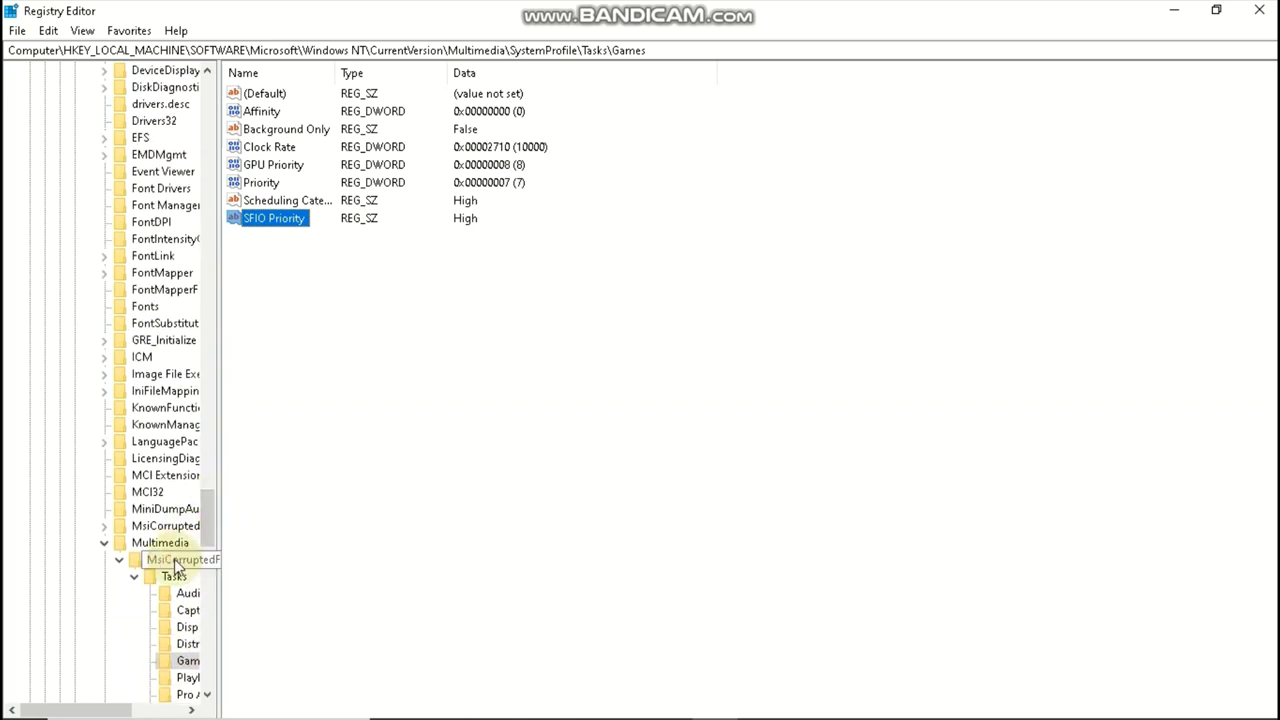
{"action": "left_click", "coordinate": [134, 576]}
{"action": "left_click", "coordinate": [118, 560]}
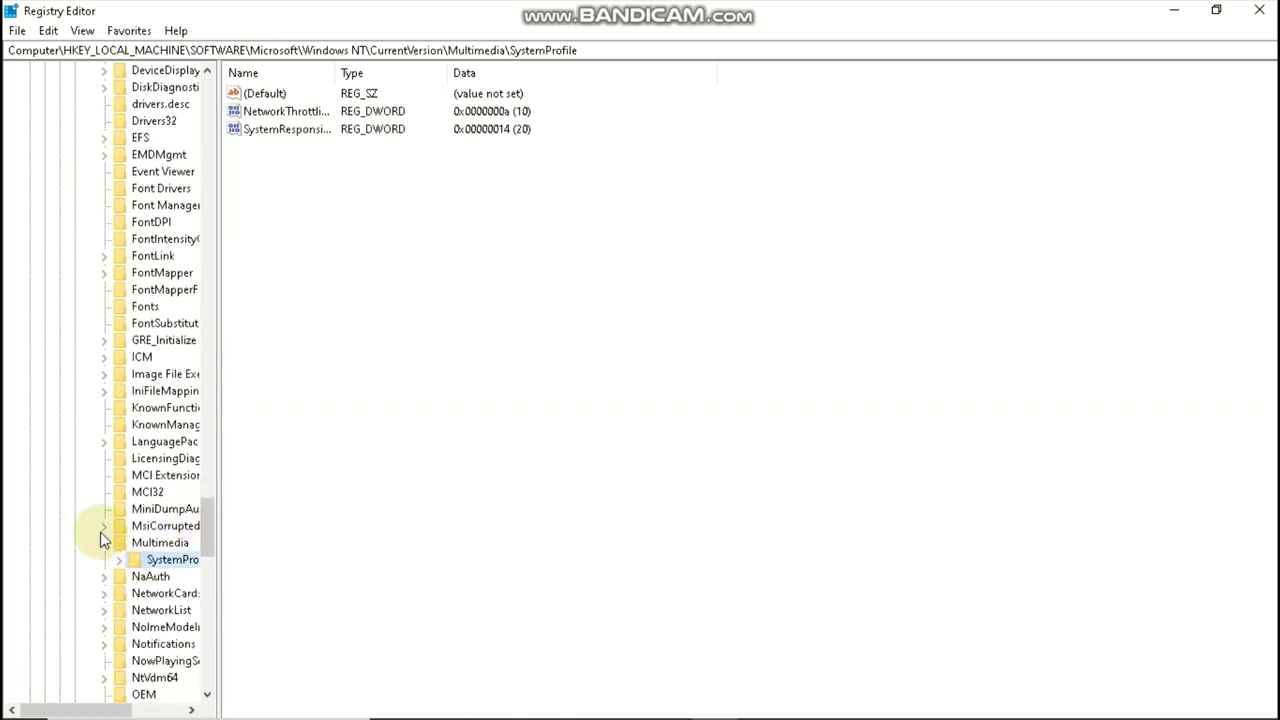
{"action": "left_click", "coordinate": [104, 542]}
{"action": "scroll", "coordinate": [115, 150], "scroll_direction": "up", "scroll_amount": 8}
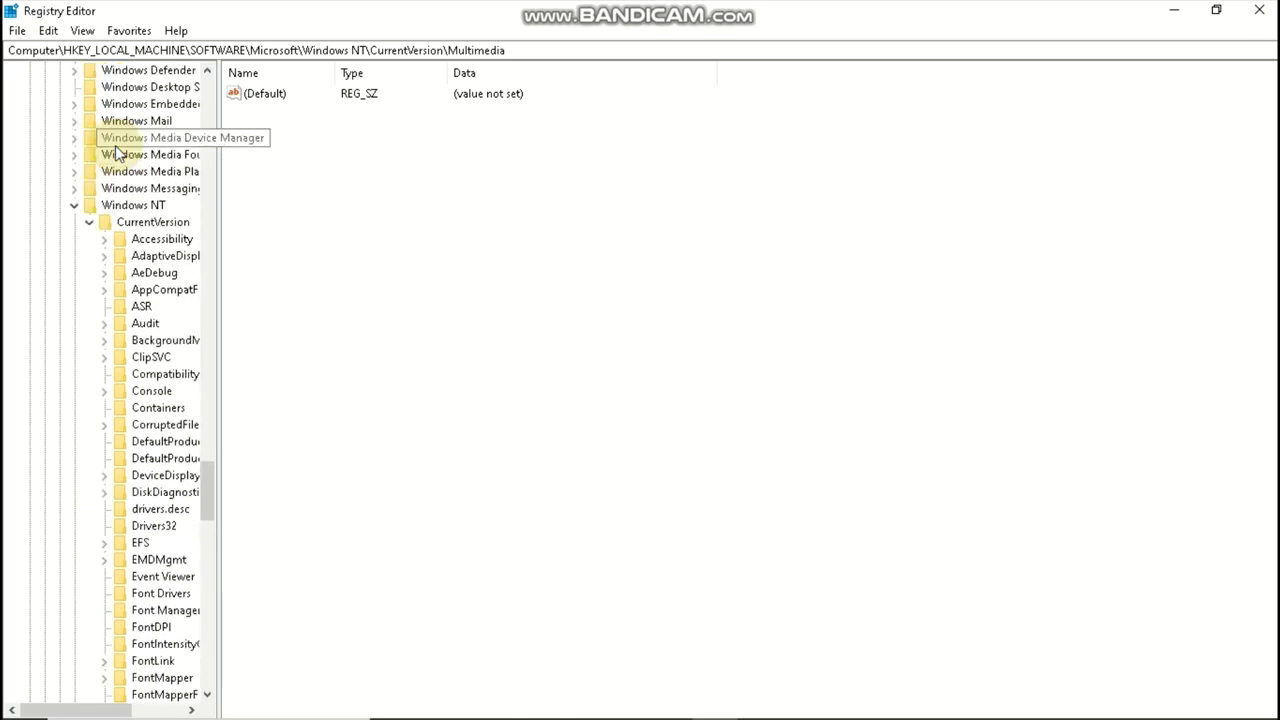
{"action": "left_click", "coordinate": [90, 221]}
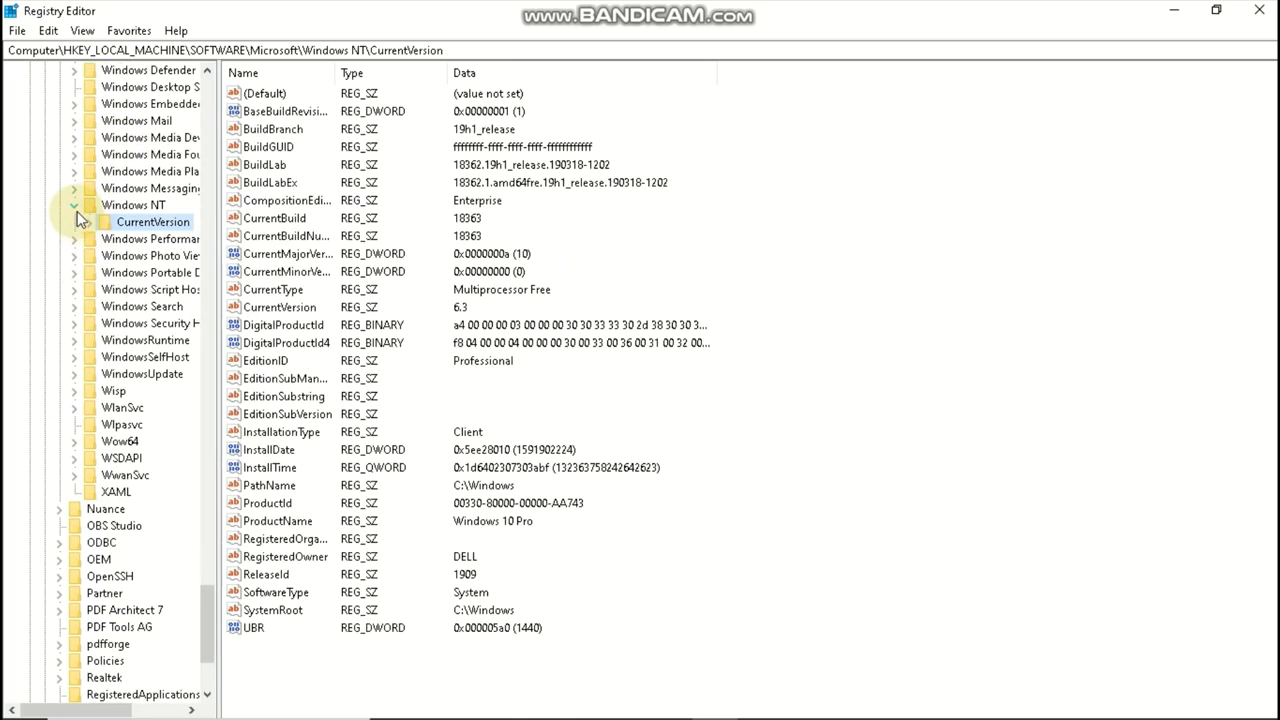
{"action": "left_click", "coordinate": [77, 209]}
Close the Registry Editor and return to the desktop
{"action": "scroll", "coordinate": [76, 211], "scroll_direction": "up", "scroll_amount": 3}
{"action": "scroll", "coordinate": [76, 211], "scroll_direction": "up", "scroll_amount": 20}
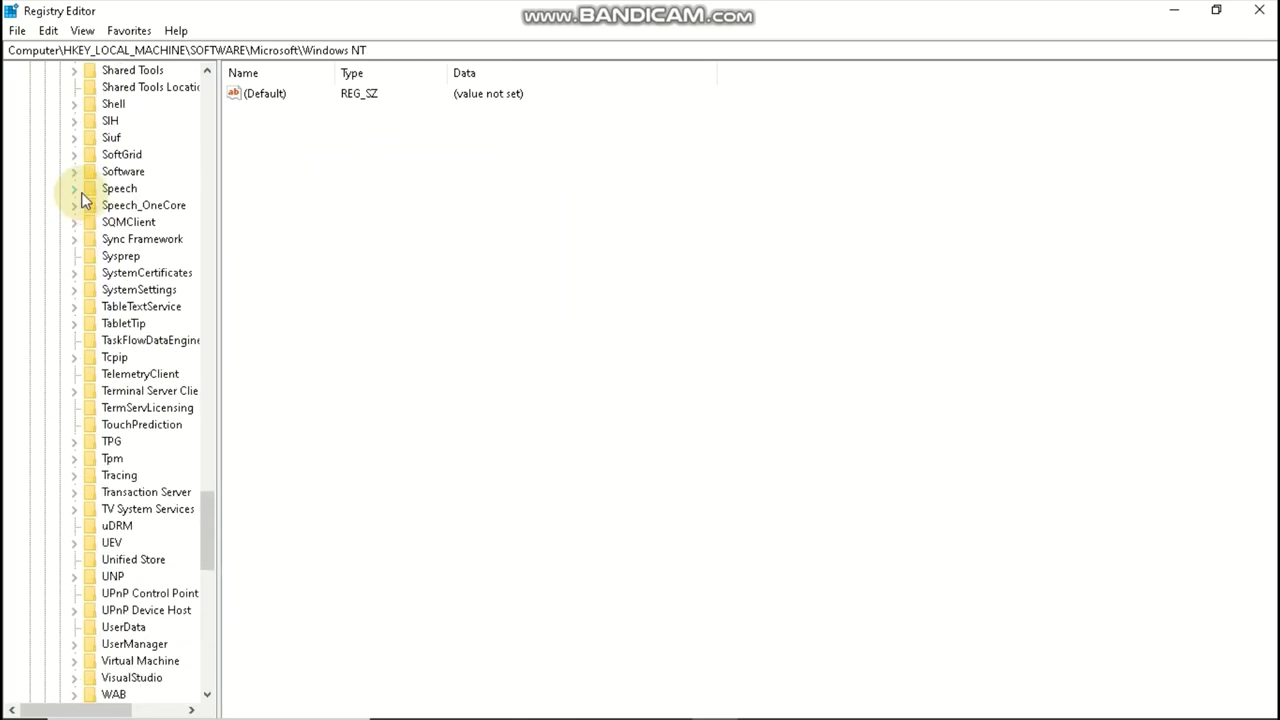
{"action": "scroll", "coordinate": [84, 186], "scroll_direction": "up", "scroll_amount": 20}
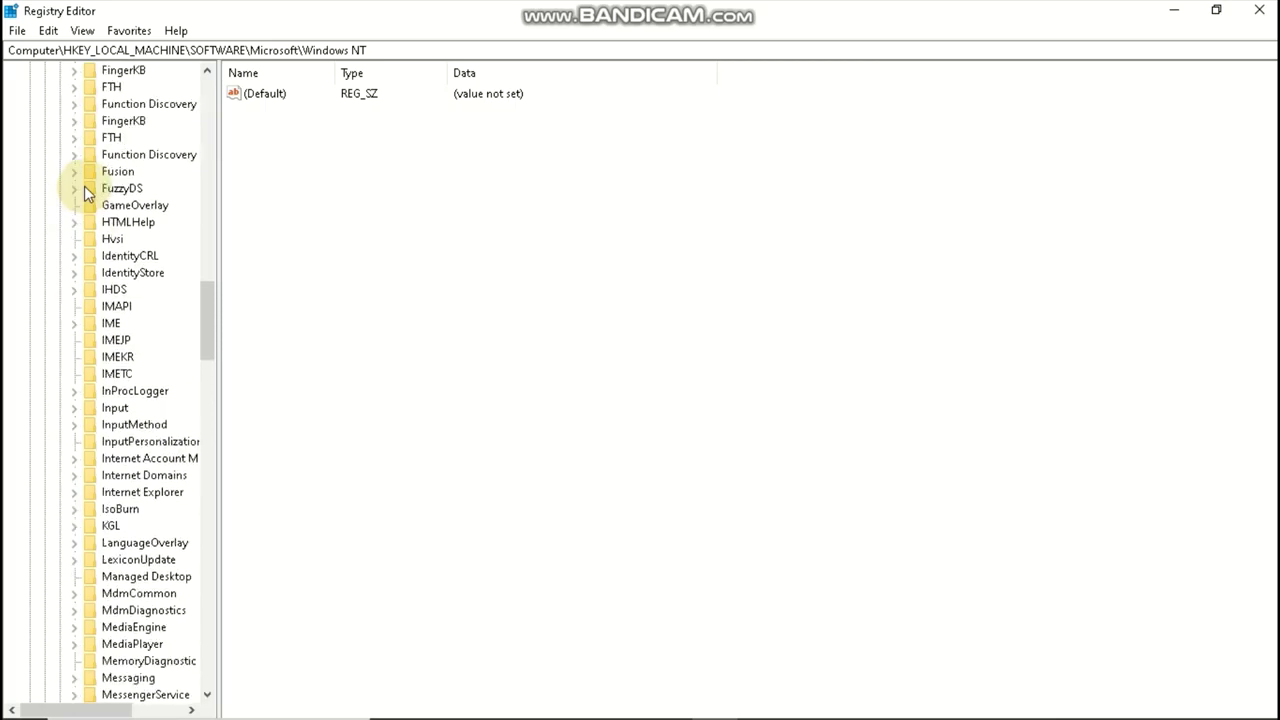
{"action": "left_click", "coordinate": [1259, 10]}
Refresh the Windows desktop several times
{"action": "right_click", "coordinate": [433, 193]}
{"action": "left_click", "coordinate": [478, 249]}
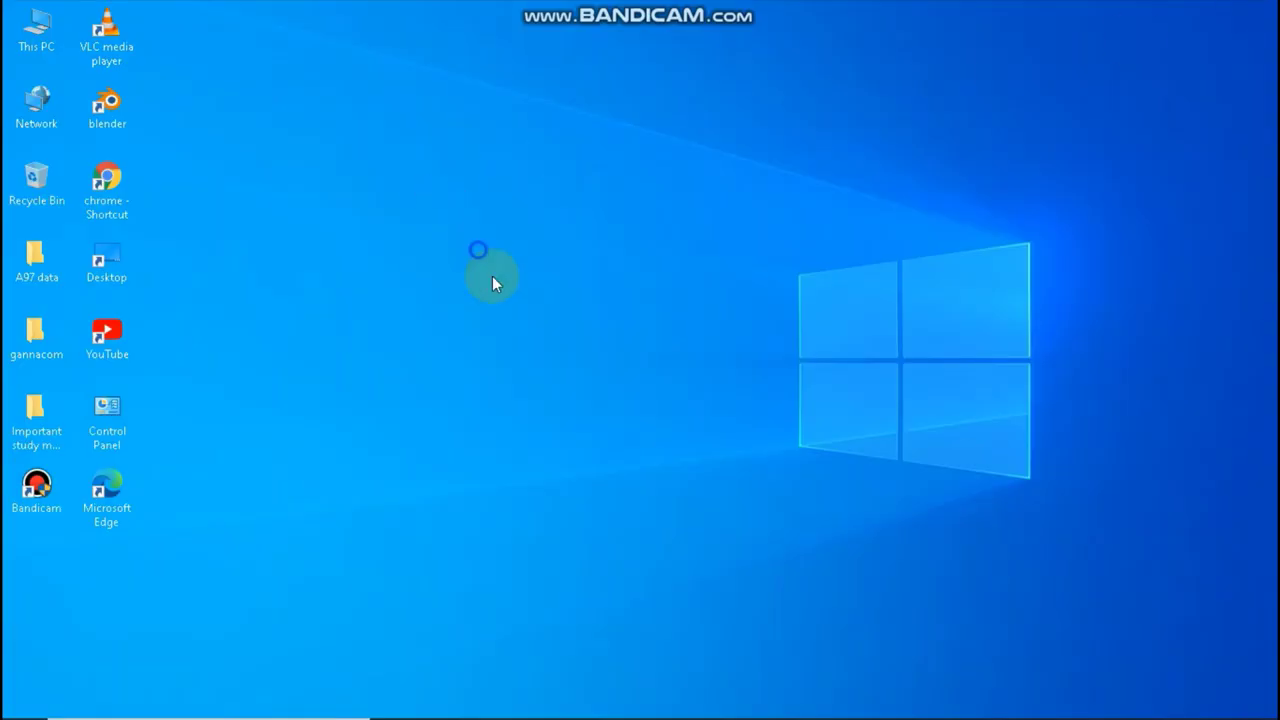
{"action": "right_click", "coordinate": [479, 249]}
{"action": "left_click", "coordinate": [507, 306]}
{"action": "right_click", "coordinate": [445, 147]}
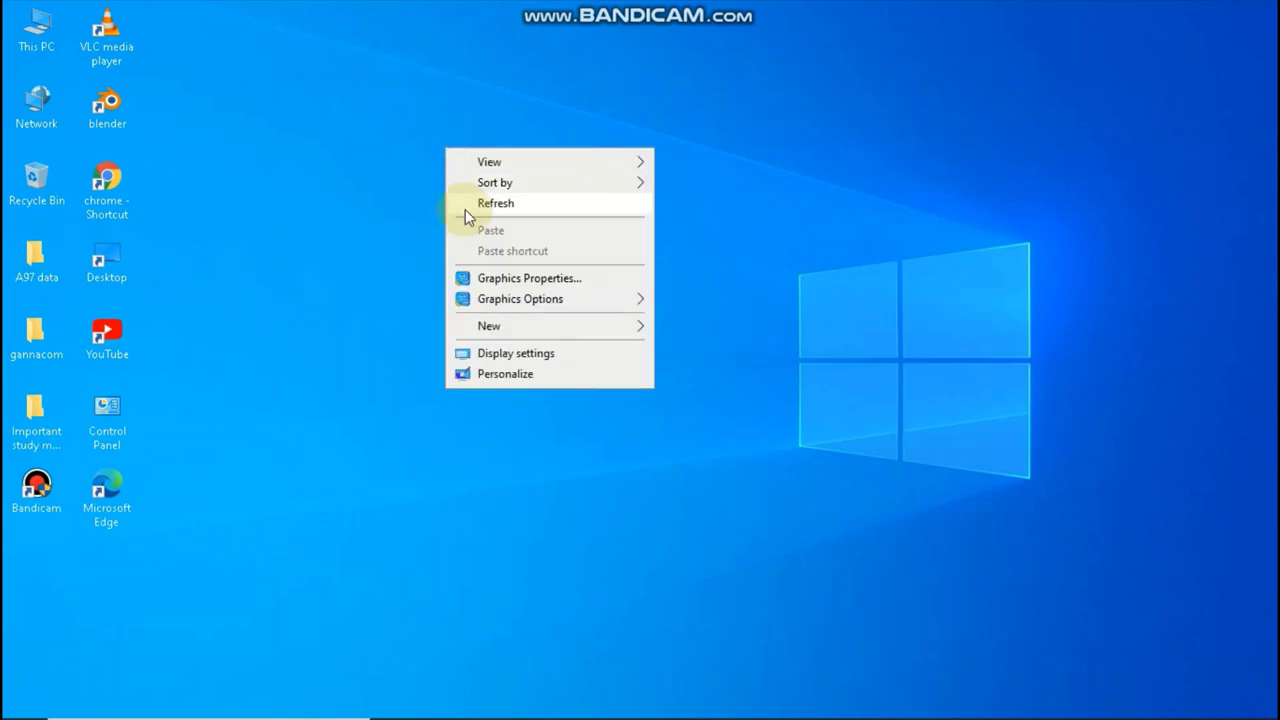
{"action": "left_click", "coordinate": [465, 207]}
{"action": "right_click", "coordinate": [465, 209]}
{"action": "left_click", "coordinate": [515, 265]}
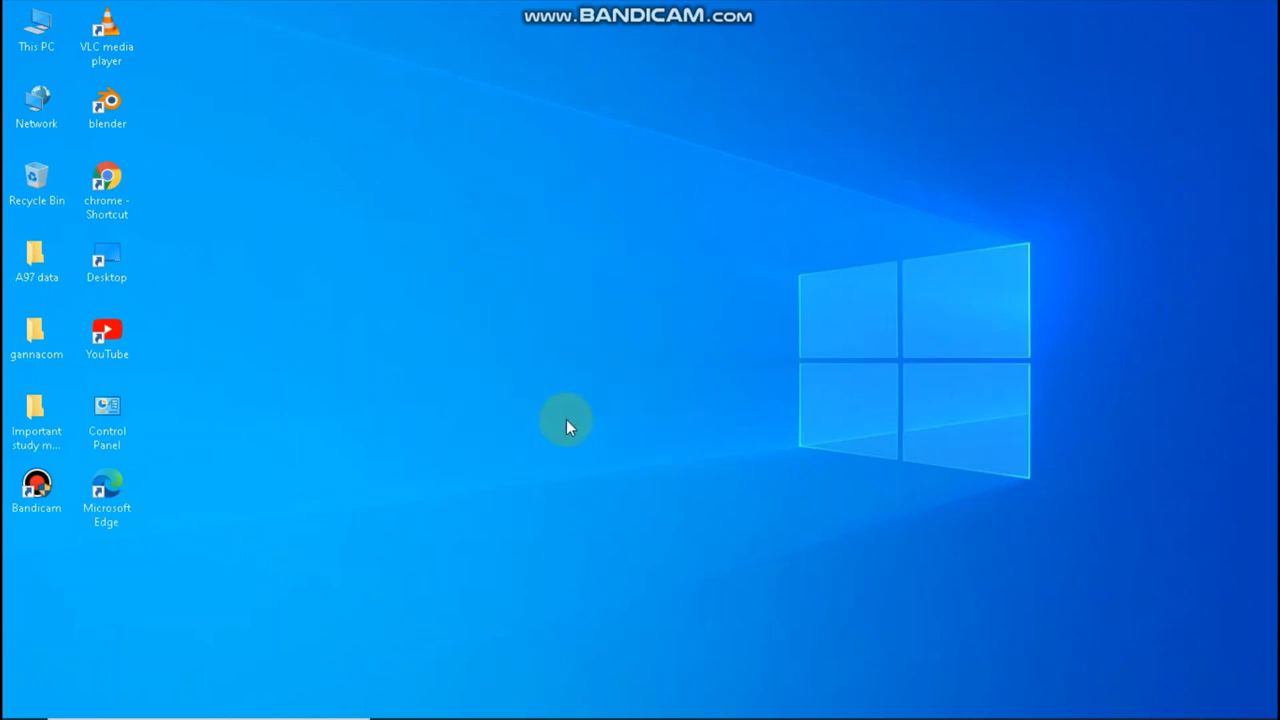